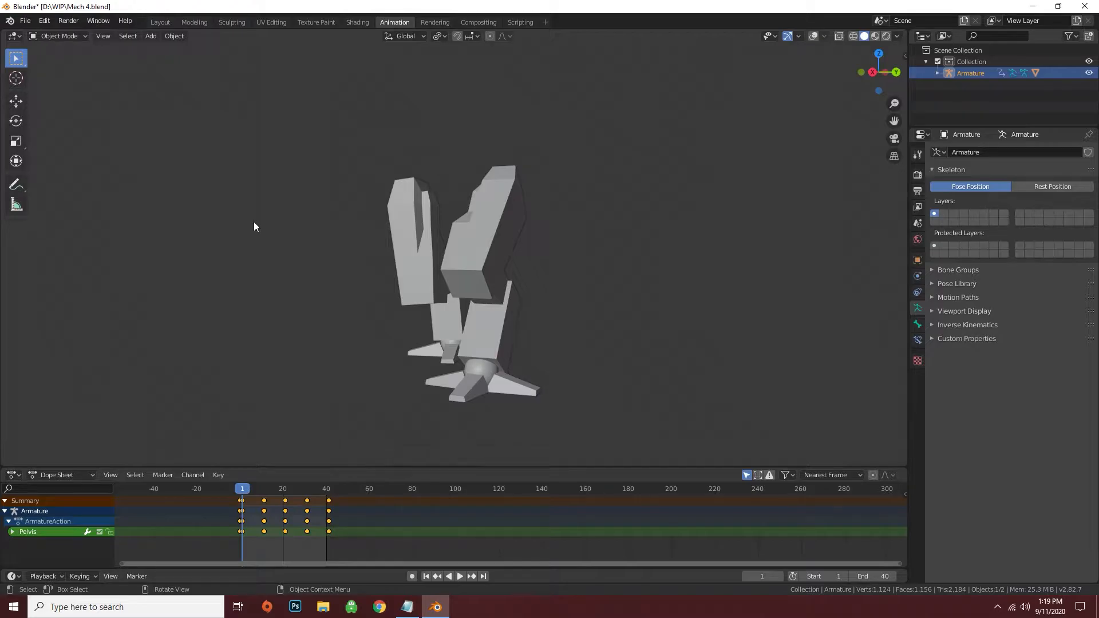
# Step: Play the leg animation, view it from the front, and stop the playback
pyautogui.press('space')
pyautogui.moveTo(255, 227); pyautogui.dragTo(357, 306, button='middle')
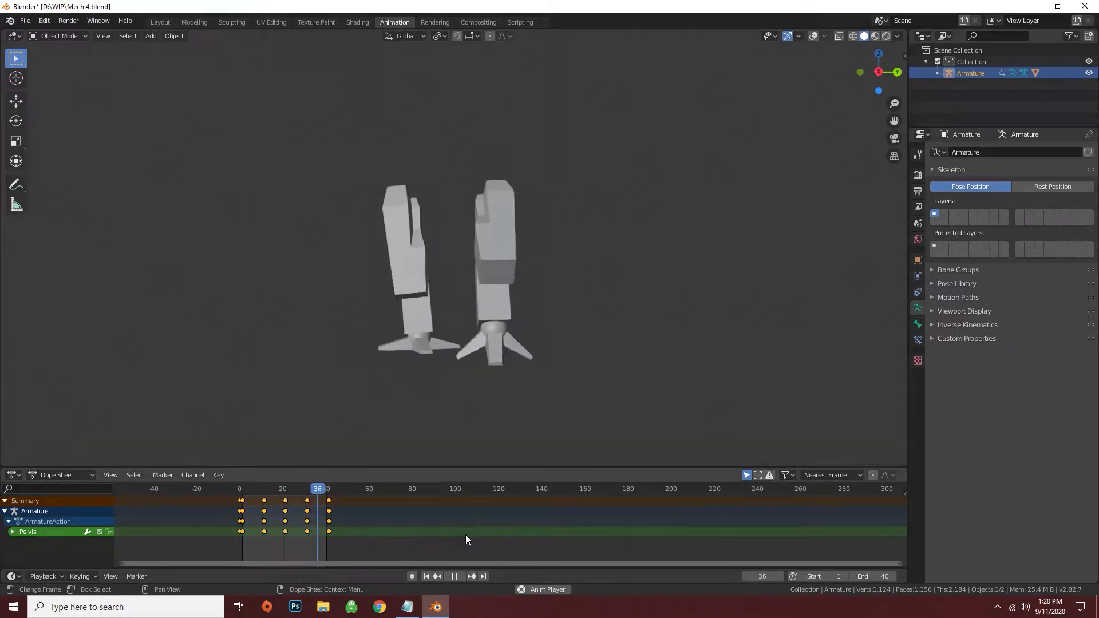
pyautogui.click(454, 576)
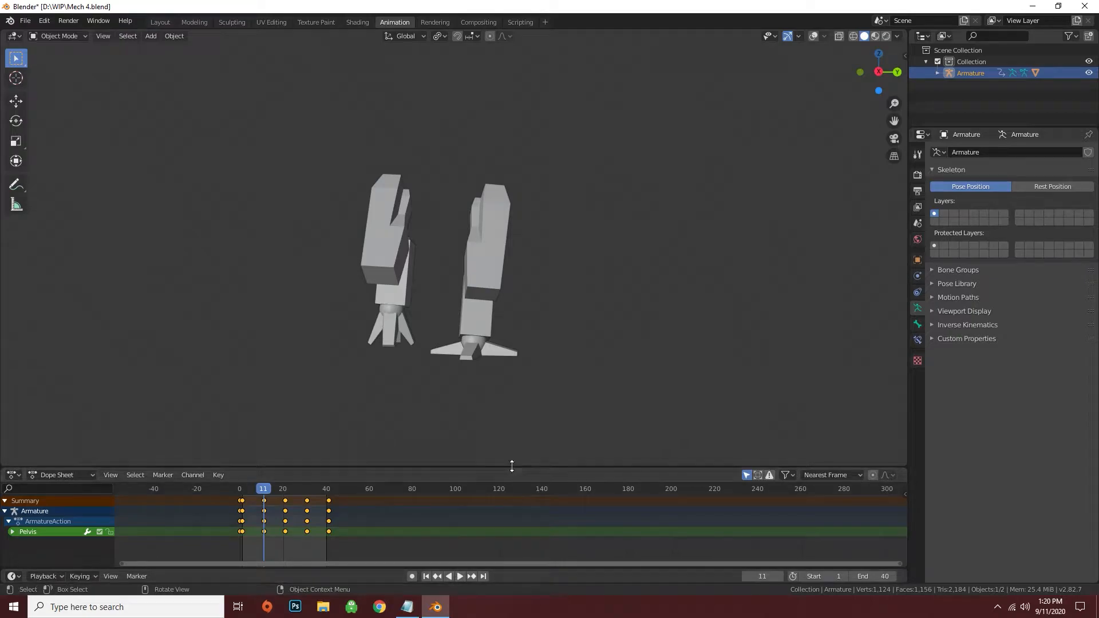
# Step: Merge the Dope Sheet and Timeline areas into the 3D viewport and turn the viewport overlays on
pyautogui.rightClick(512, 467)
pyautogui.click(502, 494)
pyautogui.click(497, 515)
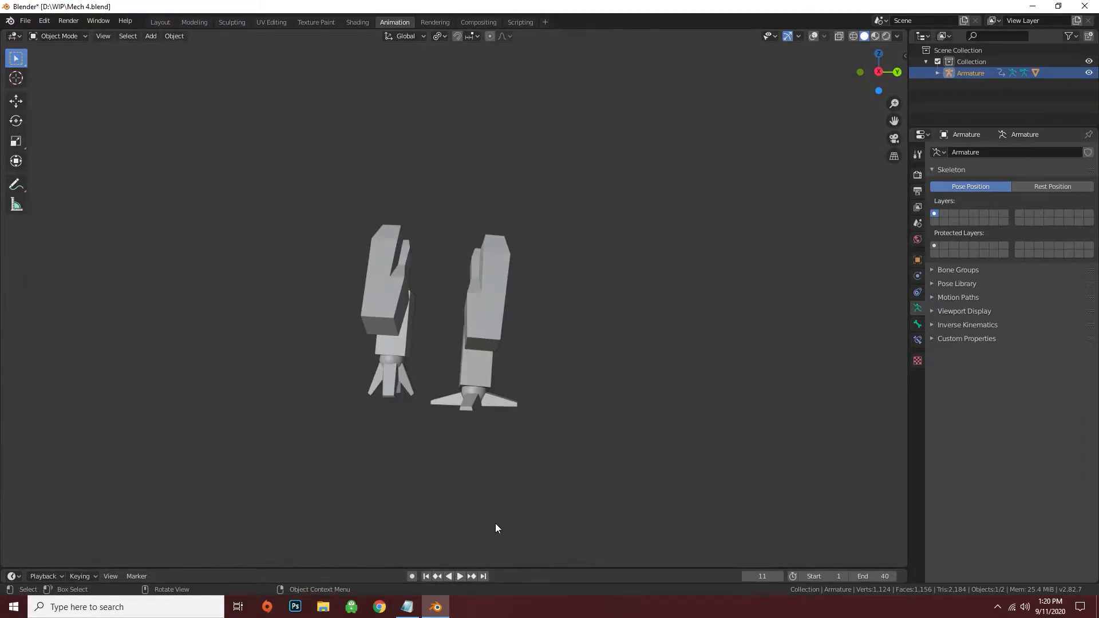
pyautogui.click(814, 36)
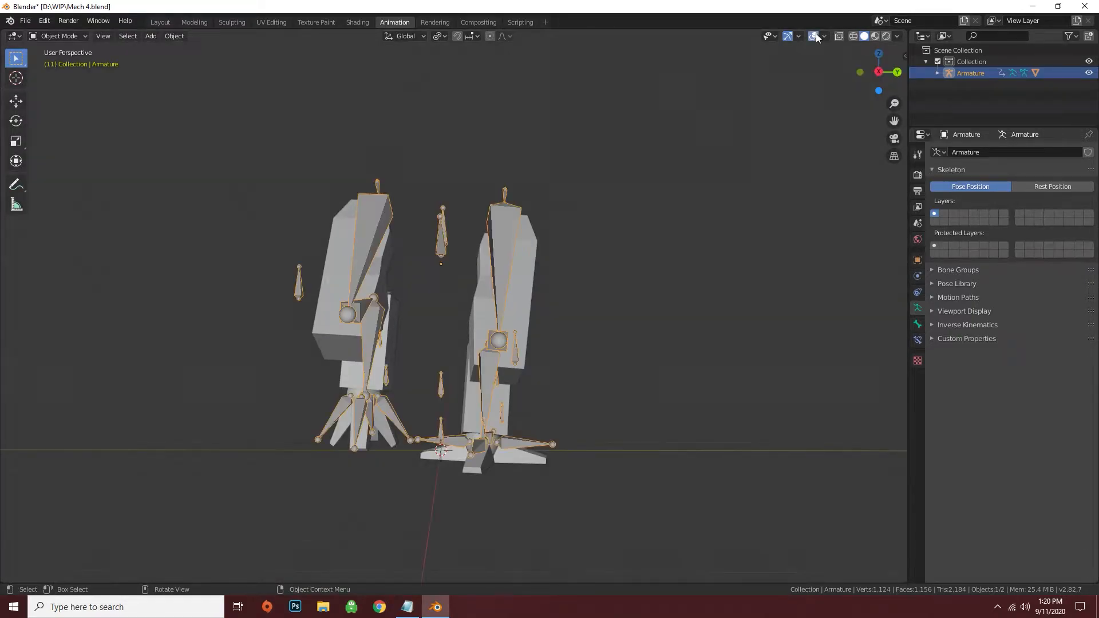
# Step: Switch the armature to Pose Mode and clear the location of all bones
pyautogui.click(49, 34)
pyautogui.click(57, 72)
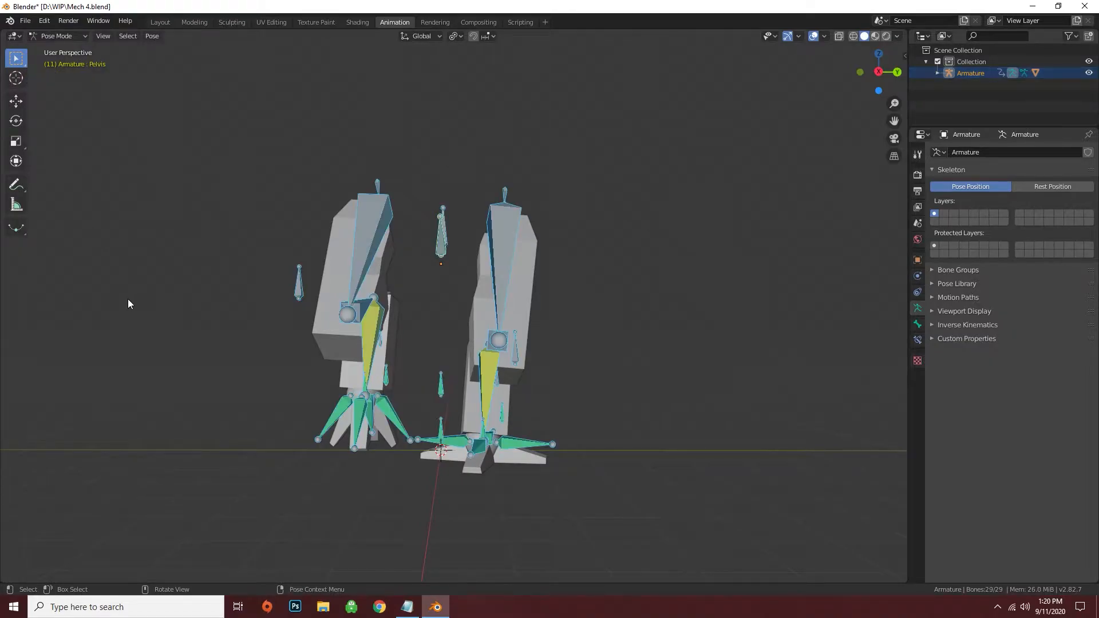
pyautogui.hotkey('alt', 'g')
pyautogui.hotkey('alt', 'r')
# Step: Clear the remaining rotation of all bones so the feet and control bones return to their rest pose
pyautogui.moveTo(396, 373); pyautogui.dragTo(424, 373, button='middle')
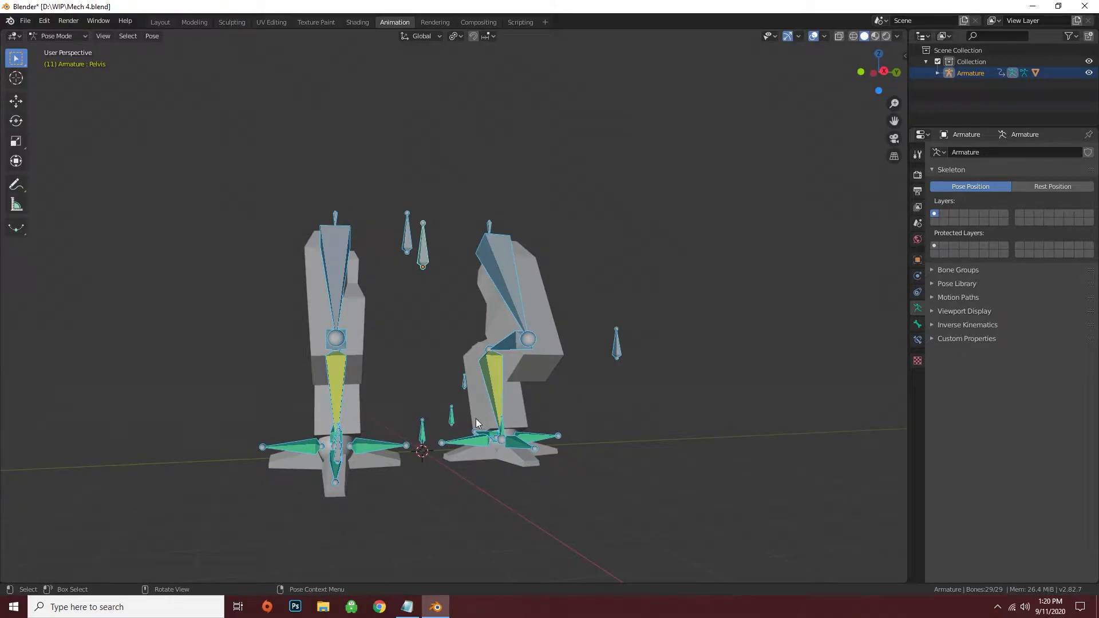
pyautogui.moveTo(442, 452); pyautogui.dragTo(466, 467, button='middle')
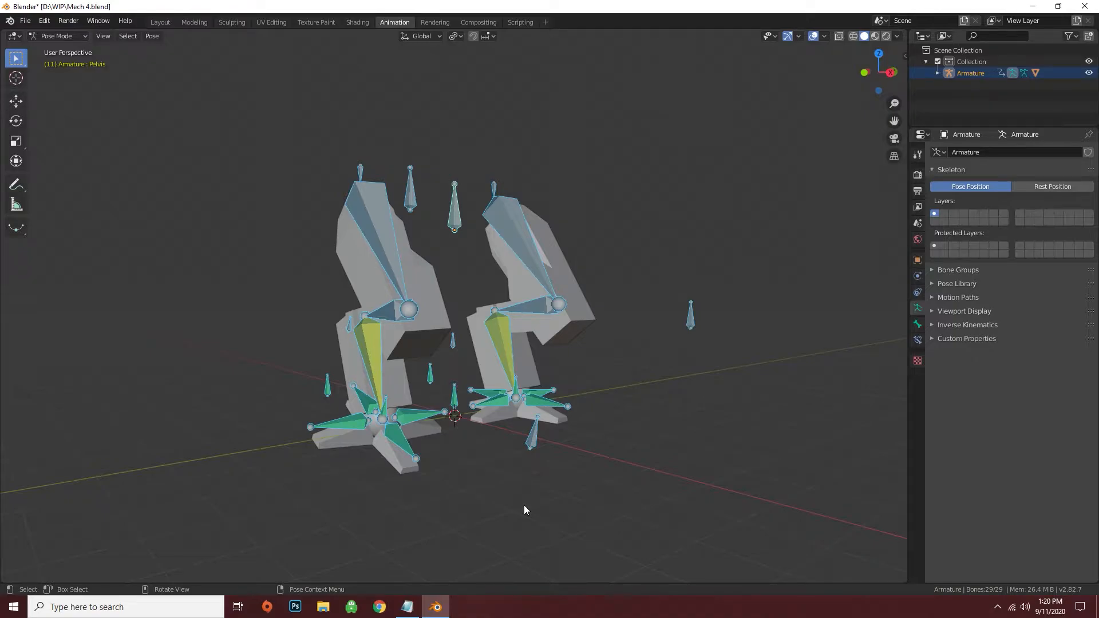
pyautogui.moveTo(494, 495); pyautogui.dragTo(548, 495, button='middle')
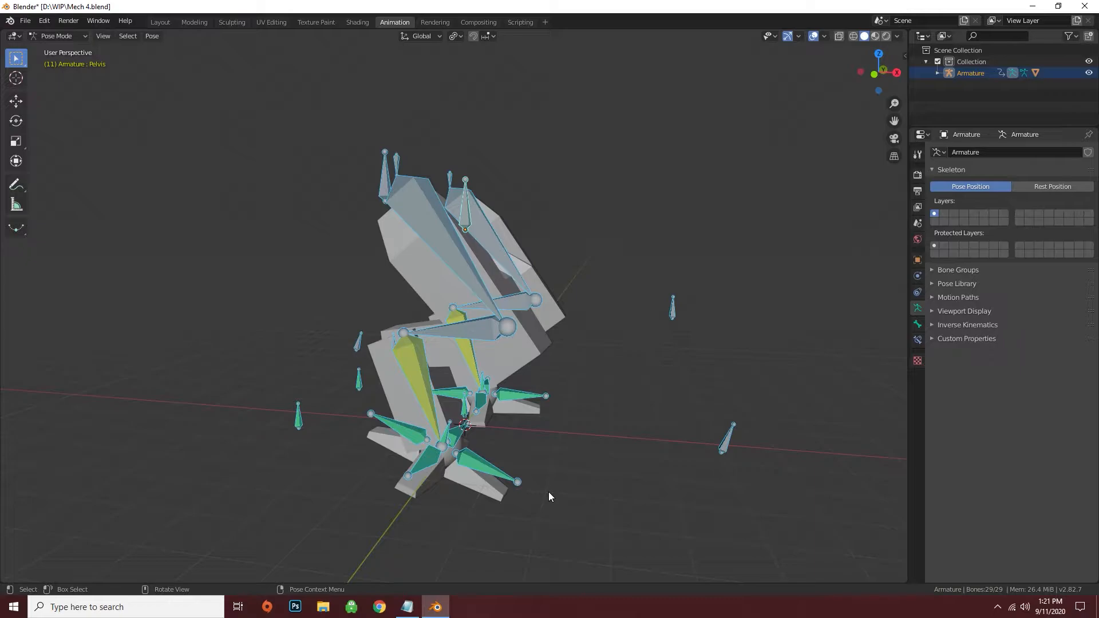
pyautogui.hotkey('ctrl', 'z')
pyautogui.hotkey('ctrl', 'z')
pyautogui.hotkey('ctrl', 'z')
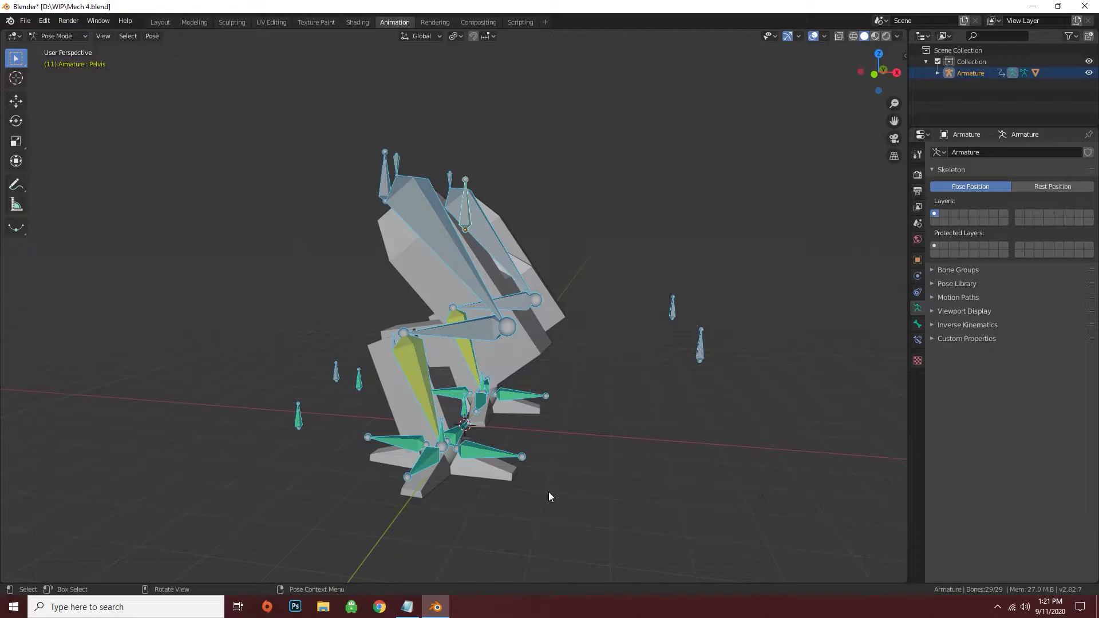
# Step: Hide the floor grid, the X and Y axes and the 3D cursor in the viewport overlays
pyautogui.moveTo(527, 411); pyautogui.dragTo(335, 397, button='middle')
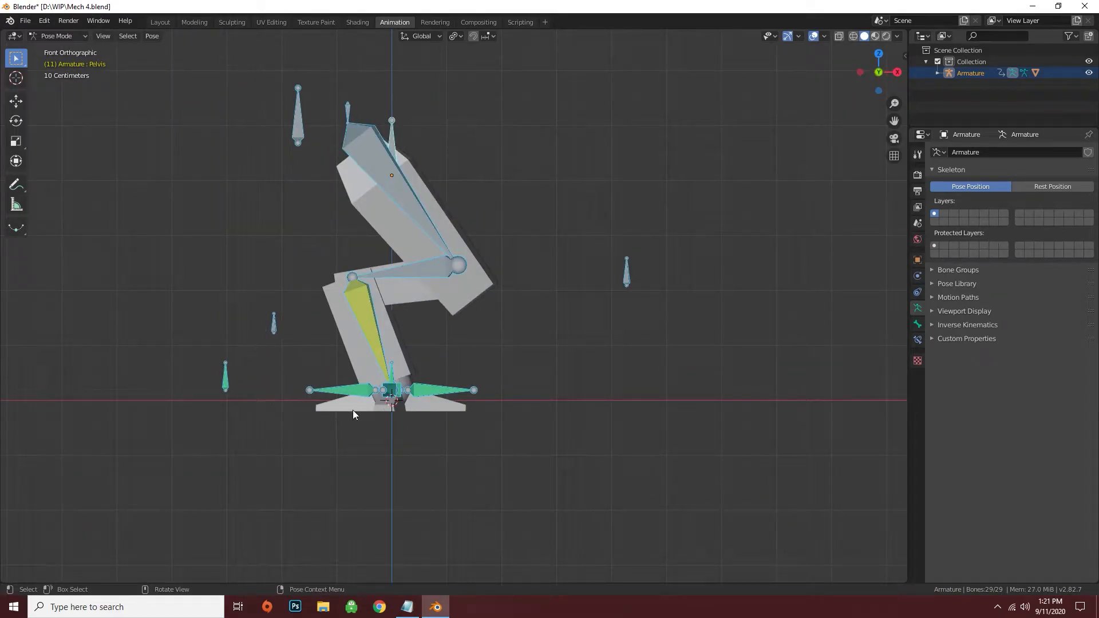
pyautogui.moveTo(592, 411); pyautogui.dragTo(561, 434, button='middle')
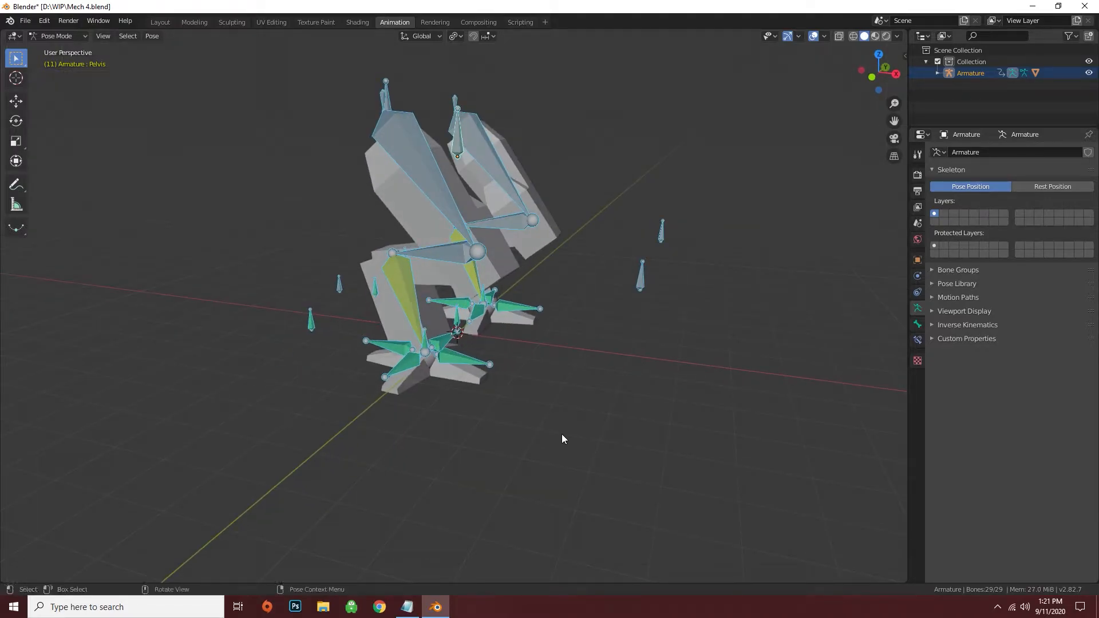
pyautogui.scroll(3, 561, 428)
pyautogui.scroll(-2, 560, 423)
pyautogui.moveTo(559, 426)
pyautogui.mouseDown(button='middle')
pyautogui.moveTo(524, 422)
pyautogui.moveTo(552, 422)
pyautogui.mouseUp(button='middle')
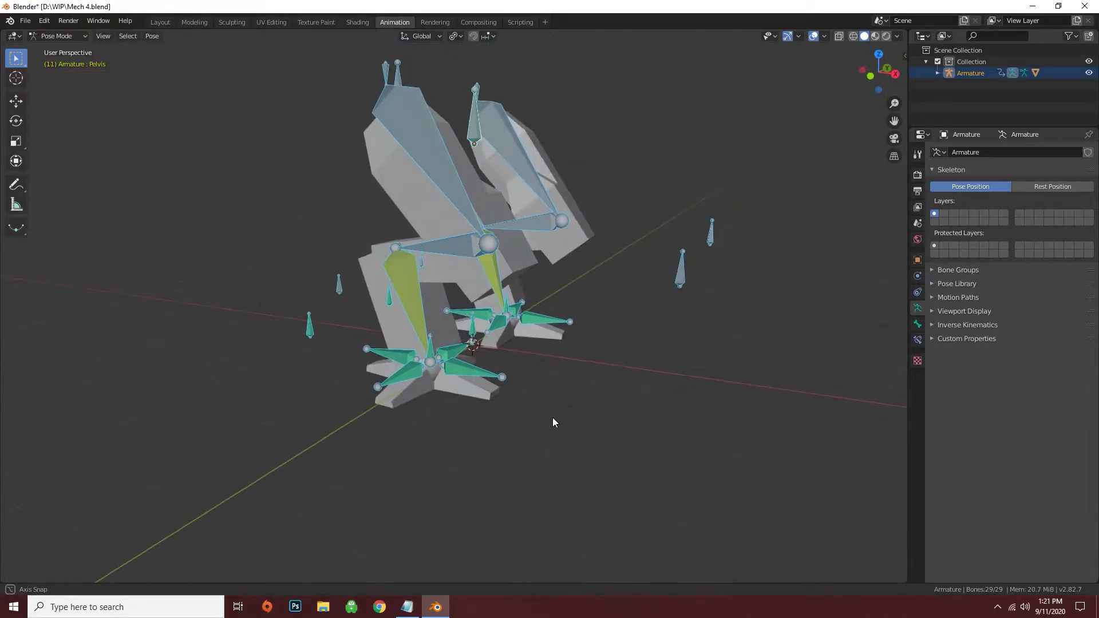
pyautogui.click(825, 36)
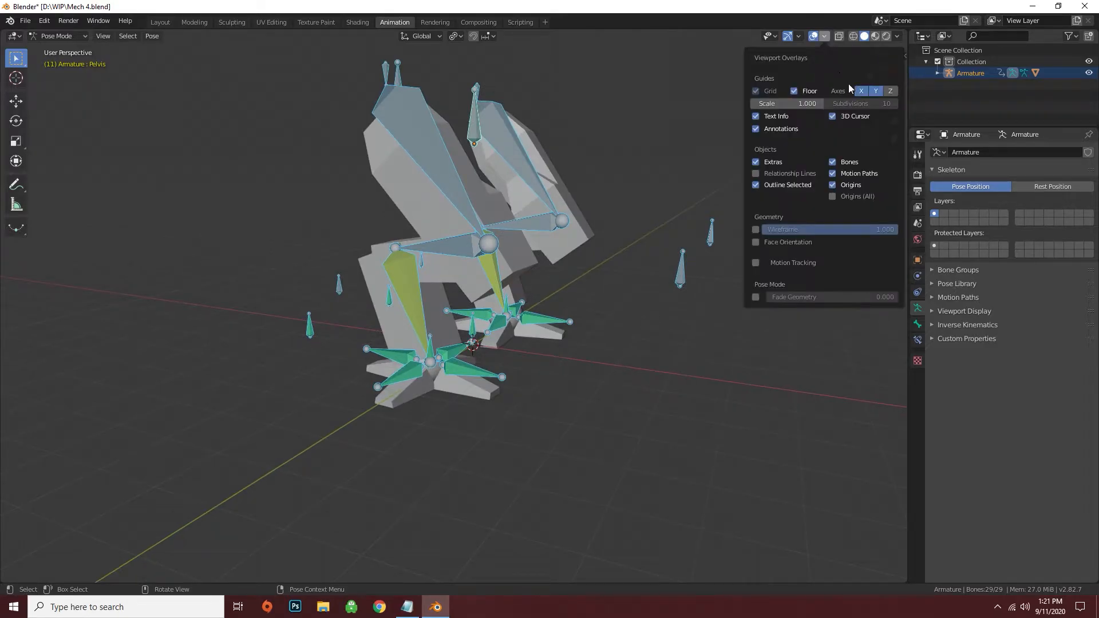
pyautogui.click(805, 91)
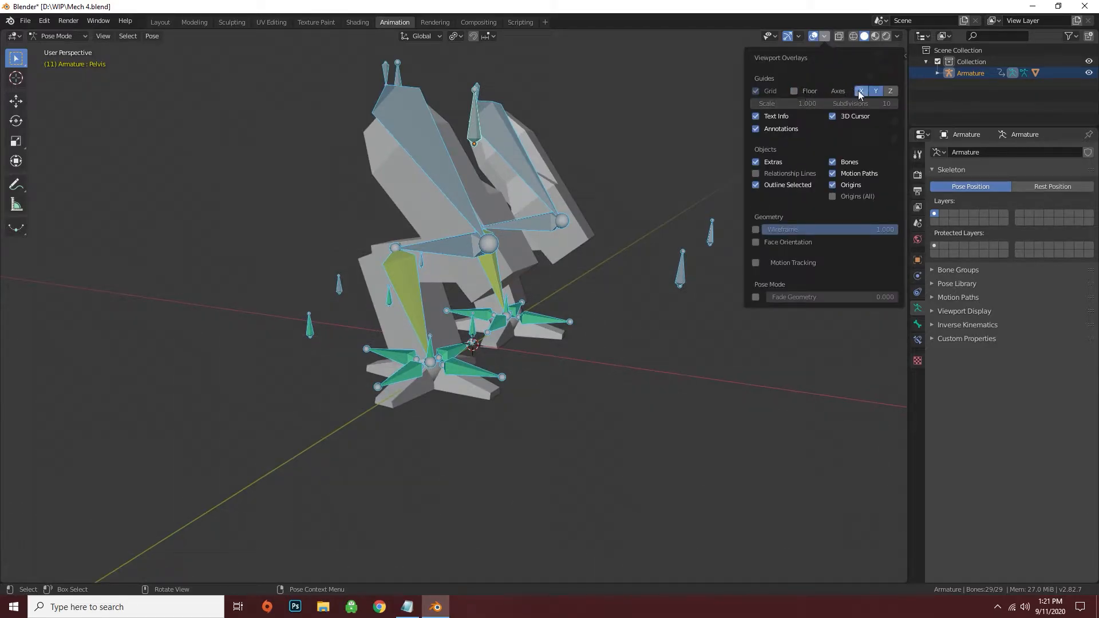
pyautogui.click(879, 91)
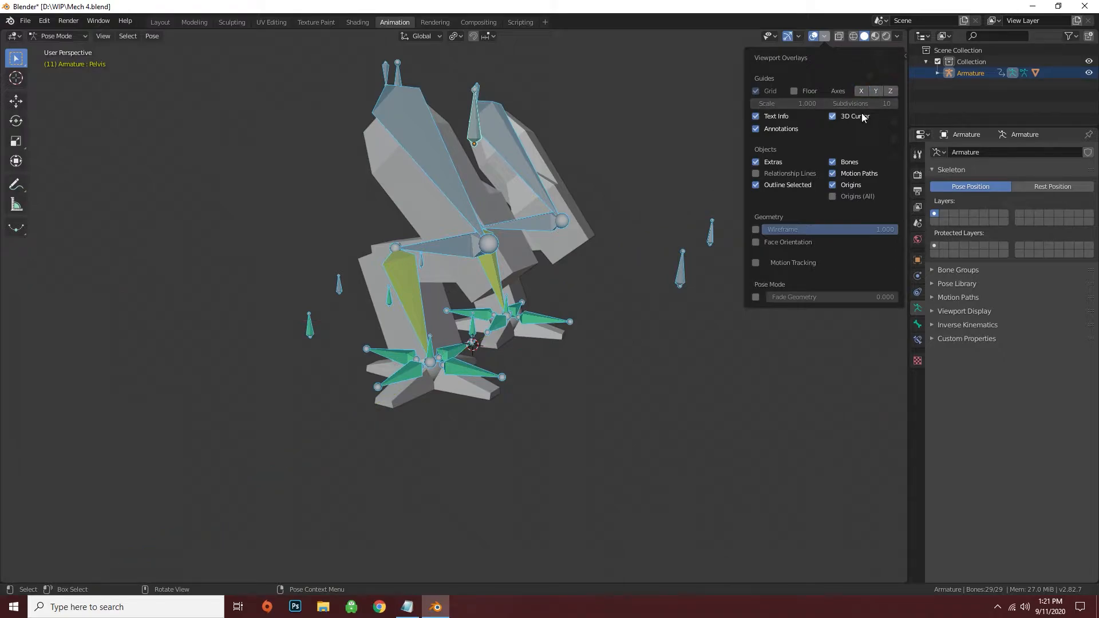
pyautogui.click(833, 116)
# Step: Move the Pelvis bone around to test how the legs follow, and reset the pose of all bones
pyautogui.moveTo(633, 279); pyautogui.dragTo(510, 332, button='middle')
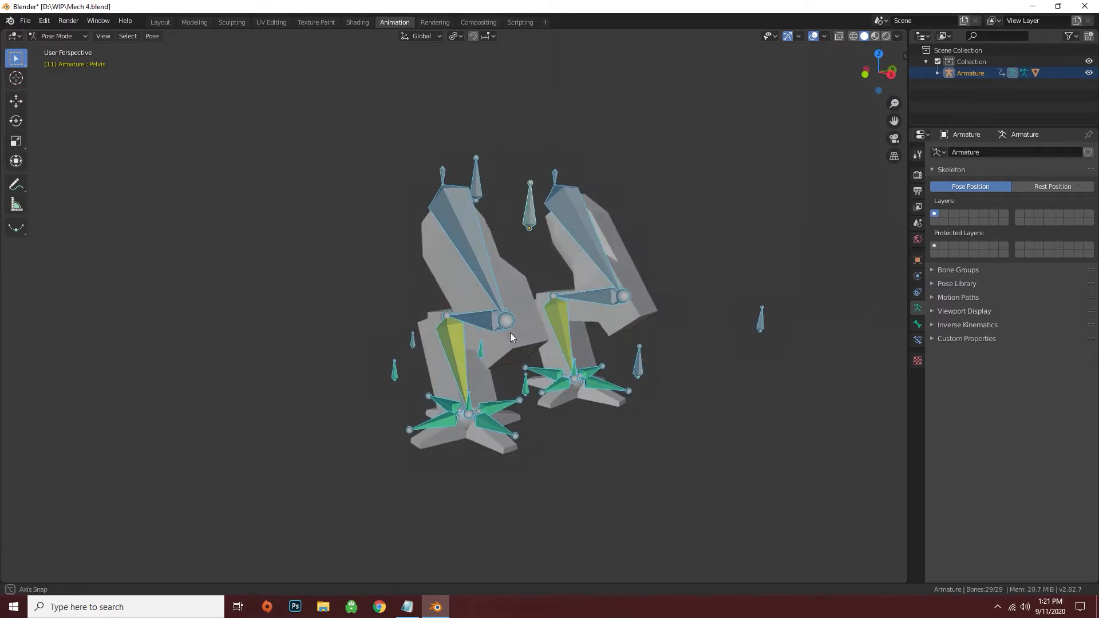
pyautogui.click(532, 226)
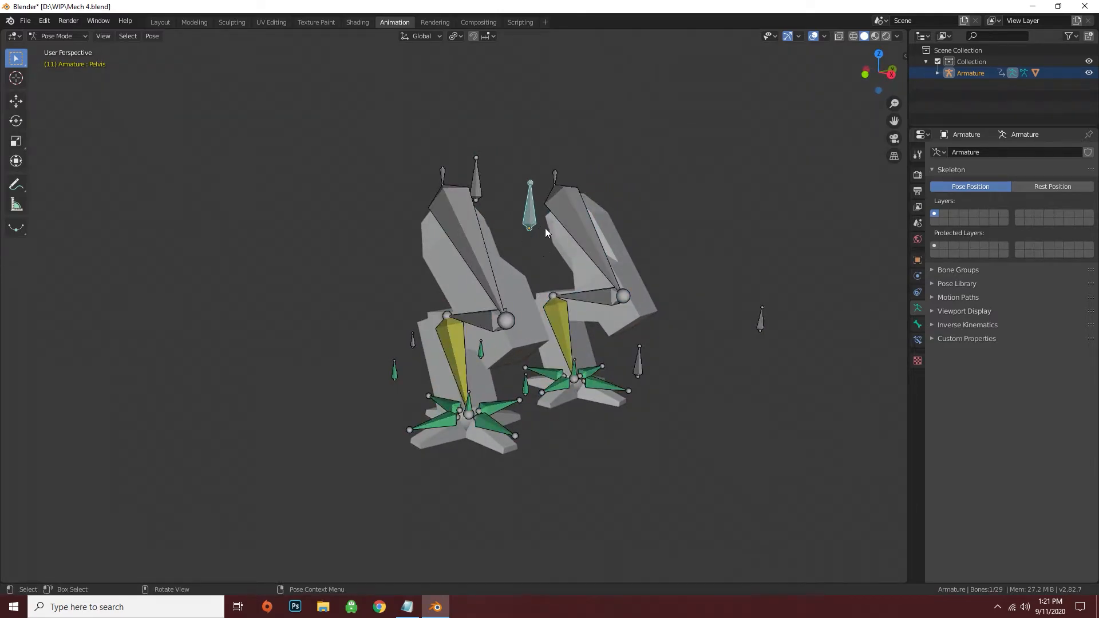
pyautogui.press('g')
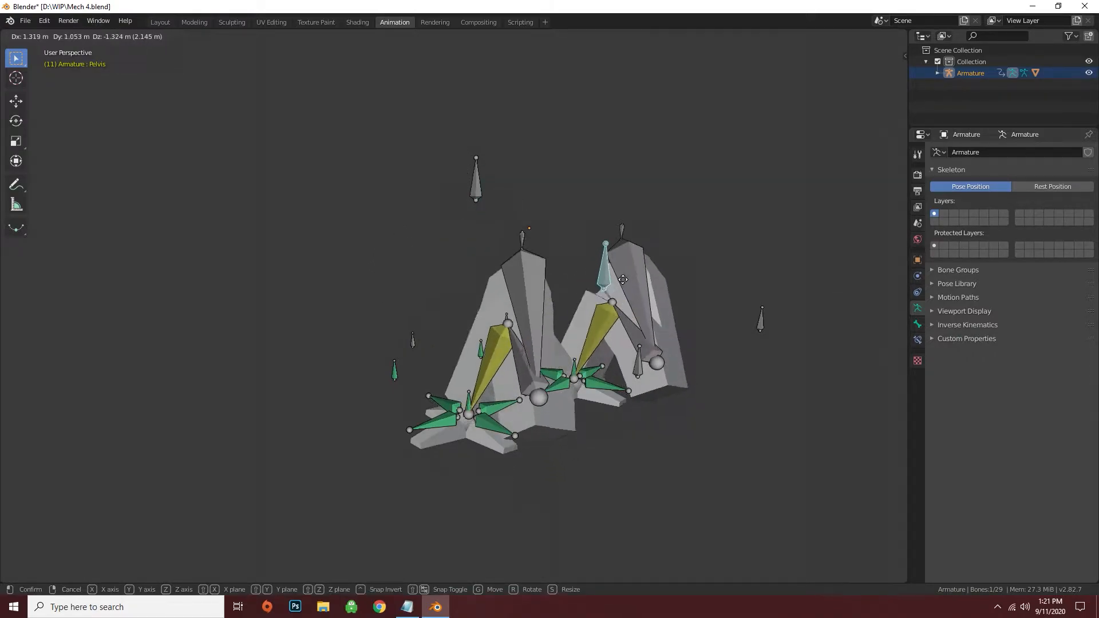
pyautogui.click(562, 207)
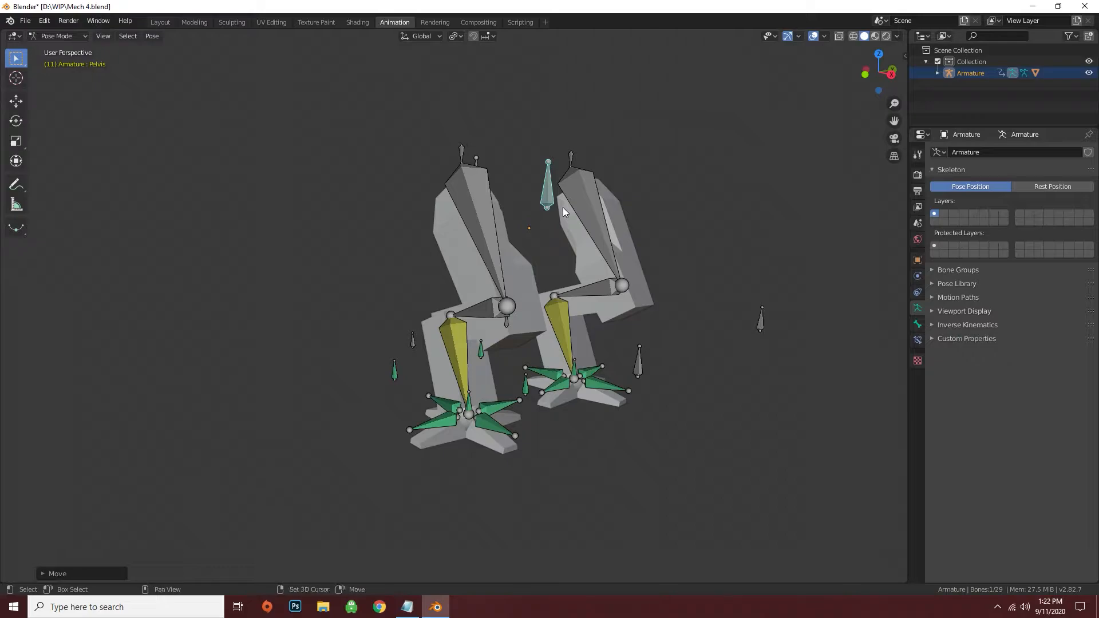
pyautogui.hotkey('shift', 'a')
pyautogui.moveTo(562, 207)
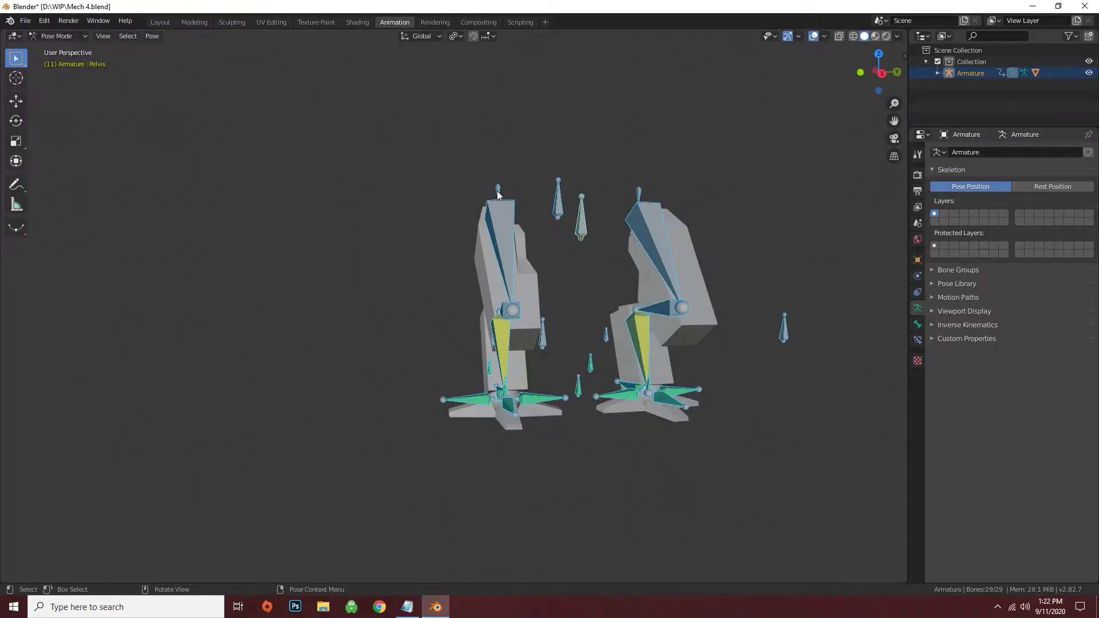
# Step: Show relationship lines in the viewport overlays and select the Leg Origin R bone close up
pyautogui.click(498, 192)
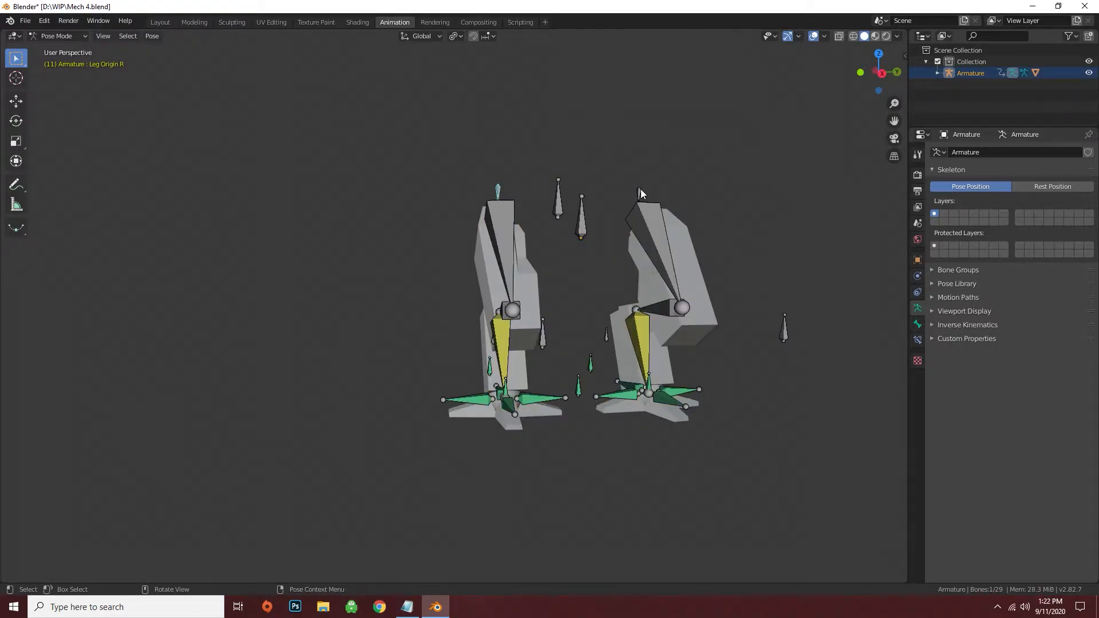
pyautogui.click(824, 36)
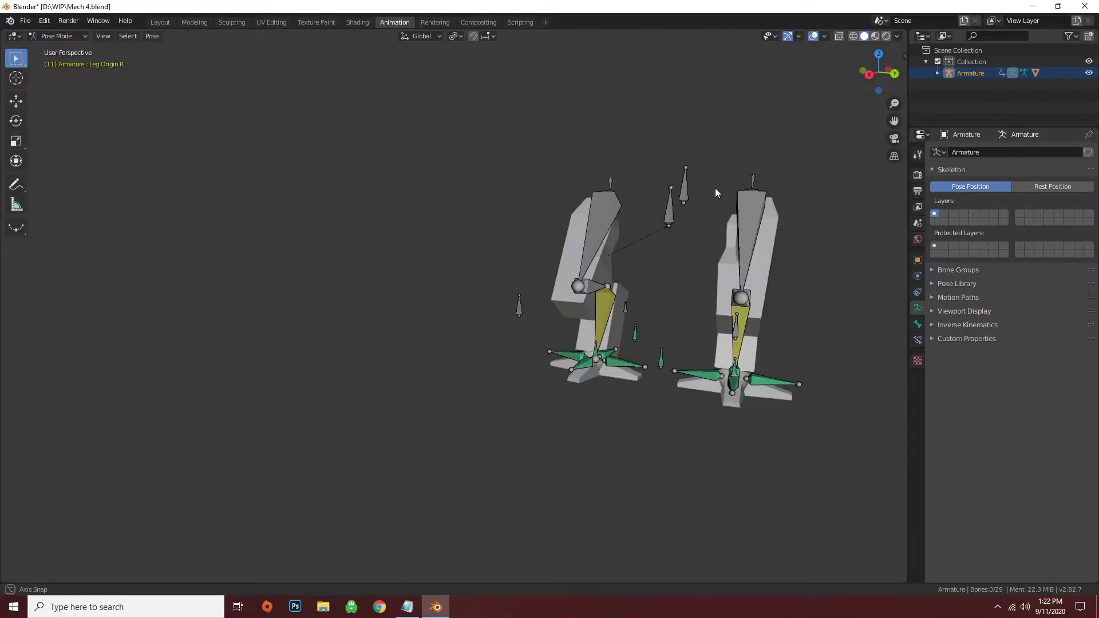
pyautogui.moveTo(715, 187); pyautogui.dragTo(521, 287, button='middle')
pyautogui.press('a')
pyautogui.scroll(1, 544, 274)
pyautogui.scroll(4, 544, 276)
pyautogui.keyDown('shift'); pyautogui.moveTo(521, 286); pyautogui.dragTo(521, 349, button='middle'); pyautogui.keyUp('shift')
pyautogui.click(432, 239)
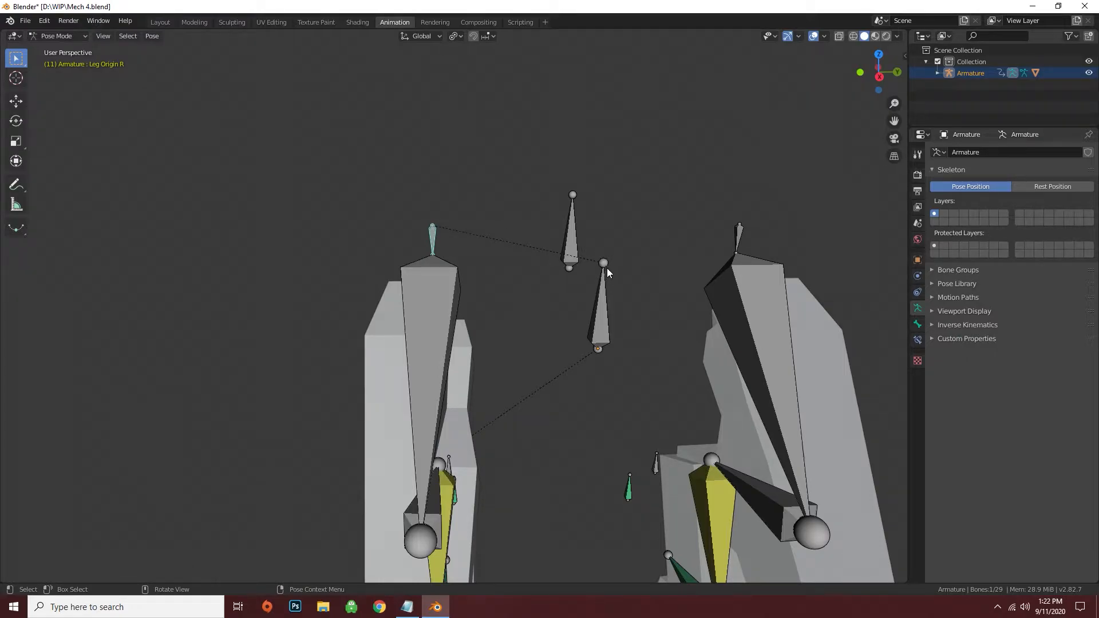
# Step: Move the Pelvis bone slightly down, and move the Leg Origin R bone in toward the Pelvis
pyautogui.click(605, 293)
pyautogui.press('g')
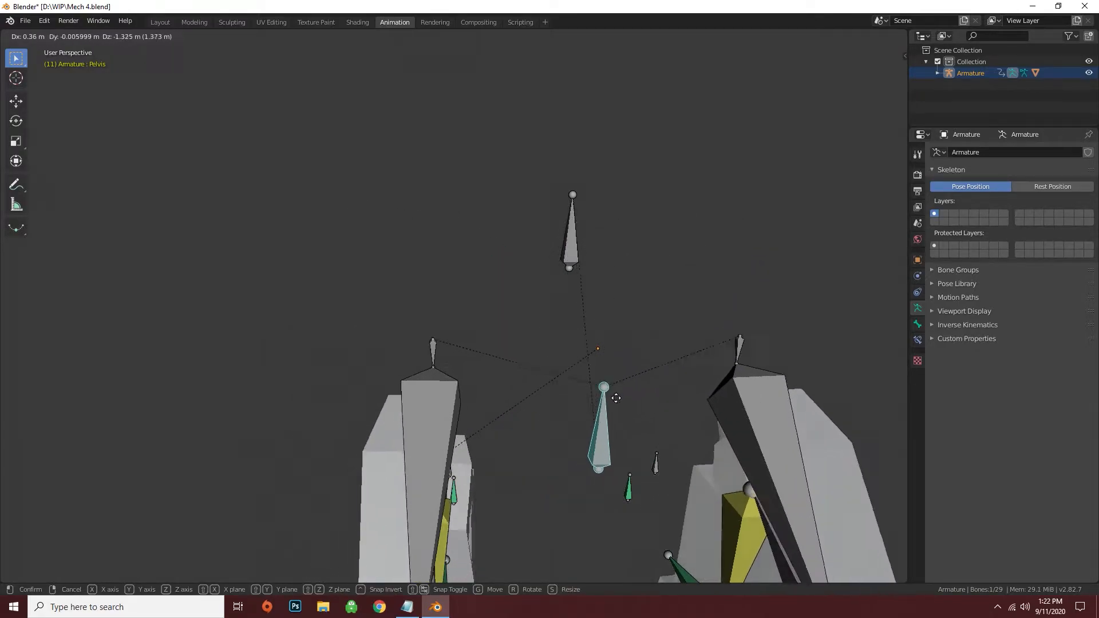
pyautogui.click(604, 303)
pyautogui.click(435, 243)
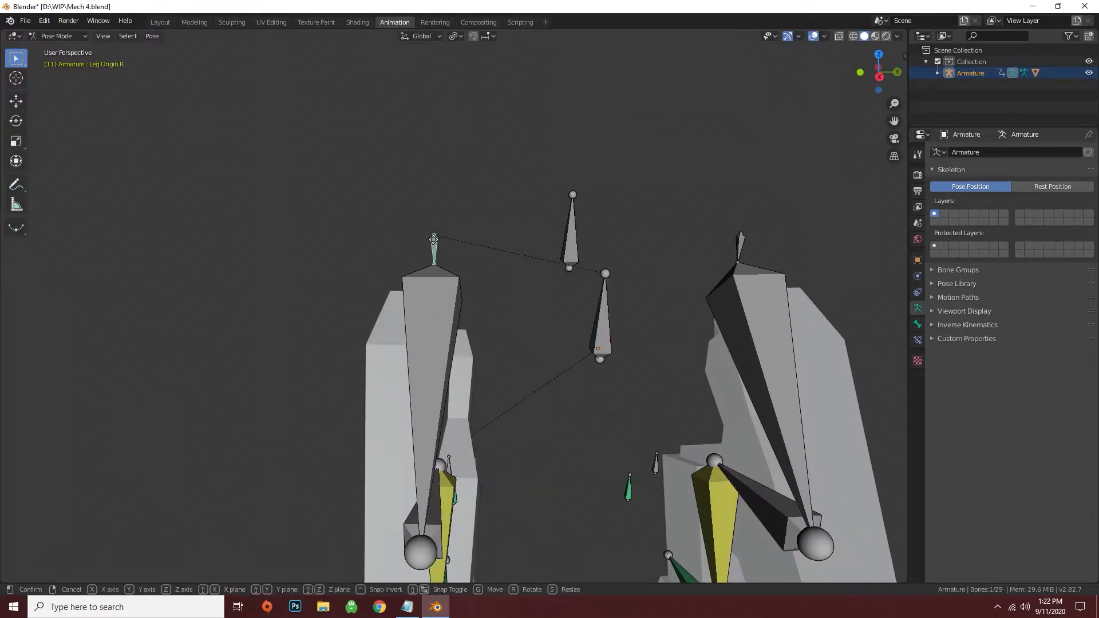
pyautogui.press('g')
pyautogui.click(556, 265)
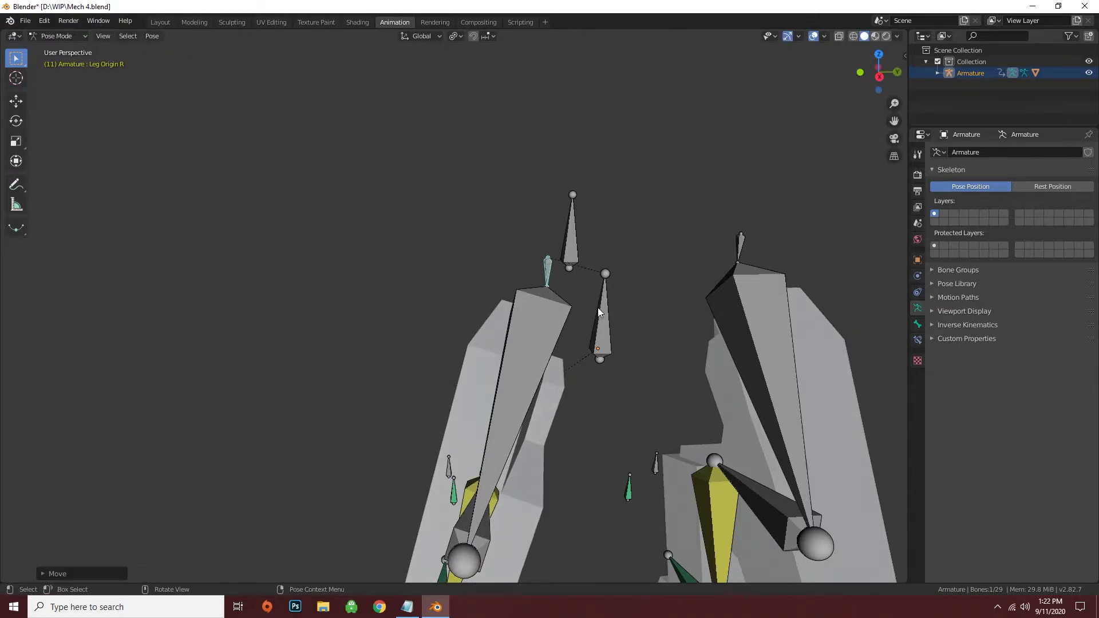
# Step: Move the Pelvis bone sideways and up toward the Root bone to test its child bones, and deselect everything
pyautogui.scroll(-3, 596, 306)
pyautogui.click(546, 319)
pyautogui.press('g')
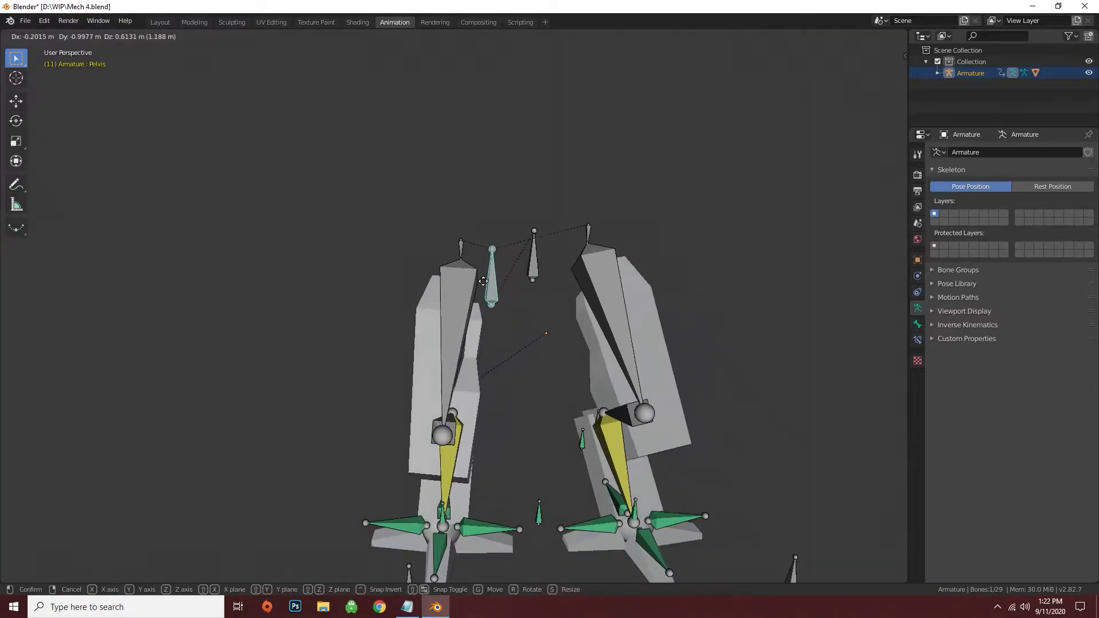
pyautogui.rightClick(562, 284)
pyautogui.hotkey('ctrl', 'a')
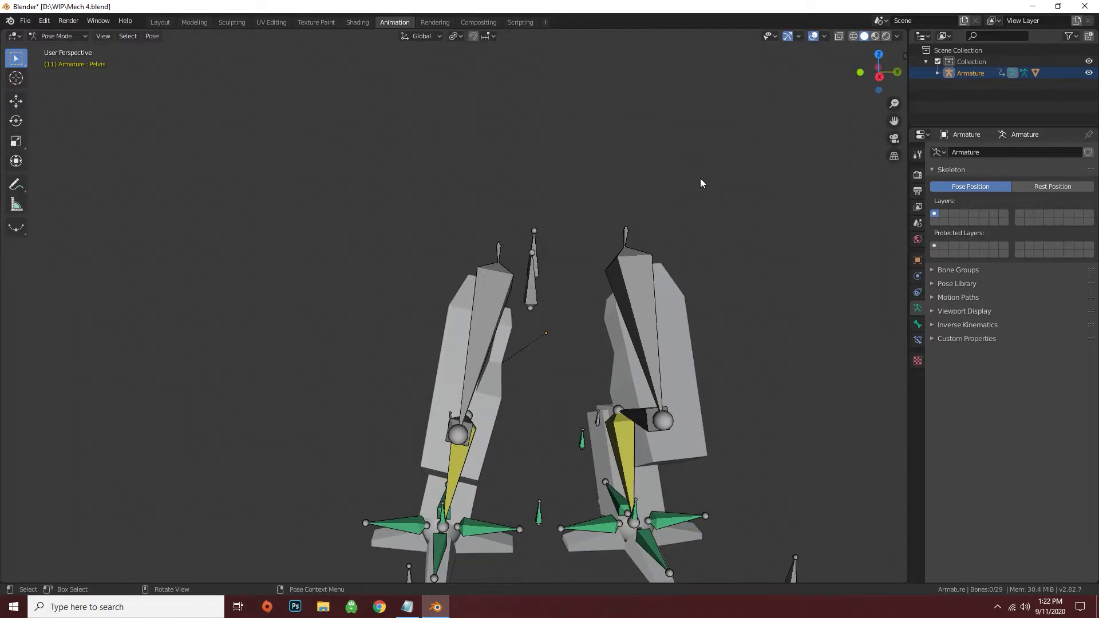
# Step: Enter Edit Mode on the armature and parent the upper bone of the Leg Origin R leg to the Root bone with Keep Offset
pyautogui.click(52, 36)
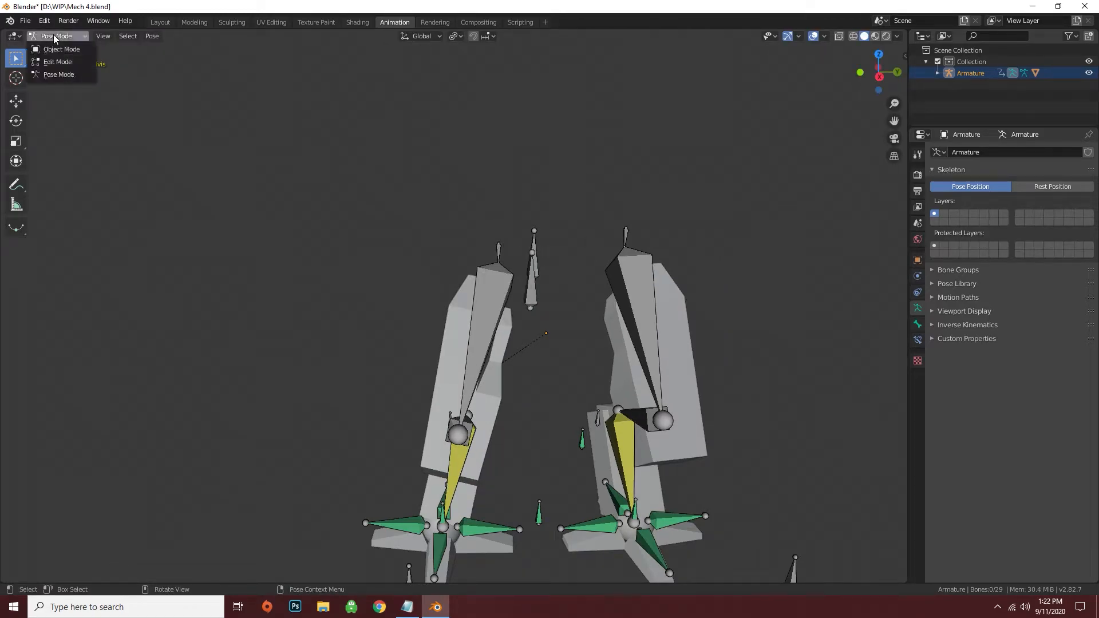
pyautogui.click(52, 48)
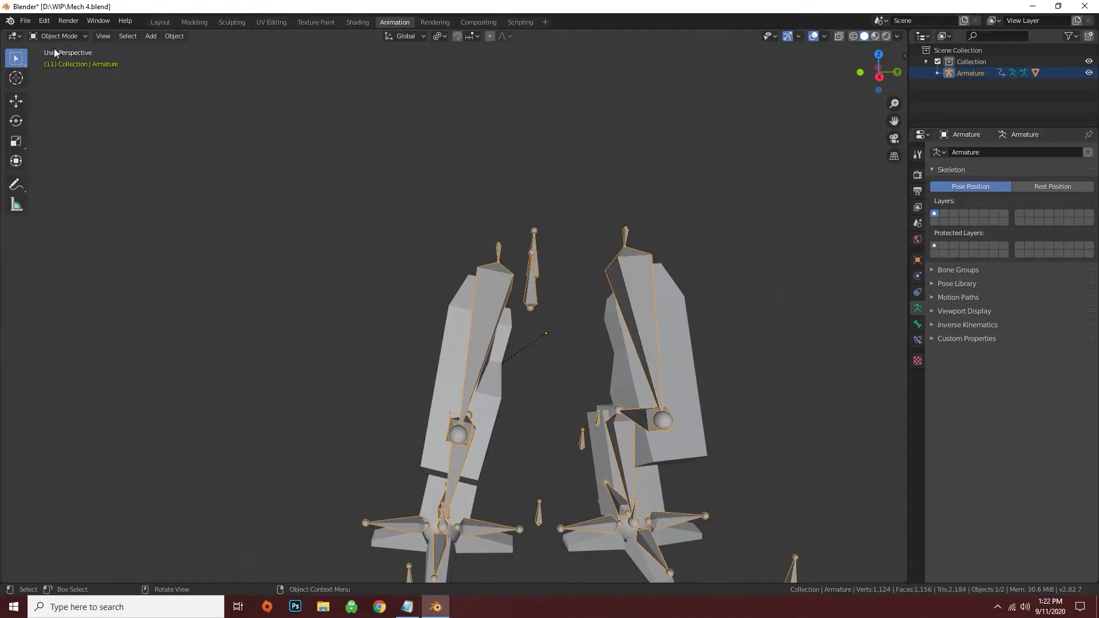
pyautogui.press('Tab')
pyautogui.click(441, 366)
pyautogui.keyDown('shift'); pyautogui.click(533, 265); pyautogui.keyUp('shift')
pyautogui.hotkey('ctrl', 'p')
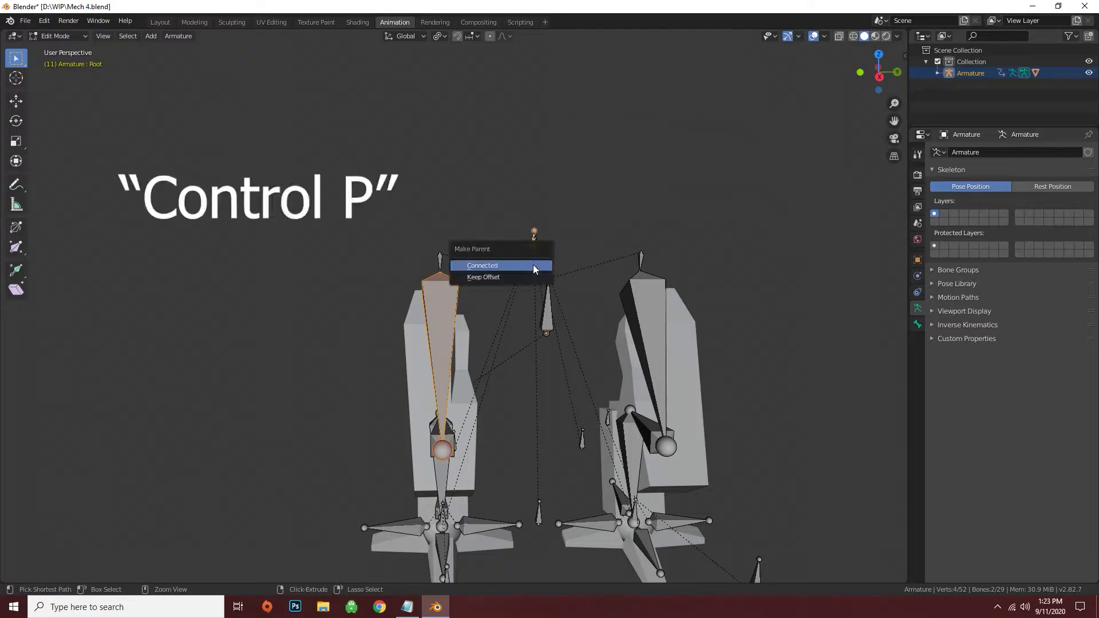
pyautogui.click(496, 278)
# Step: Move the Root bone in Edit Mode to inspect its parenting lines, and undo the move
pyautogui.moveTo(496, 280); pyautogui.dragTo(532, 267, button='middle')
pyautogui.click(534, 264)
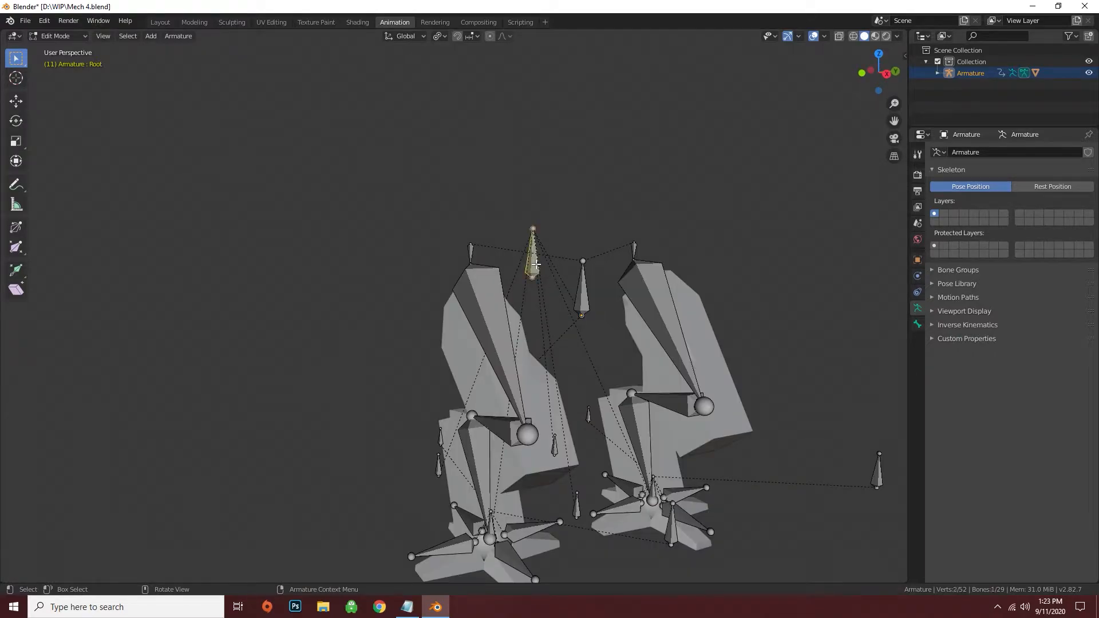
pyautogui.press('g')
pyautogui.click(665, 229)
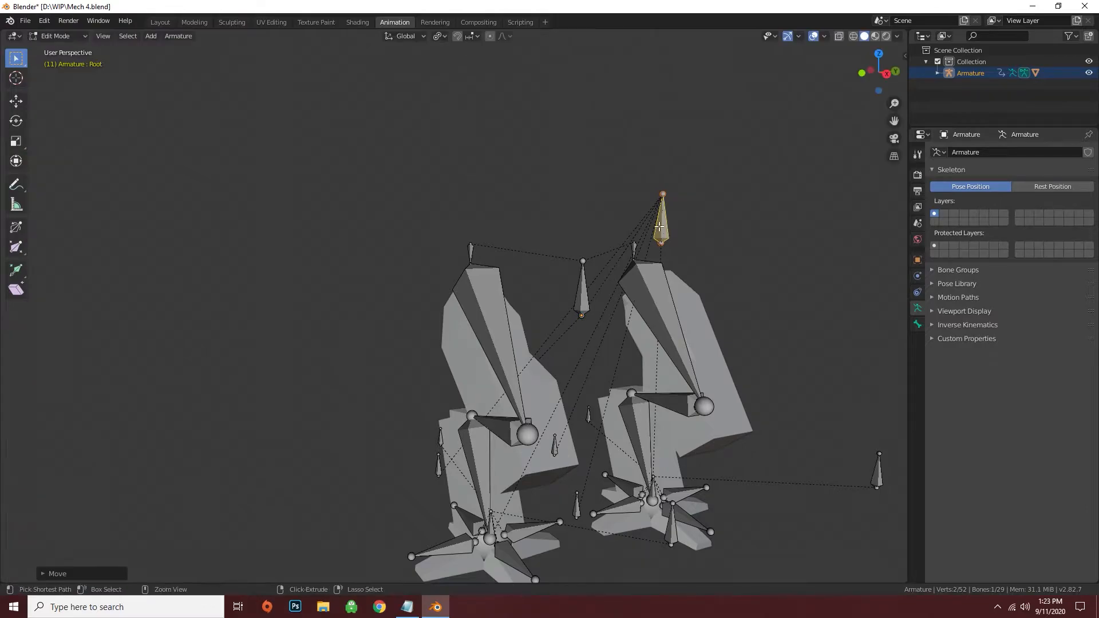
pyautogui.hotkey('ctrl', 'z')
# Step: Return the armature to Pose Mode and reset the pose of all bones
pyautogui.click(63, 35)
pyautogui.click(54, 71)
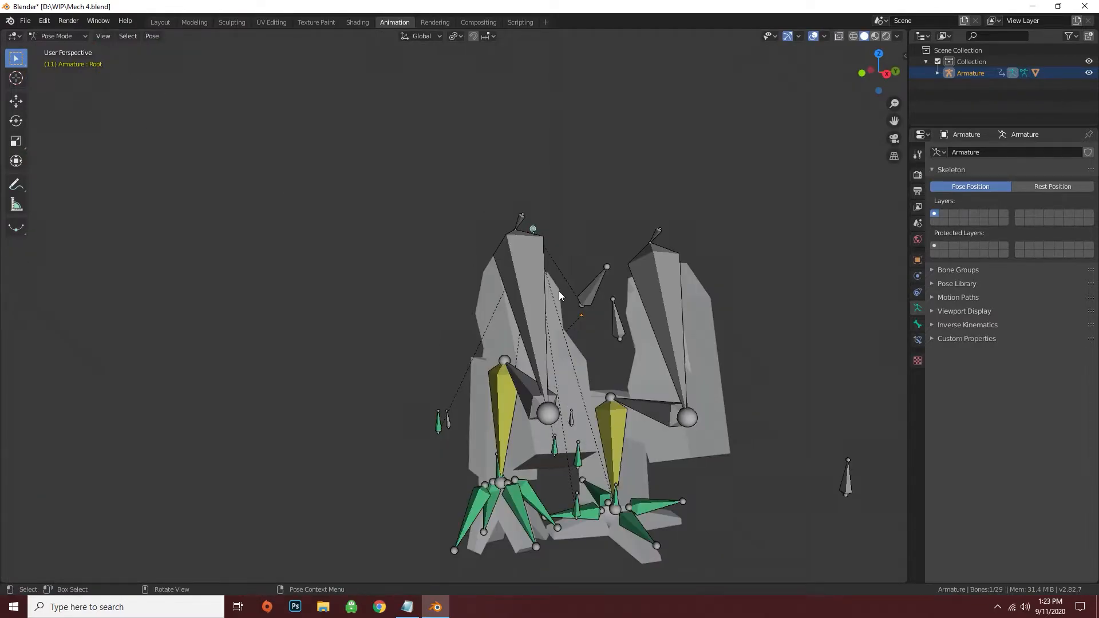
pyautogui.press('a')
# Step: Move the Root bone in Pose Mode to test how the rest of the leg rig follows it, and deselect it
pyautogui.moveTo(559, 290); pyautogui.dragTo(530, 266, button='middle')
pyautogui.click(528, 262)
pyautogui.press('g')
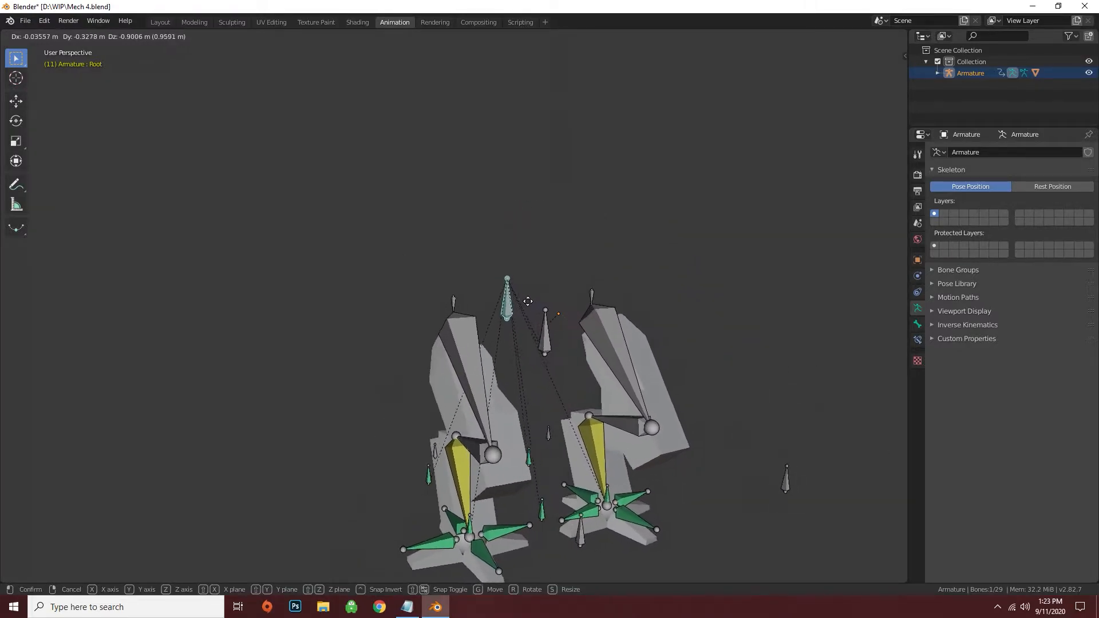
pyautogui.click(521, 265)
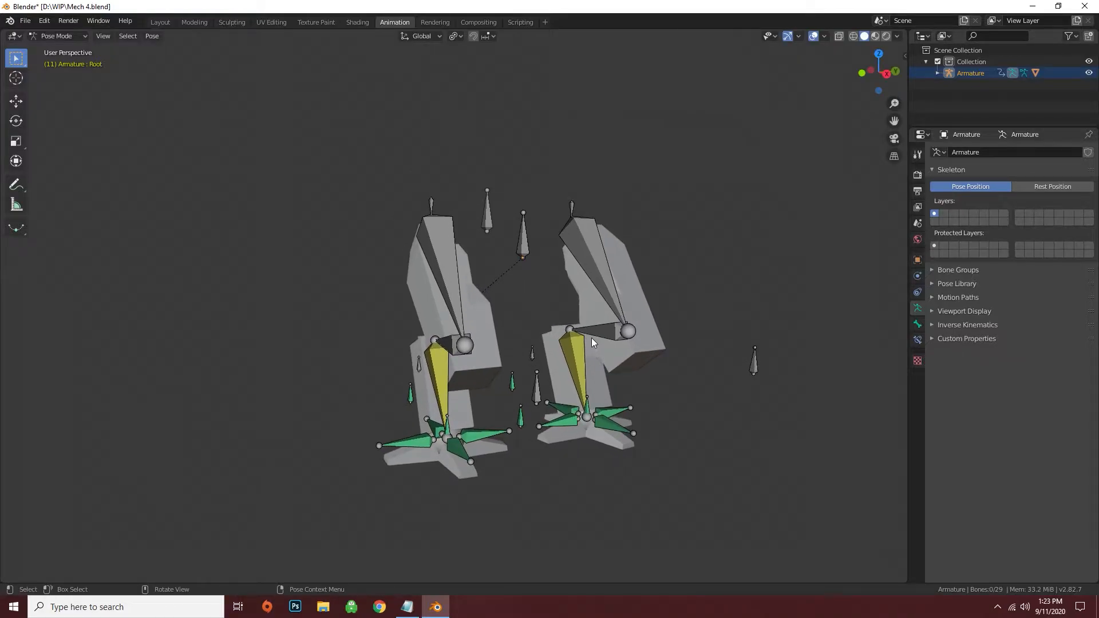
# Step: Check the bone constraints of Upper Leg R, Middle Leg R and Lower Leg R one after another
pyautogui.scroll(1, 592, 338)
pyautogui.moveTo(606, 335); pyautogui.dragTo(613, 340, button='middle')
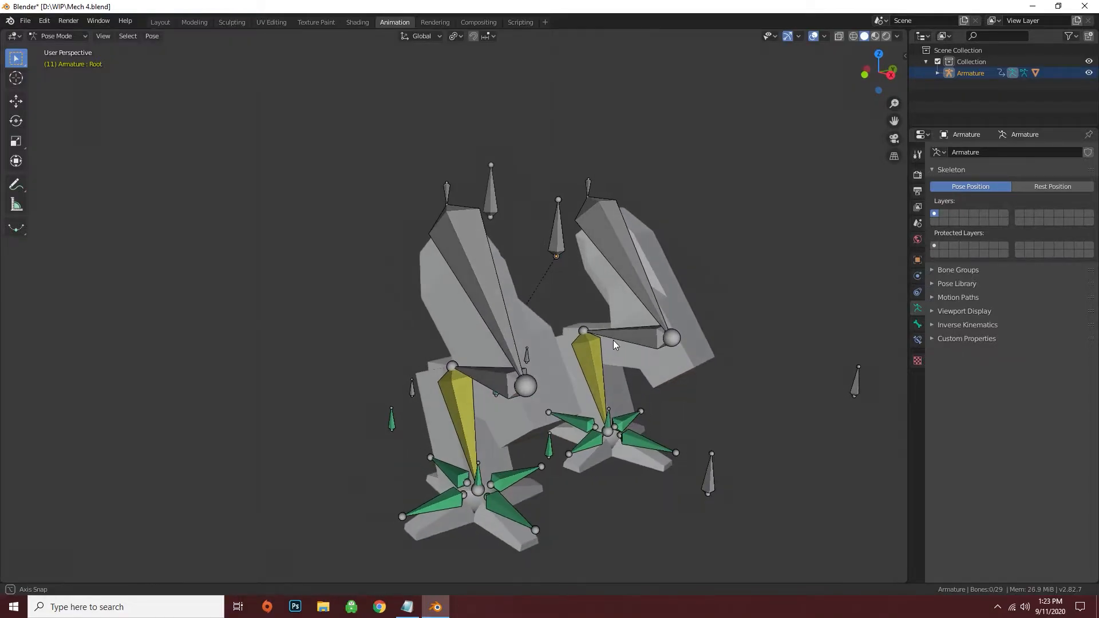
pyautogui.click(454, 239)
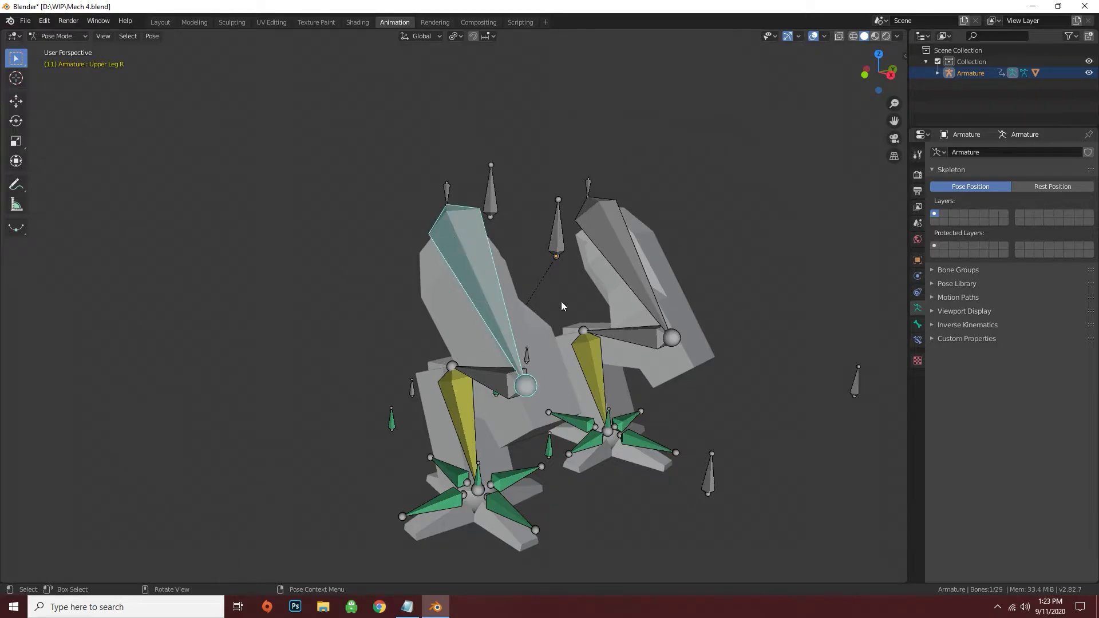
pyautogui.click(917, 340)
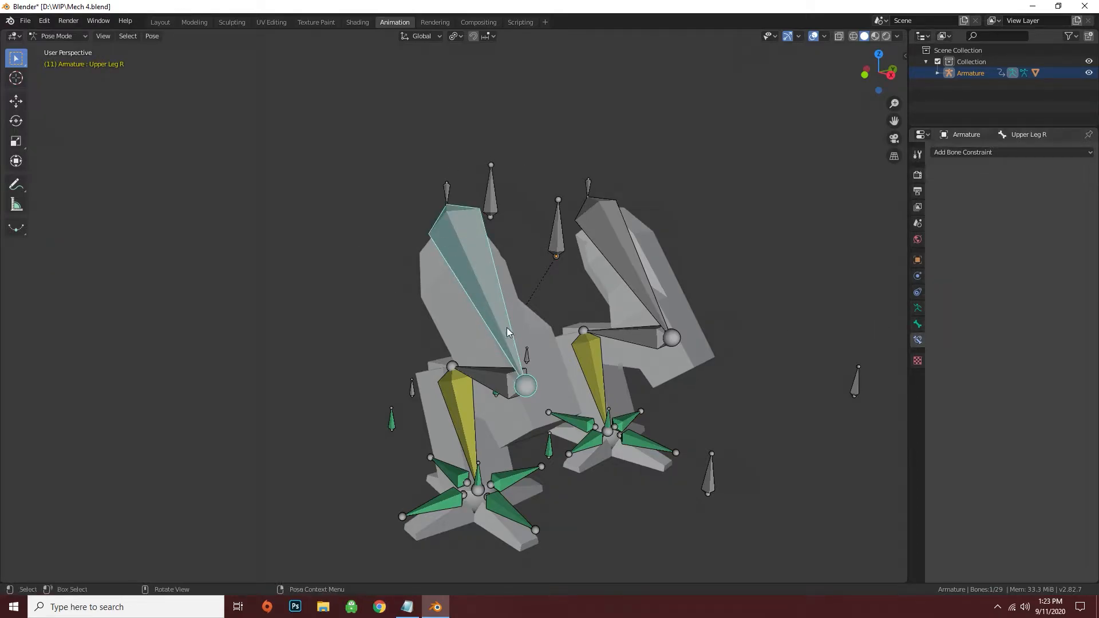
pyautogui.keyDown('shift'); pyautogui.moveTo(521, 306); pyautogui.dragTo(513, 266, button='middle'); pyautogui.keyUp('shift')
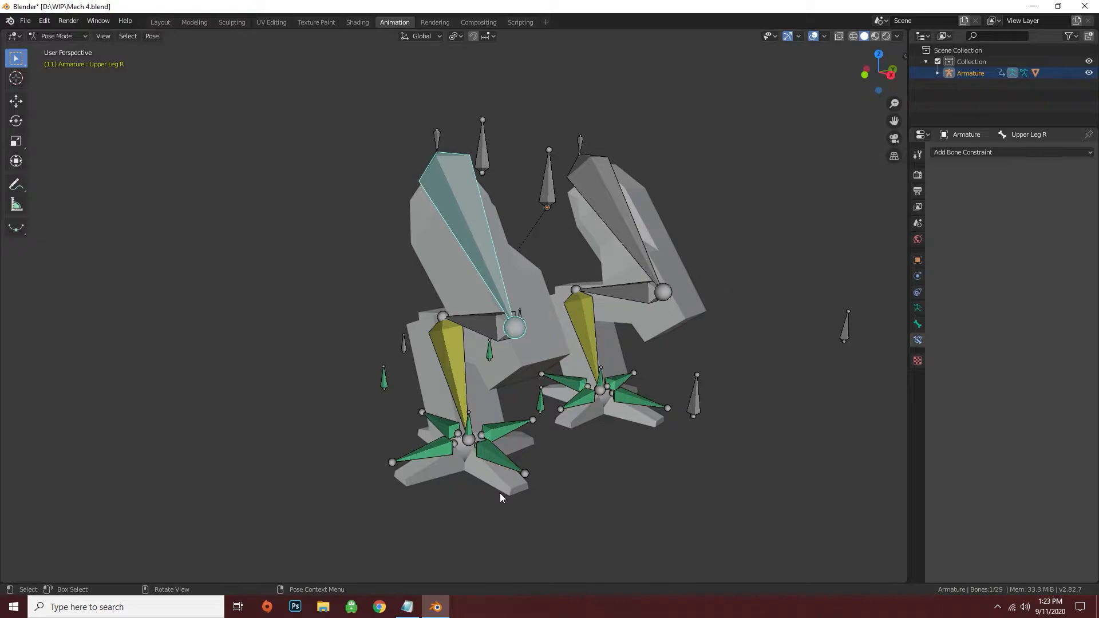
pyautogui.click(495, 329)
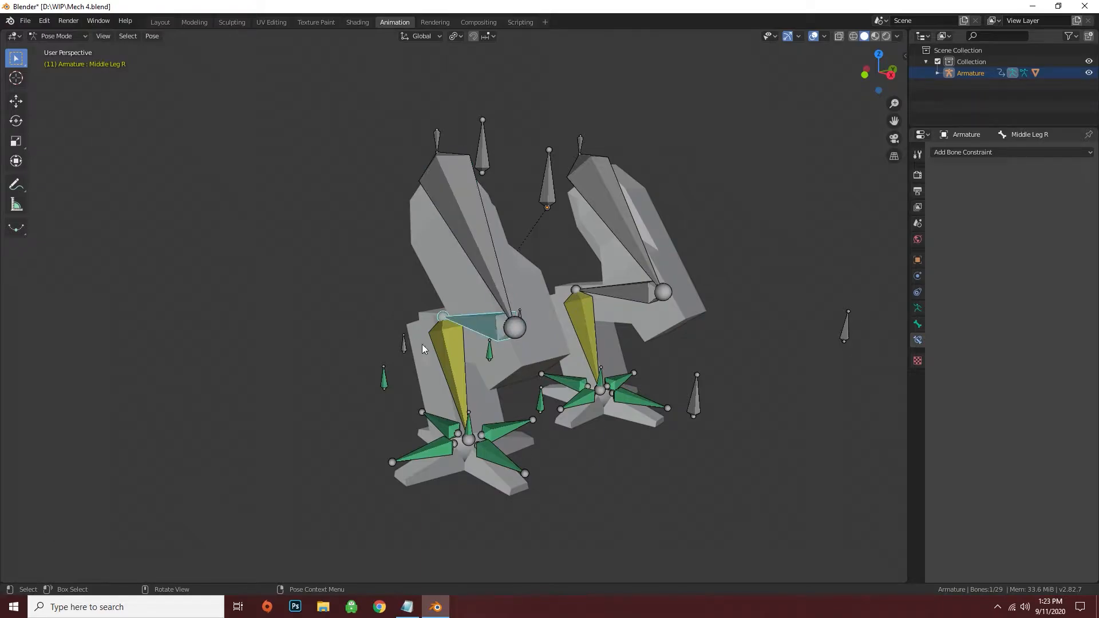
pyautogui.click(447, 344)
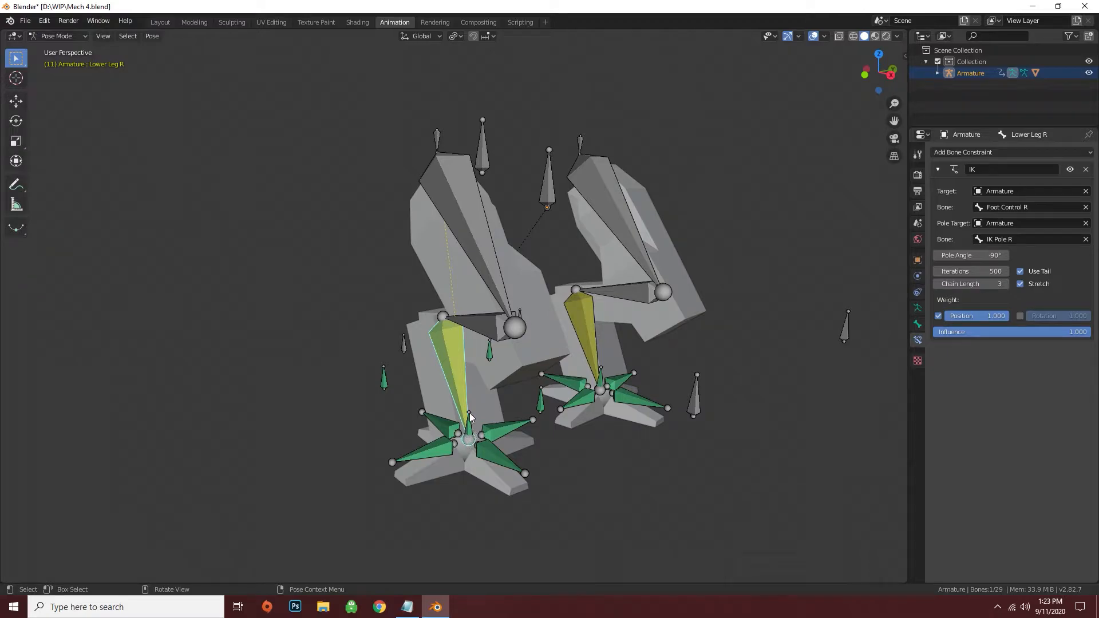
# Step: Raise the Foot Control R bone to test the leg's reaction, and examine the IK constraint of Lower Leg R
pyautogui.click(469, 437)
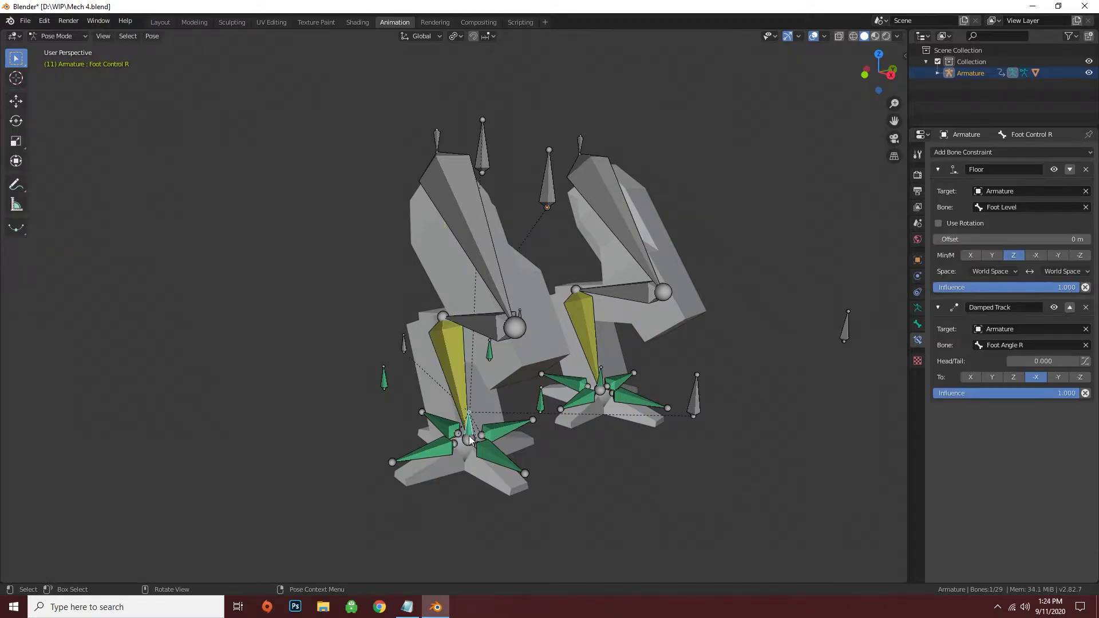
pyautogui.press('g')
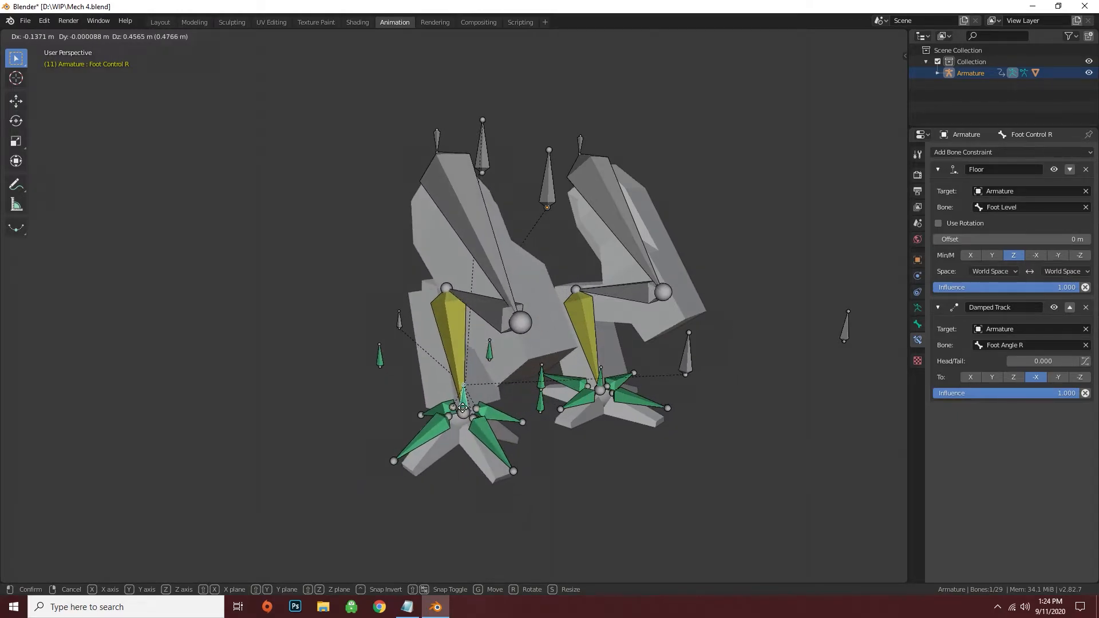
pyautogui.click(489, 500)
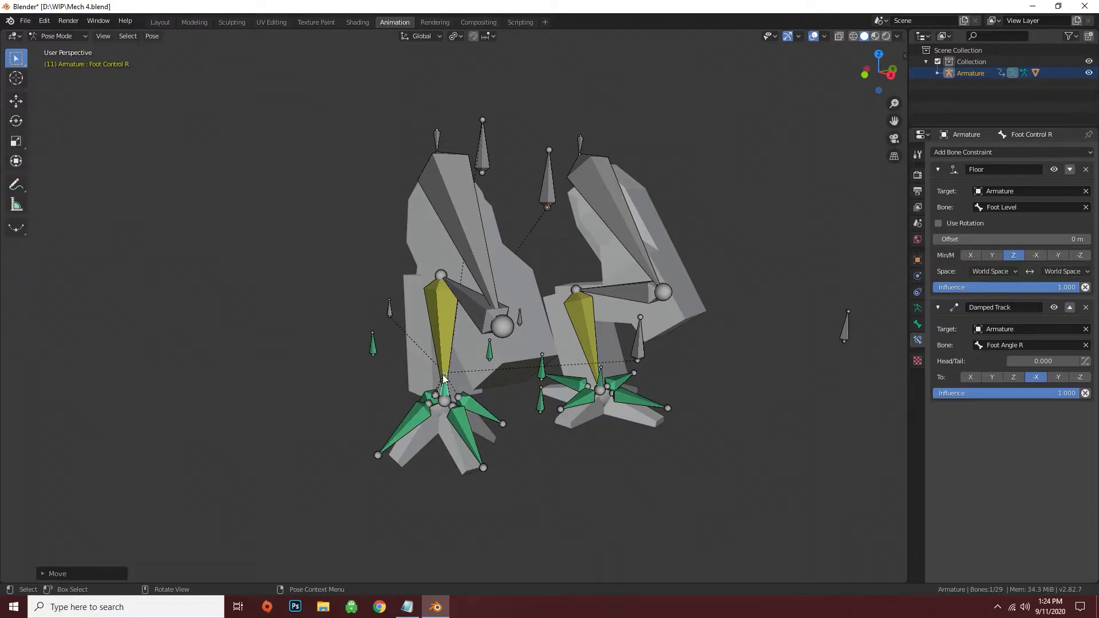
pyautogui.click(436, 329)
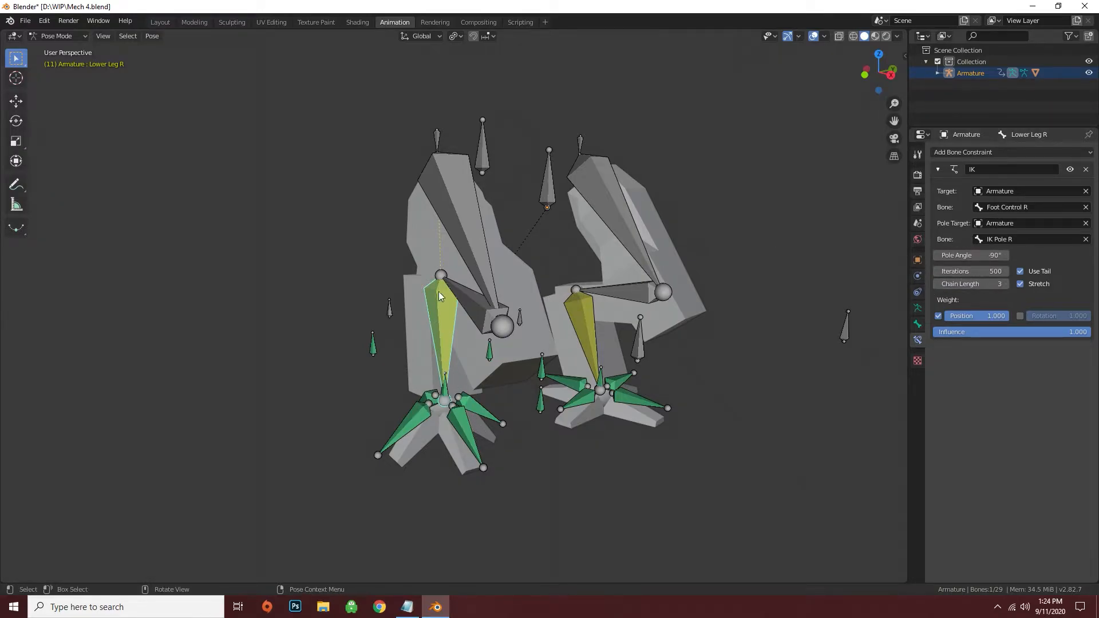
pyautogui.moveTo(445, 276); pyautogui.dragTo(502, 287, button='middle')
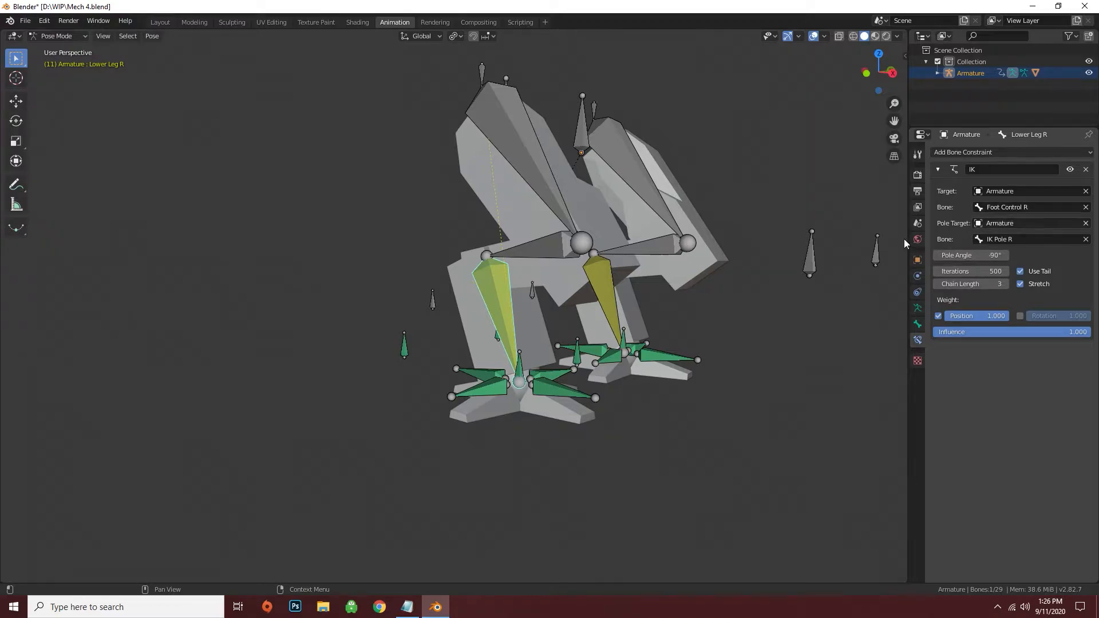
# Step: Move the Foot Control R bone far up and across toward the other leg to test the bending of the IK chain
pyautogui.click(519, 368)
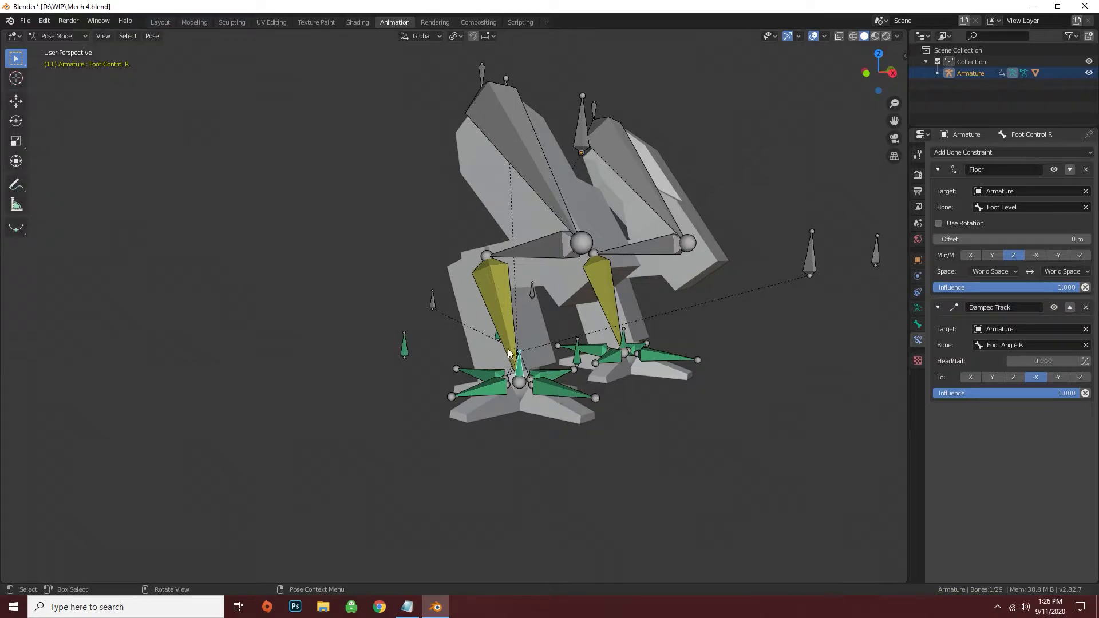
pyautogui.press('g')
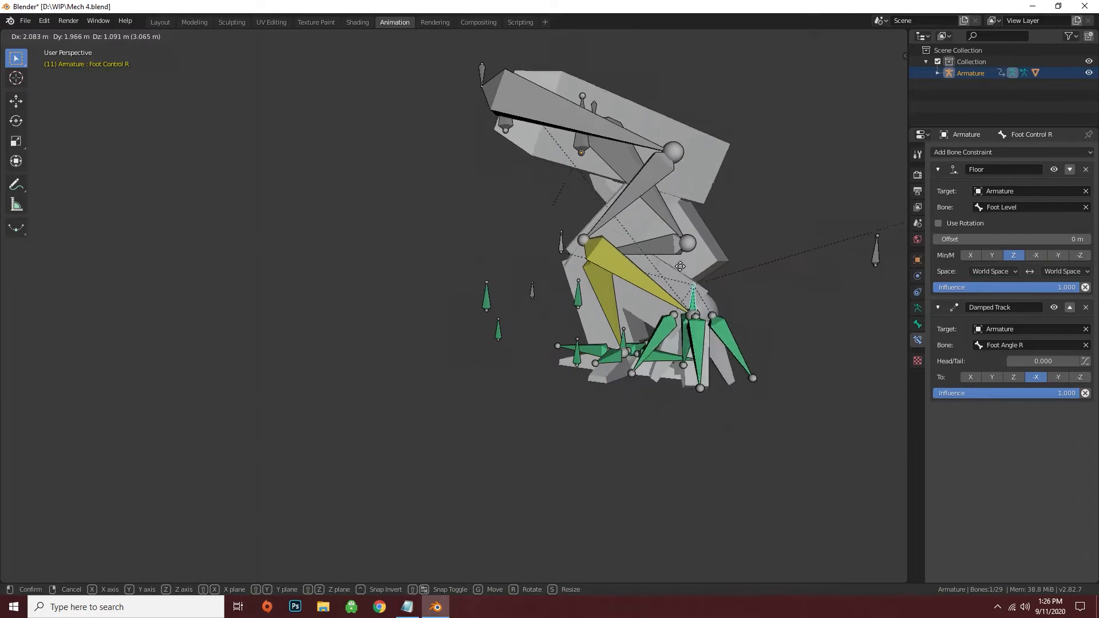
pyautogui.click(697, 235)
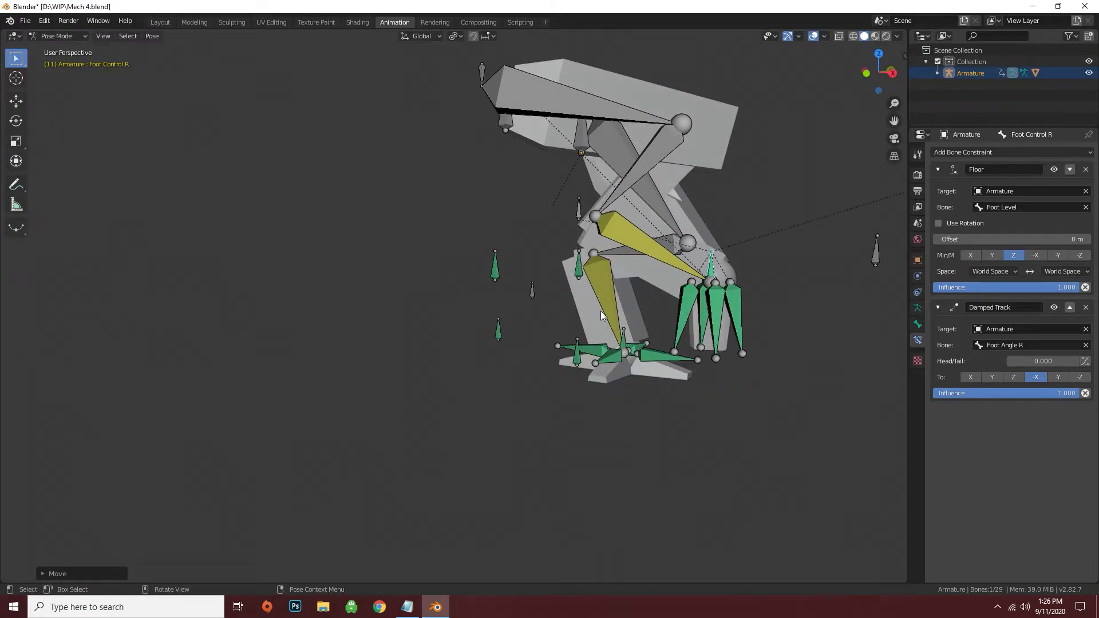
pyautogui.hotkey('ctrl', 'z')
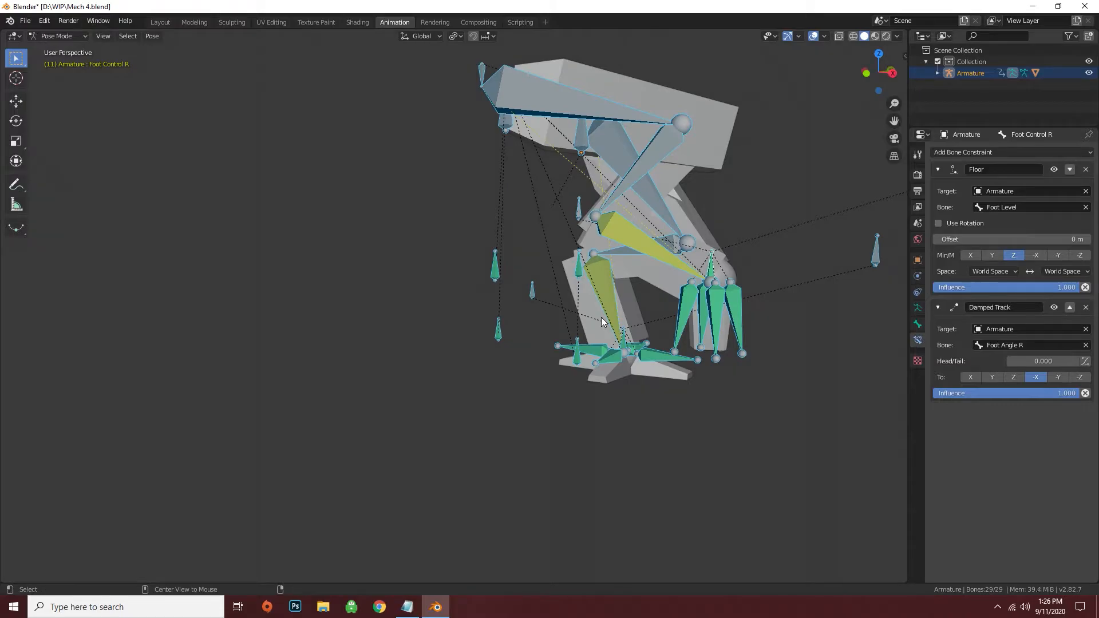
# Step: Reset the pose of all bones and deselect them
pyautogui.press('a')
pyautogui.moveTo(601, 317); pyautogui.dragTo(531, 425, button='middle')
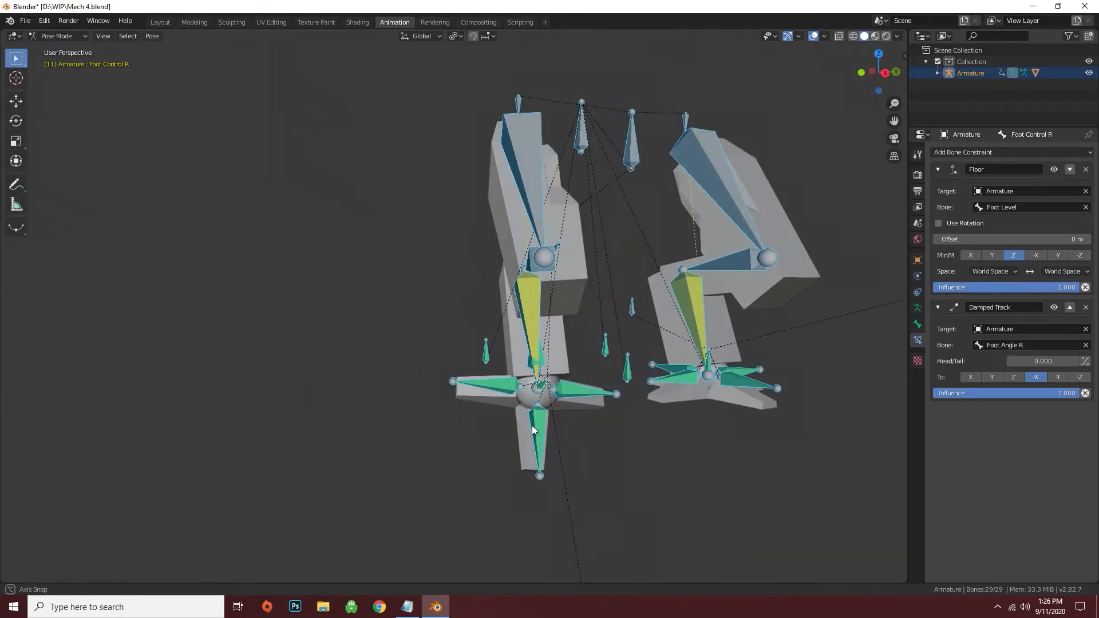
pyautogui.click(581, 438)
# Step: Move the Foot Control R bone up and down along the global Z axis to test its Floor constraint, and deselect it
pyautogui.click(537, 372)
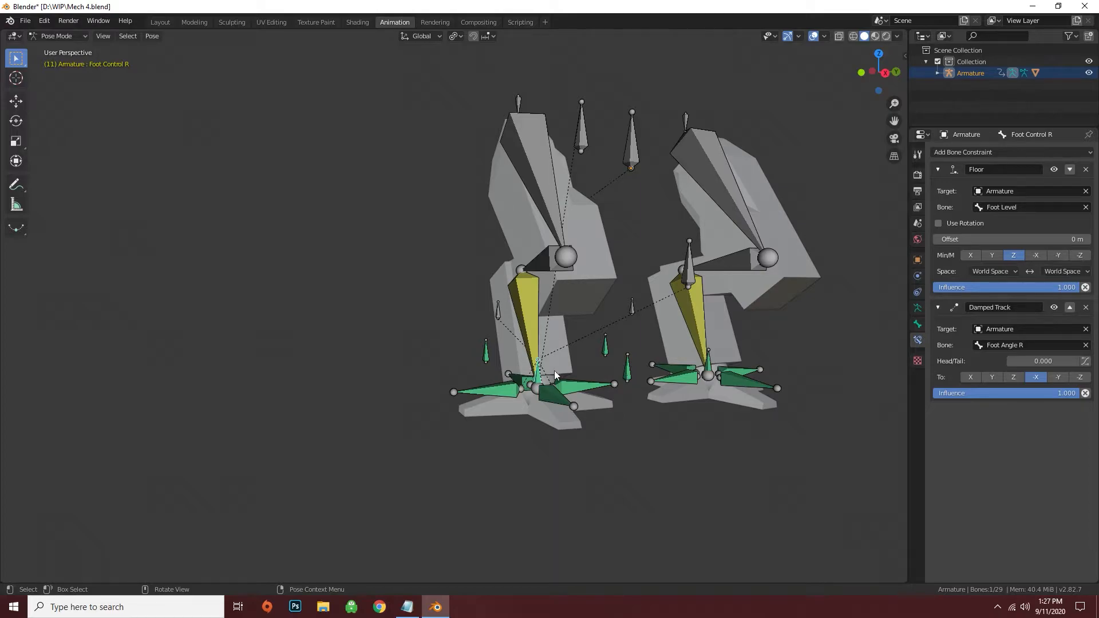
pyautogui.press('g')
pyautogui.press('z')
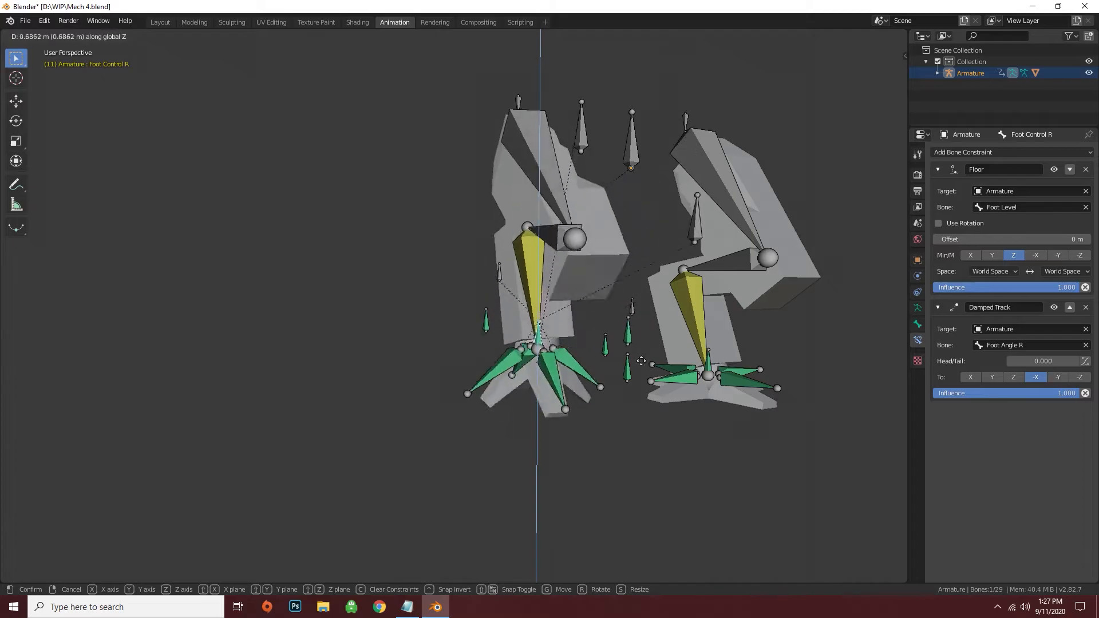
pyautogui.click(653, 467)
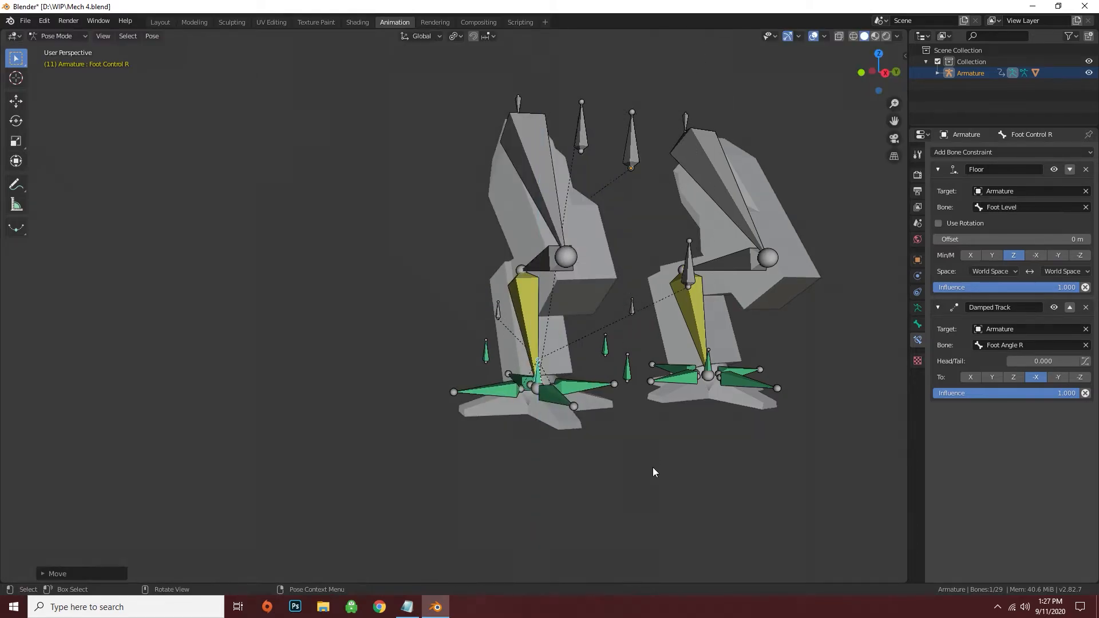
pyautogui.click(653, 468)
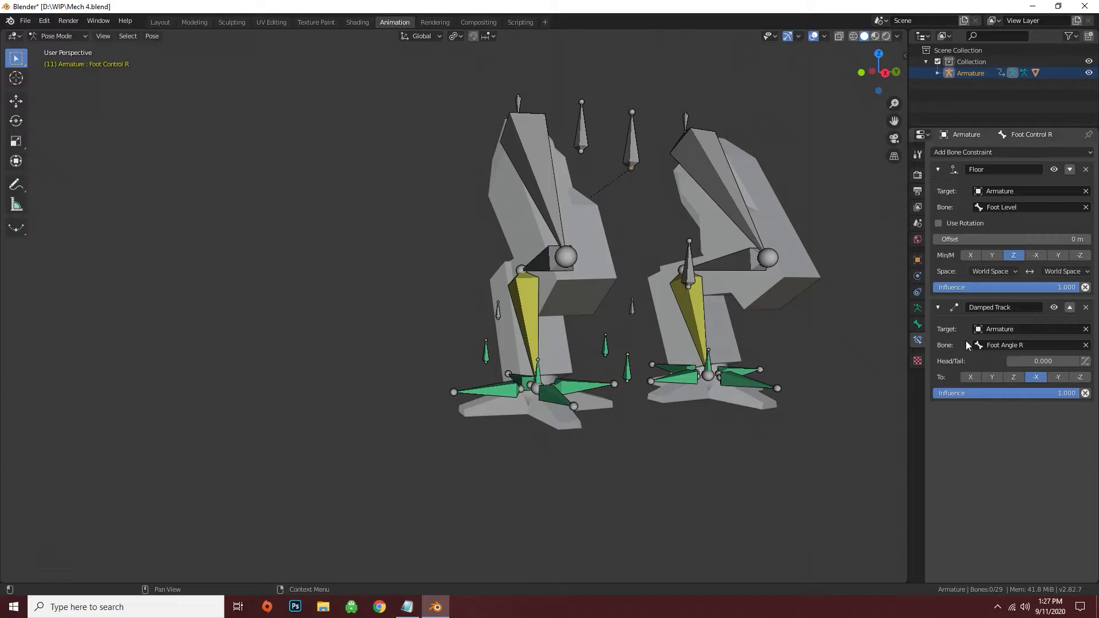
# Step: Examine the Copy Location constraints of Foot Angle R and the Floor and Damped Track constraints of Foot Control R
pyautogui.click(486, 352)
pyautogui.moveTo(456, 392)
pyautogui.mouseDown(button='middle')
pyautogui.moveTo(544, 402)
pyautogui.moveTo(394, 414)
pyautogui.moveTo(455, 396)
pyautogui.mouseUp(button='middle')
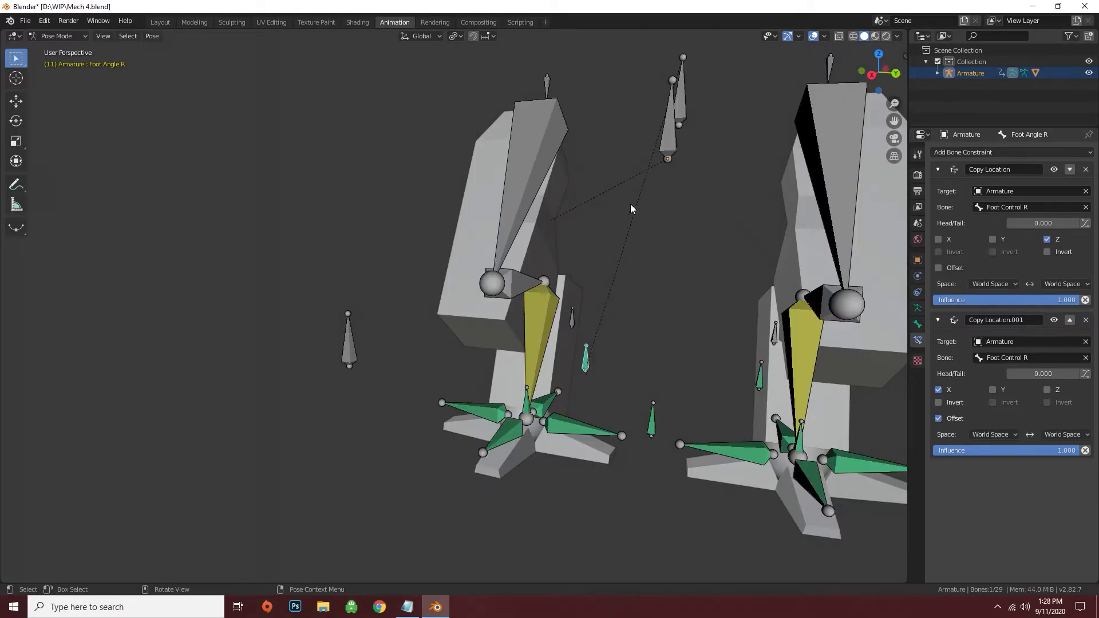
pyautogui.moveTo(630, 204); pyautogui.dragTo(709, 140, button='middle')
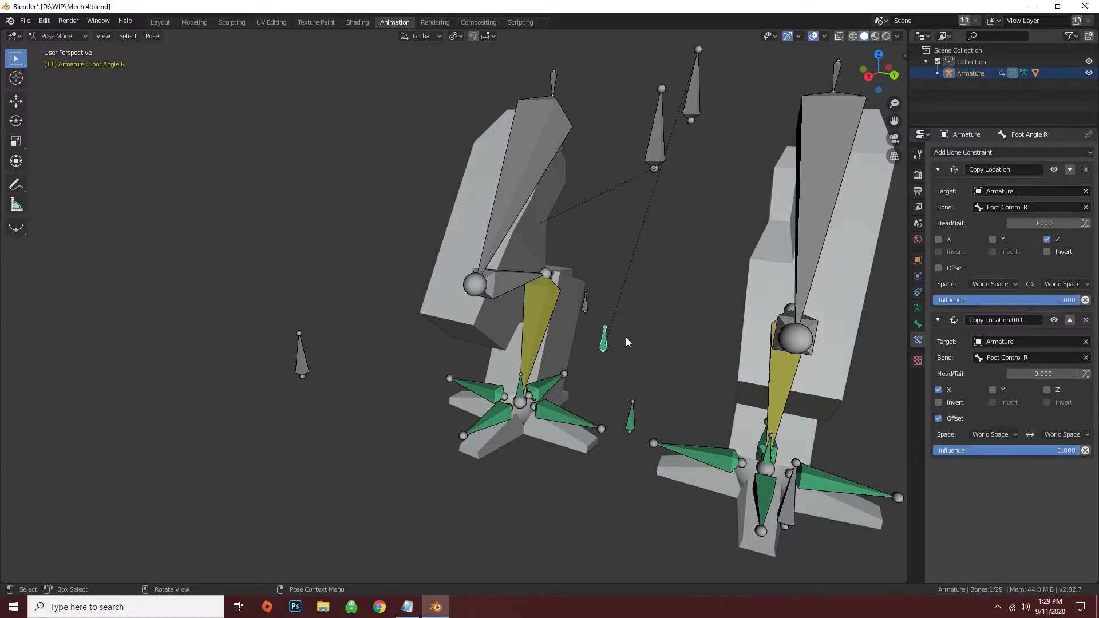
pyautogui.click(521, 393)
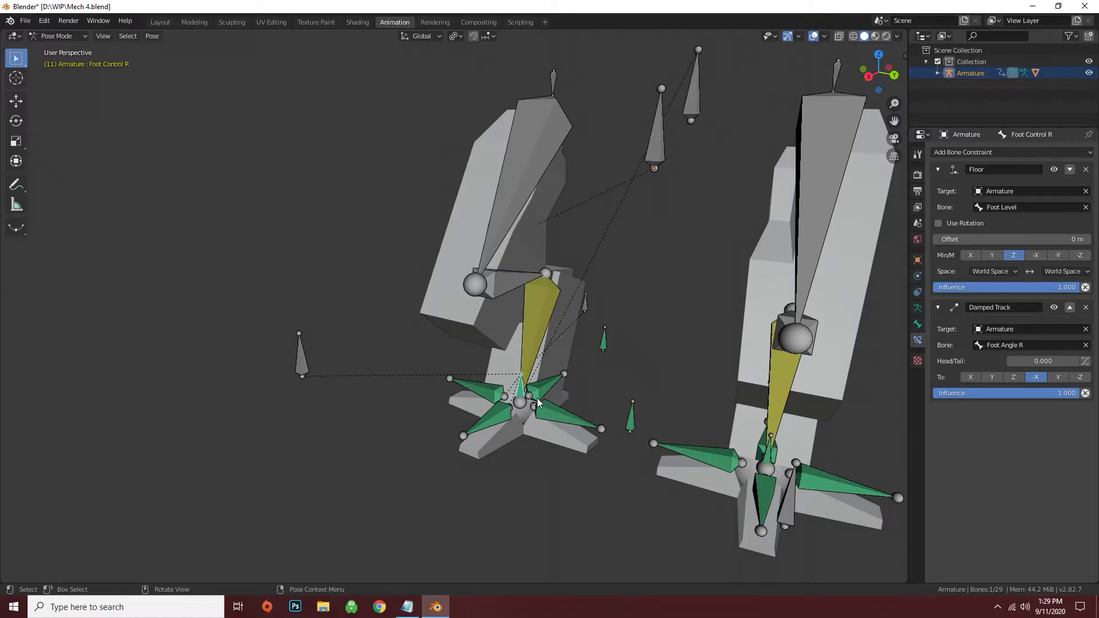
pyautogui.click(603, 342)
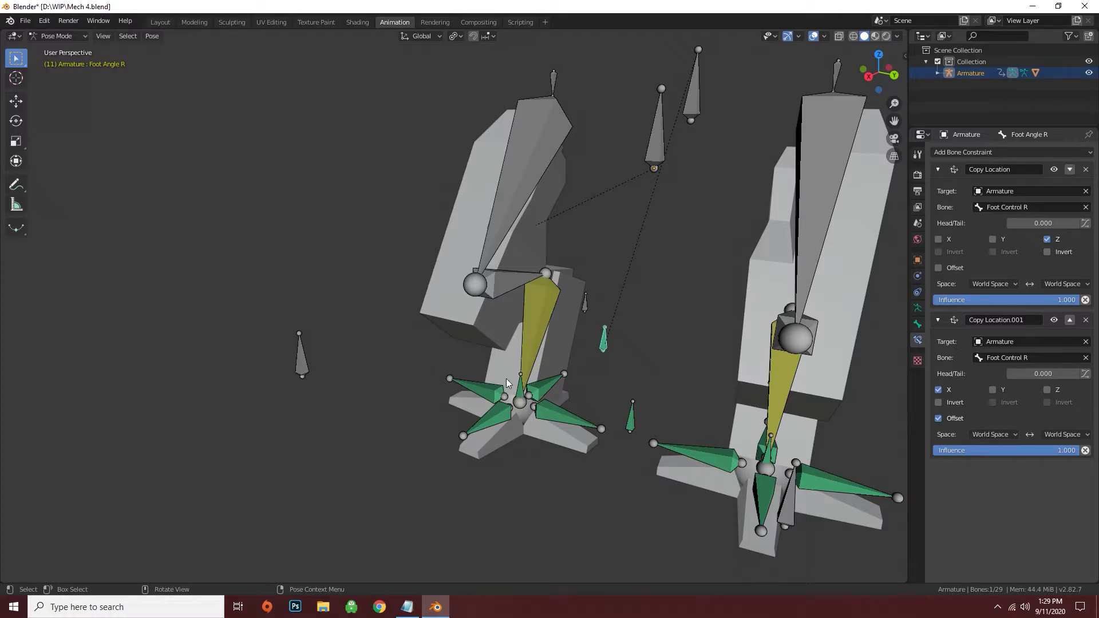
# Step: Move the Foot Control R bone about -3.1 m along the global Y axis to swing the leg outward
pyautogui.click(522, 393)
pyautogui.press('g')
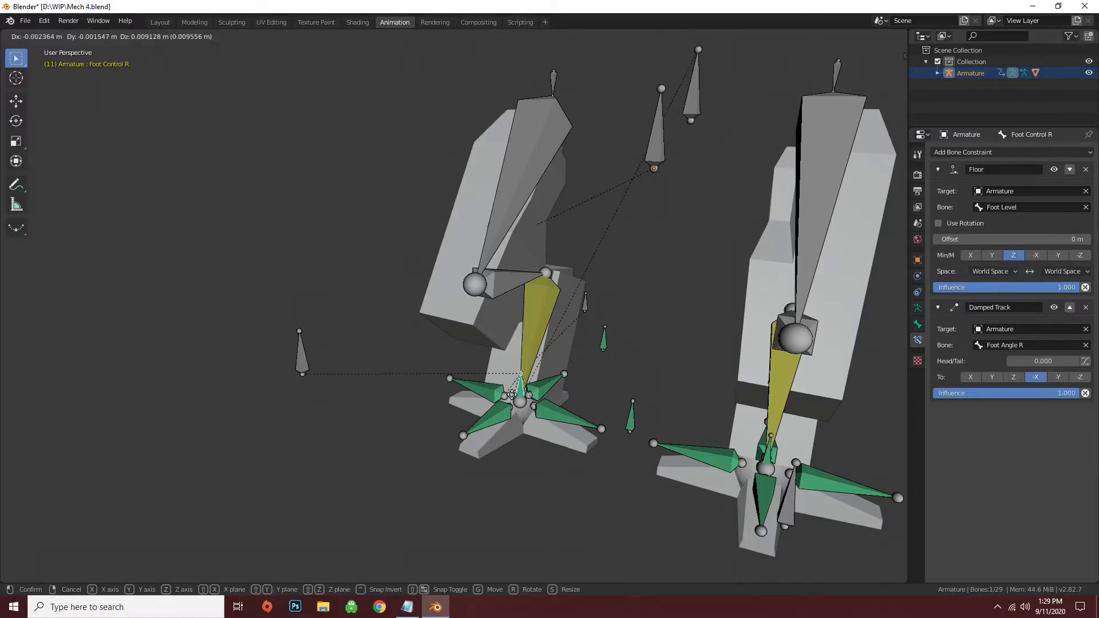
pyautogui.press('y')
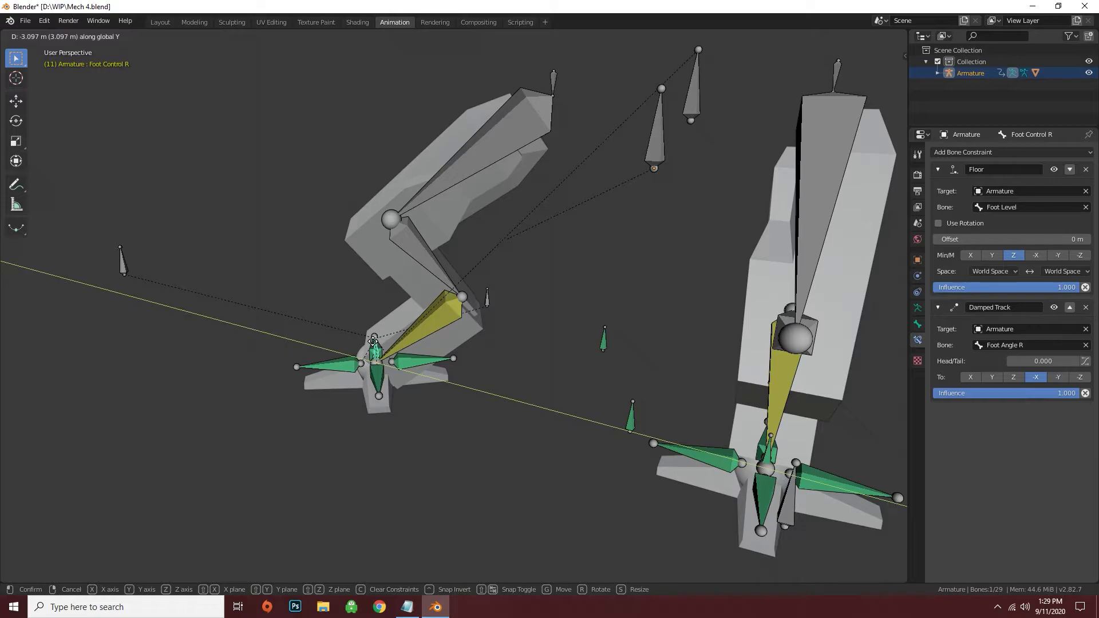
pyautogui.click(374, 342)
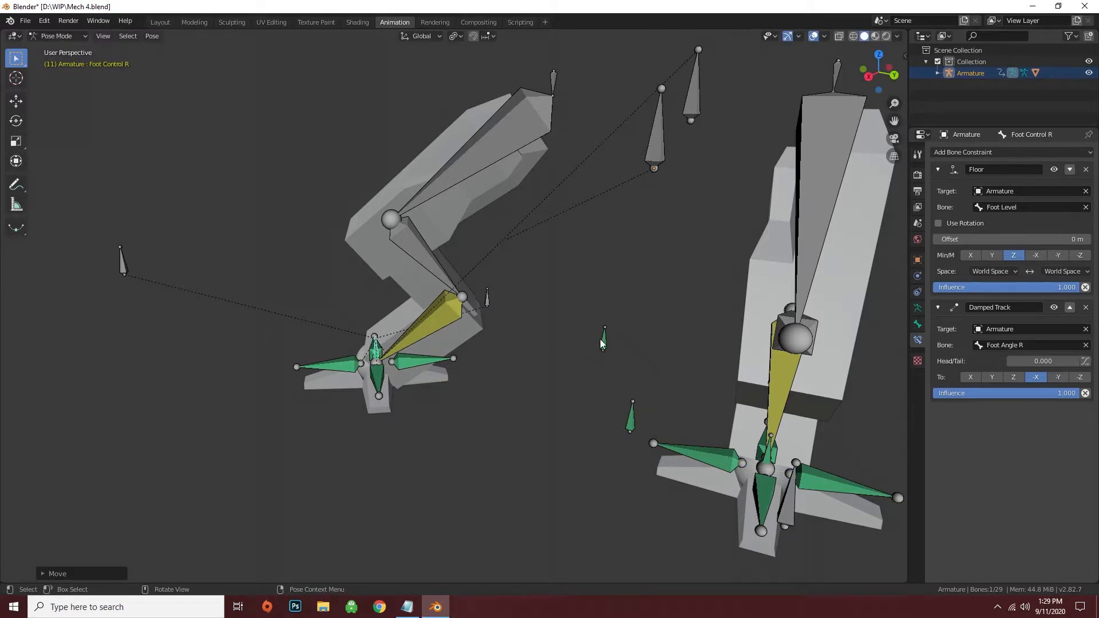
# Step: Move the Foot Angle R bone outward toward the displaced right foot to test how it turns the foot and leg
pyautogui.click(604, 342)
pyautogui.press('g')
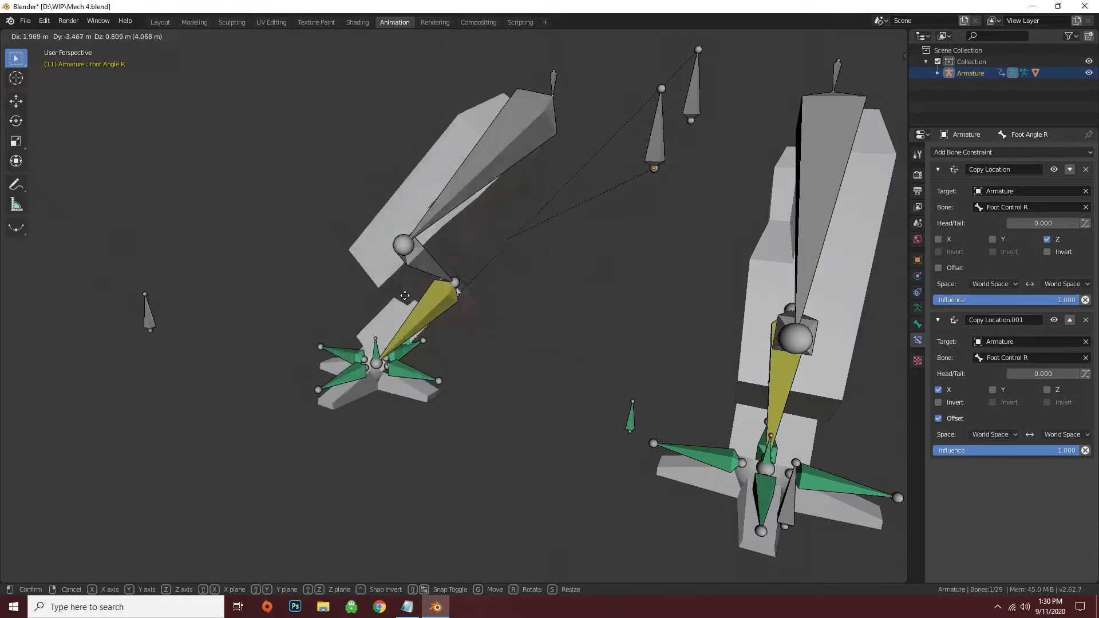
pyautogui.click(401, 293)
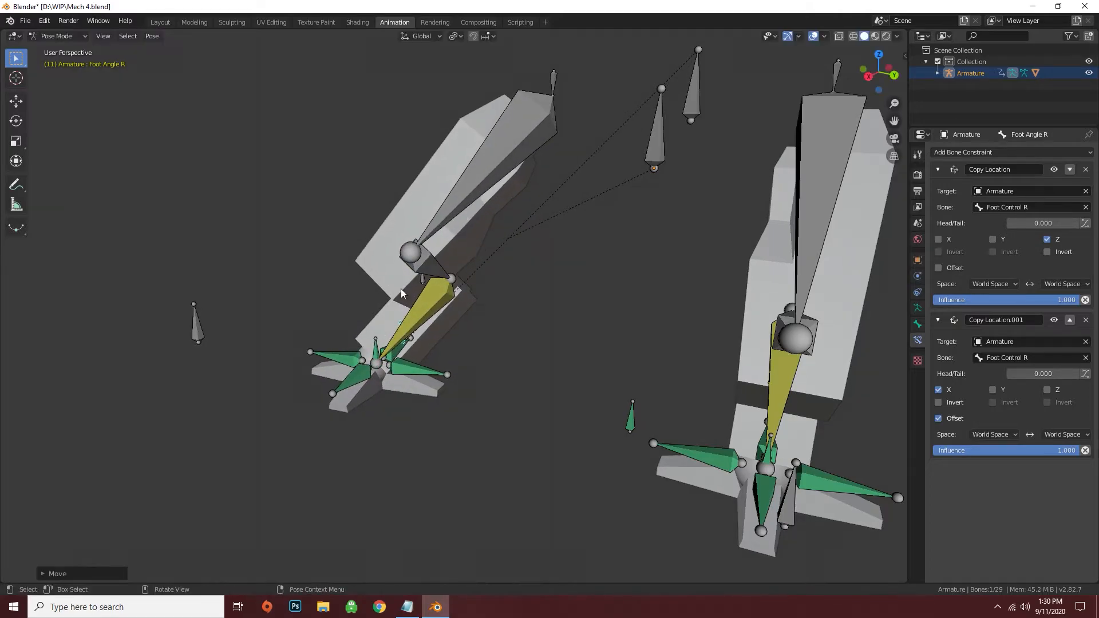
# Step: Clear the location of all bones to restore the rest pose, and deselect everything
pyautogui.press('a')
pyautogui.hotkey('alt', 'g')
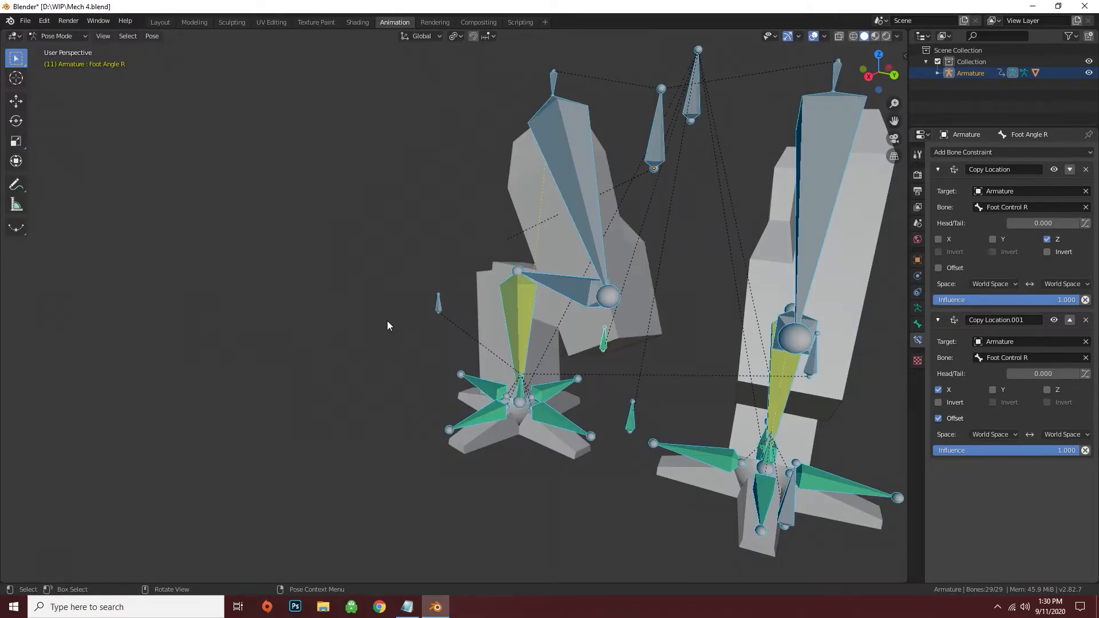
pyautogui.scroll(-4, 391, 338)
pyautogui.hotkey('alt', 'a')
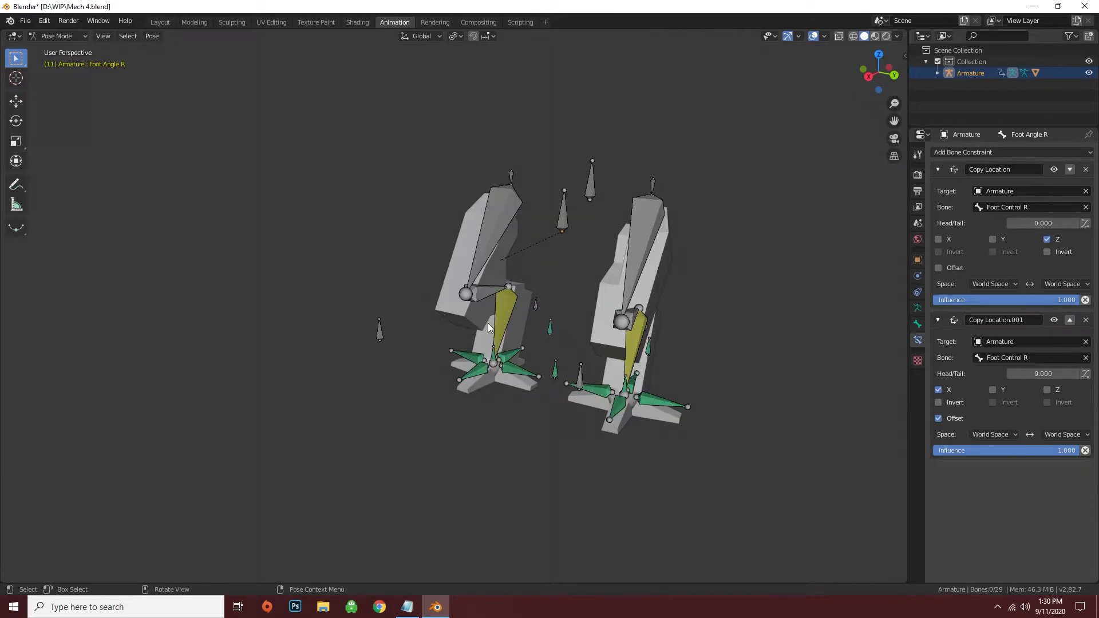
# Step: Move the Foot Control R bone about -2.9 m along the global Y axis to swing the right leg outward
pyautogui.click(496, 360)
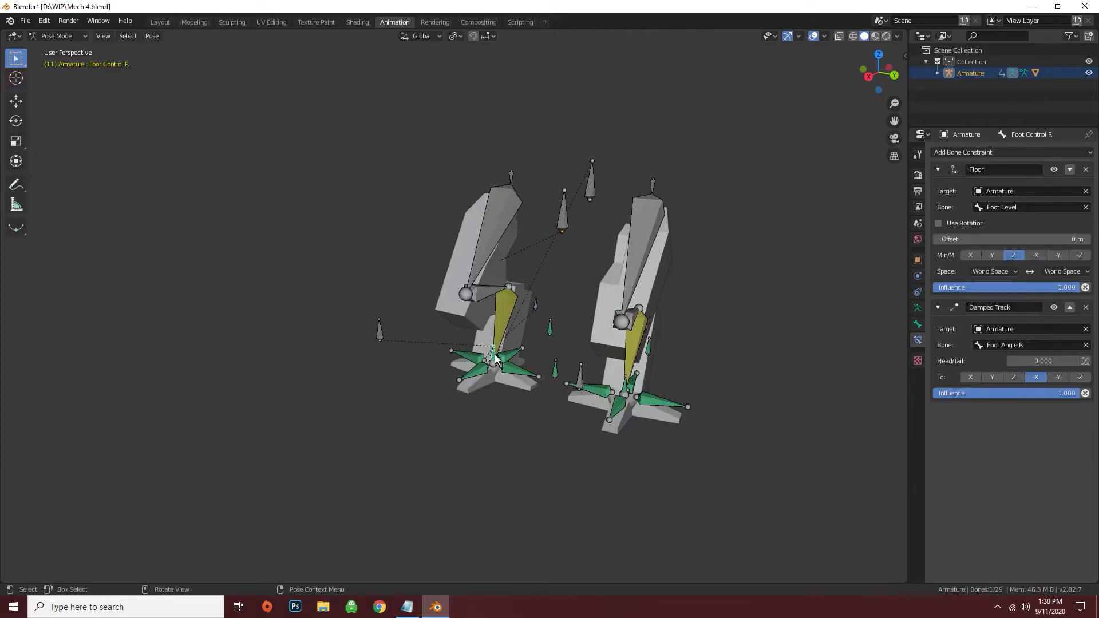
pyautogui.press('g')
pyautogui.press('y')
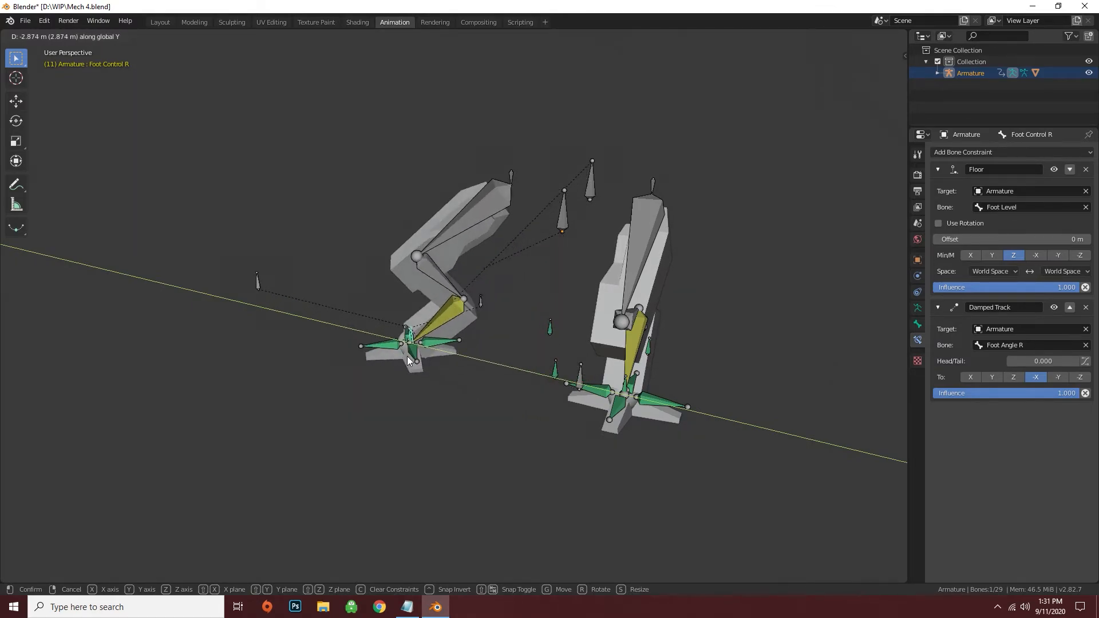
pyautogui.click(399, 342)
pyautogui.moveTo(400, 343); pyautogui.dragTo(277, 253, button='middle')
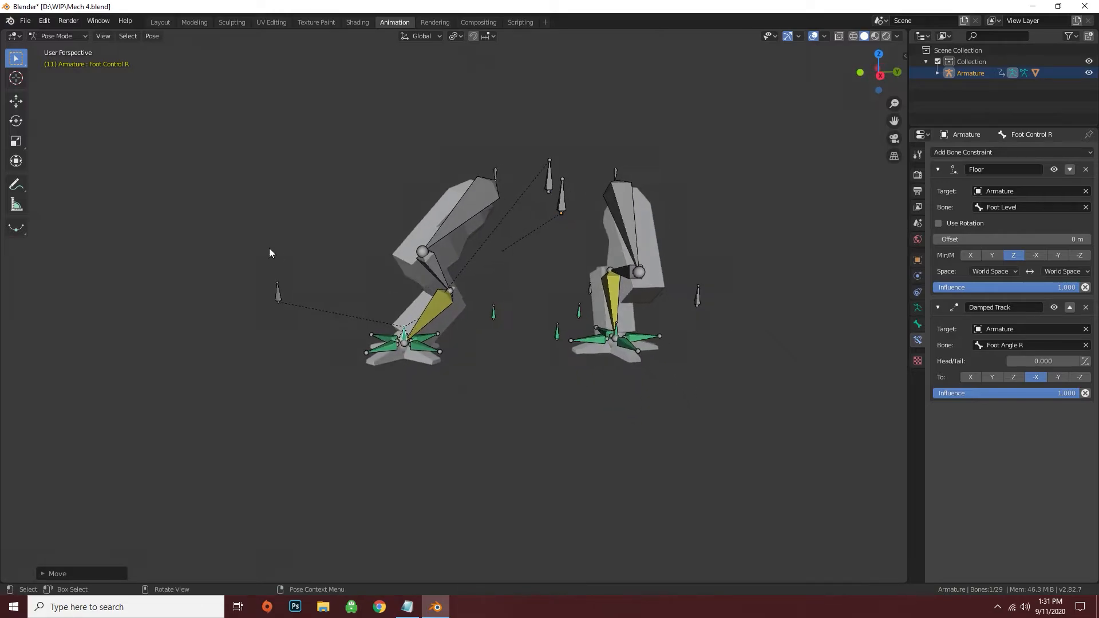
# Step: Examine the IK constraint of the Lower Leg R bone and the IK Pole R bone that serves as its pole target
pyautogui.click(277, 289)
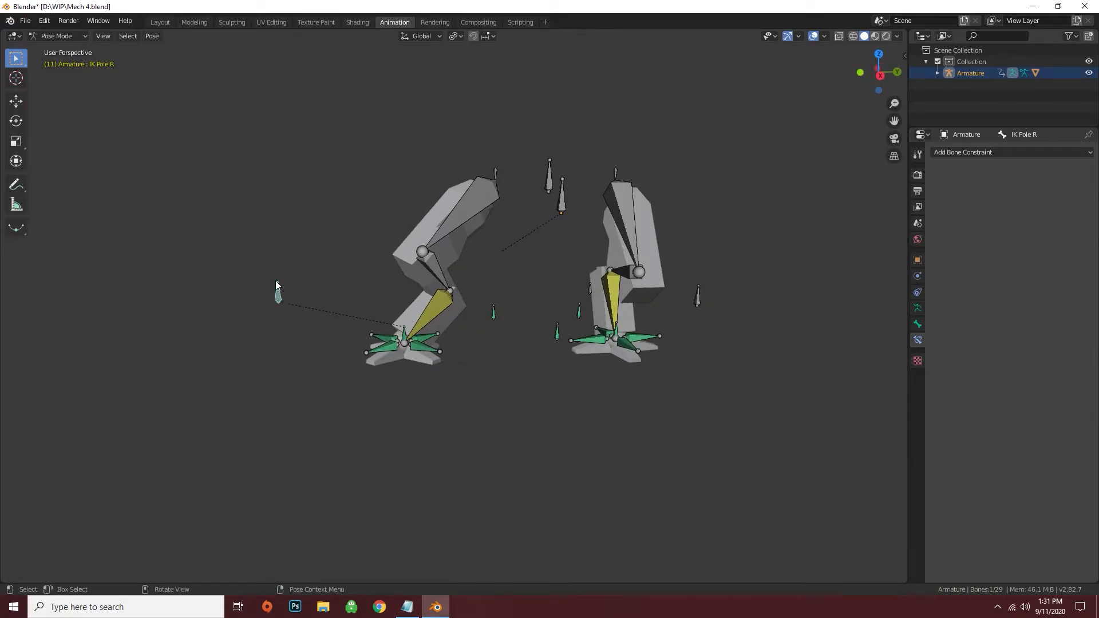
pyautogui.click(446, 299)
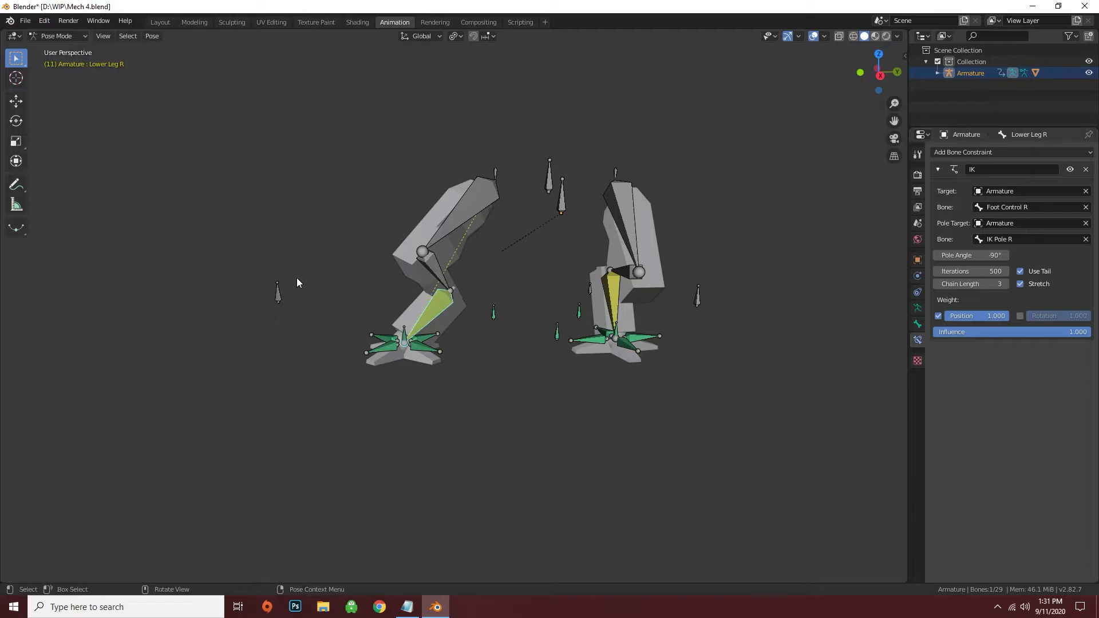
pyautogui.click(274, 293)
pyautogui.moveTo(274, 293); pyautogui.dragTo(390, 296, button='middle')
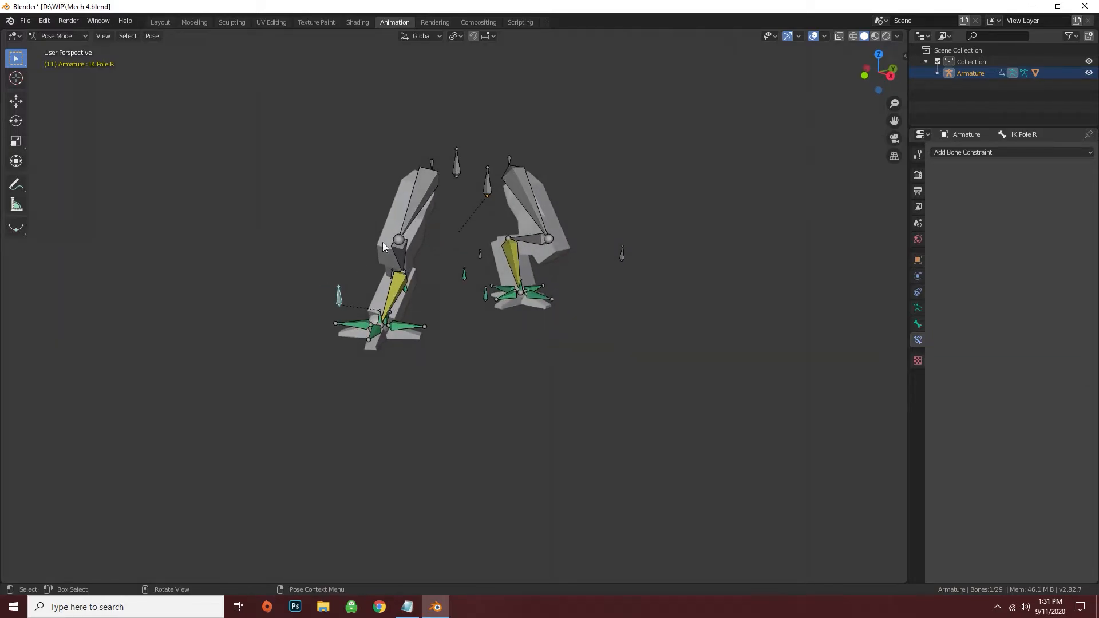
pyautogui.moveTo(388, 356); pyautogui.dragTo(371, 315, button='middle')
# Step: Move the Foot Control R bone freely sideways and back to test how the IK pole and right leg follow it
pyautogui.click(356, 325)
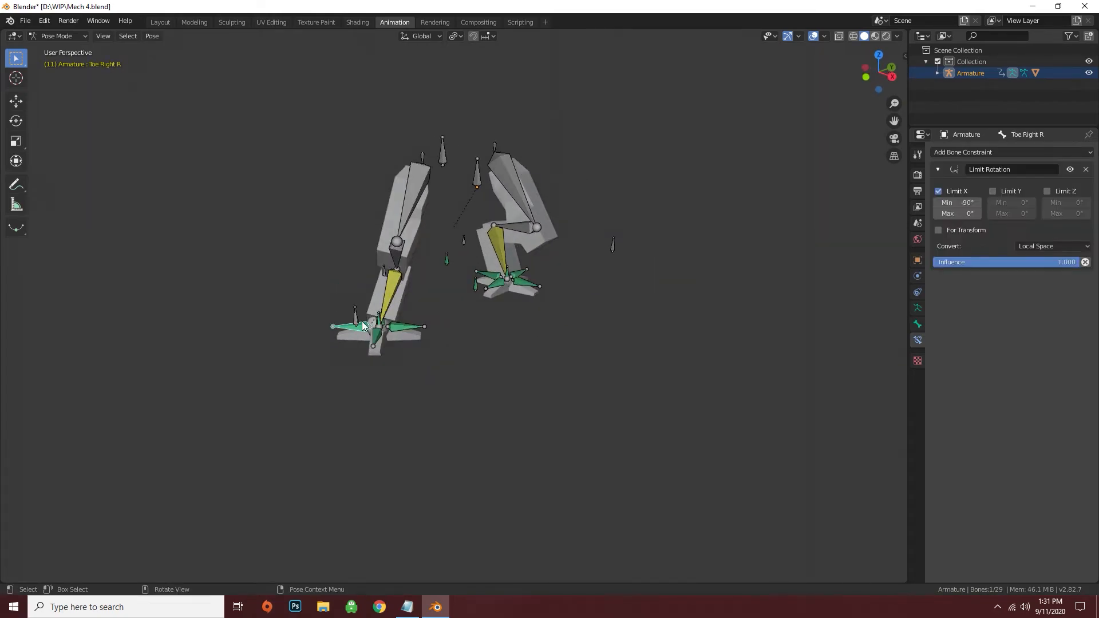
pyautogui.click(369, 327)
pyautogui.click(364, 323)
pyautogui.moveTo(358, 319); pyautogui.dragTo(414, 319, button='middle')
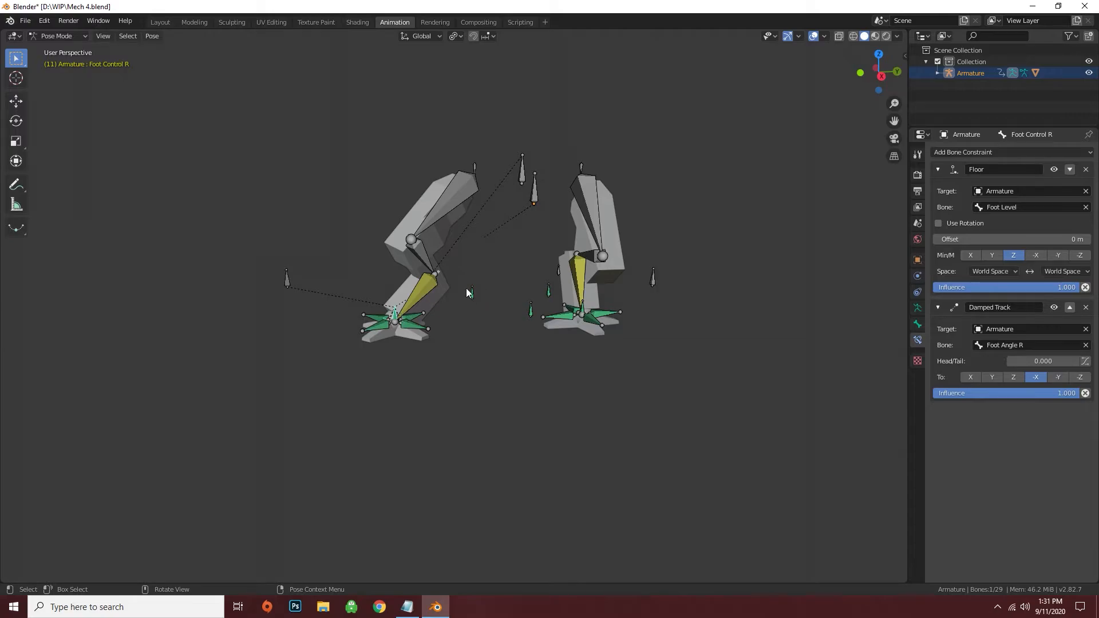
pyautogui.moveTo(473, 299); pyautogui.dragTo(458, 356, button='middle')
pyautogui.scroll(2, 458, 356)
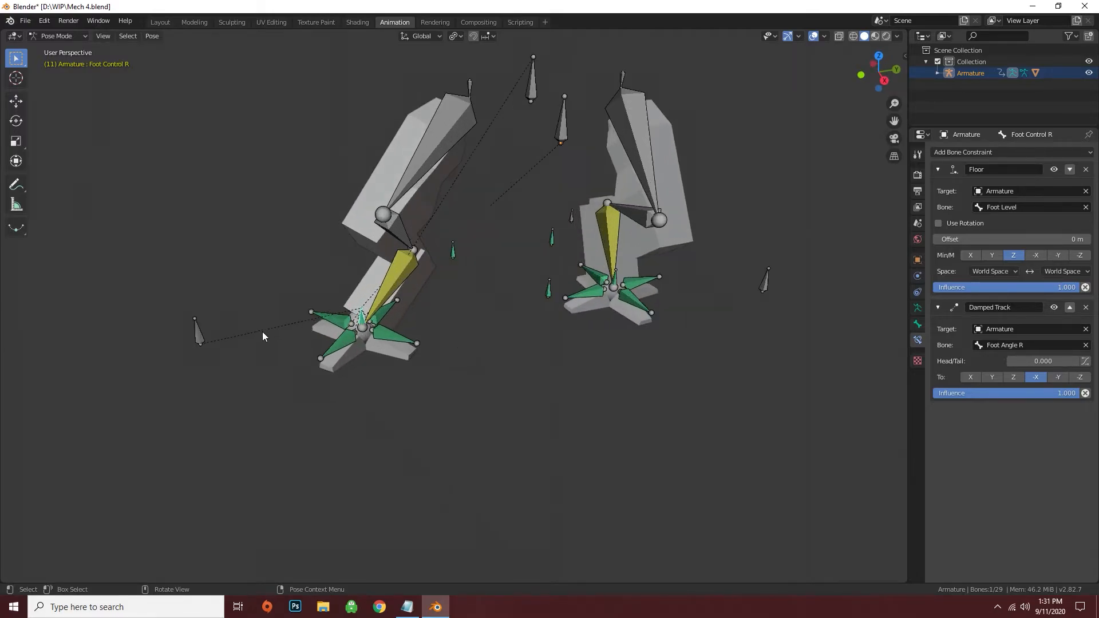
pyautogui.press('g')
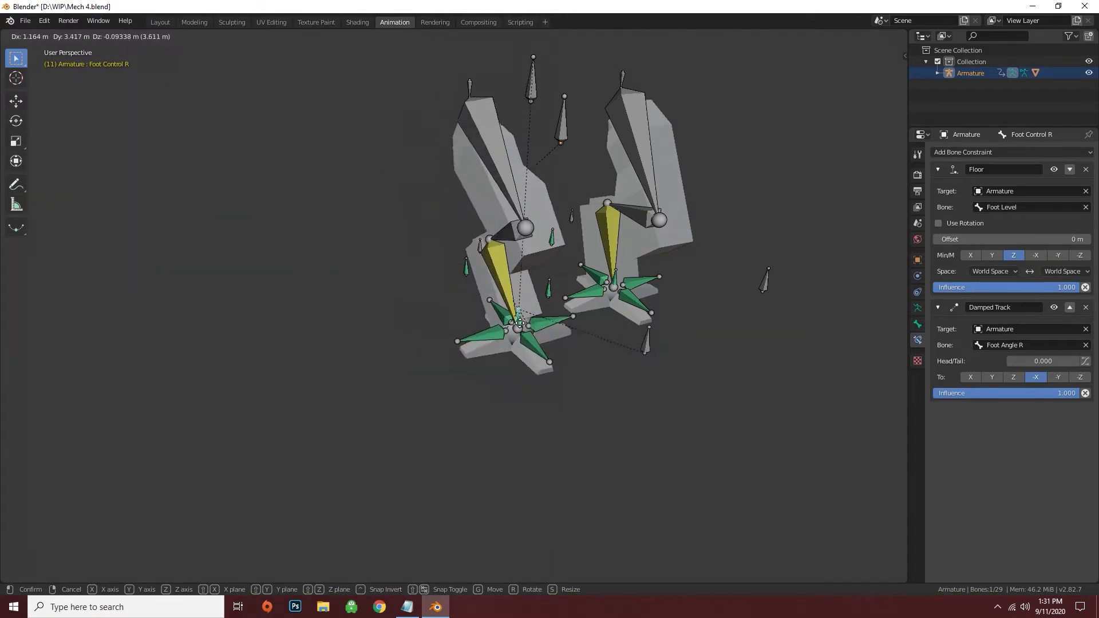
pyautogui.click(380, 335)
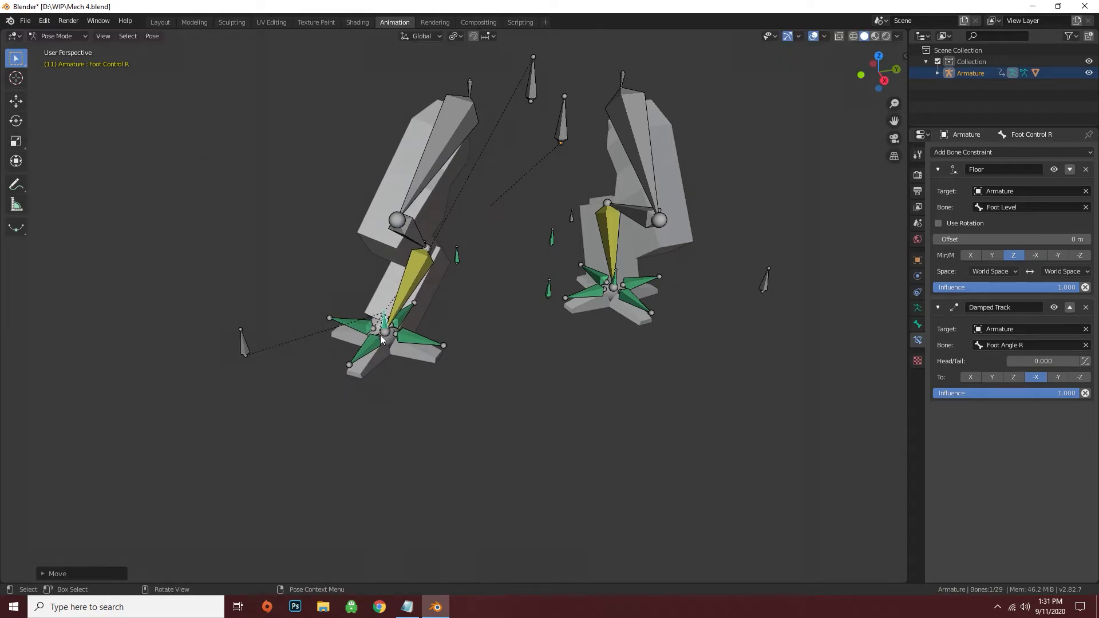
# Step: Clear the location of all bones to return the legs to the rest pose, and deselect everything
pyautogui.press('a')
pyautogui.hotkey('alt', 'g')
pyautogui.click(560, 350)
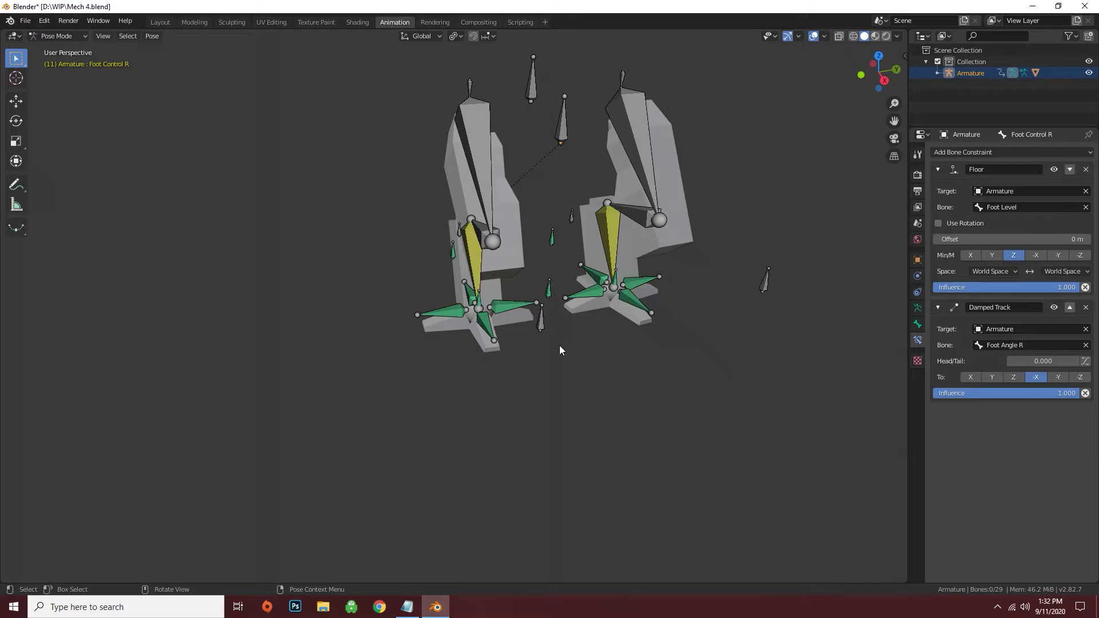
# Step: Raise the Foot Control R bone about 1 m along the global Z axis to test how the right foot's toes react
pyautogui.scroll(5, 559, 345)
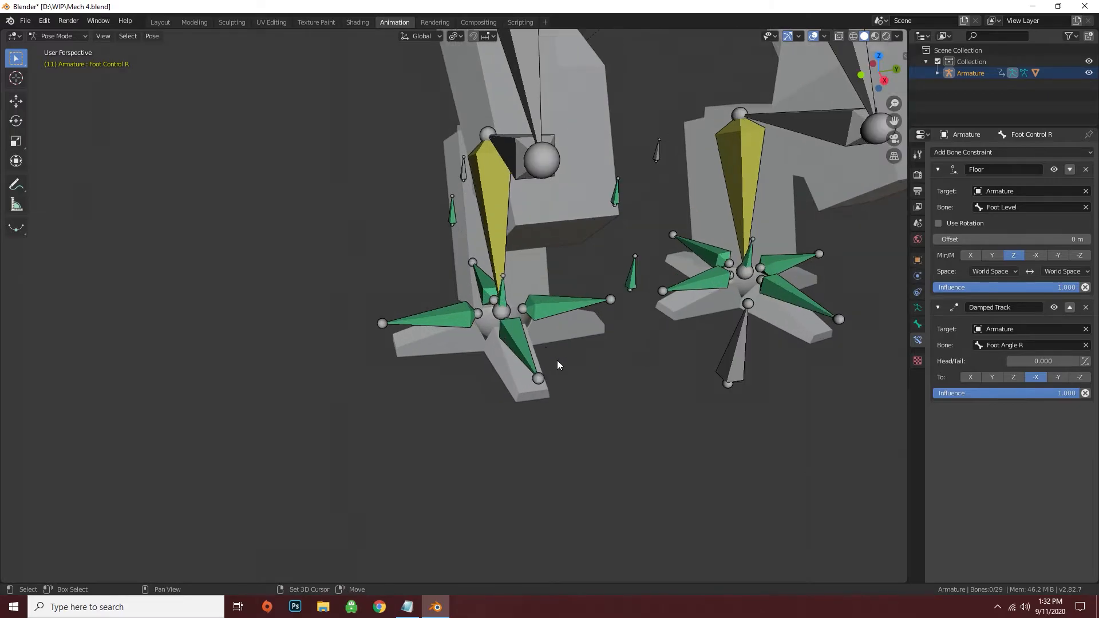
pyautogui.keyDown('shift'); pyautogui.moveTo(500, 351); pyautogui.dragTo(477, 339, button='middle'); pyautogui.keyUp('shift')
pyautogui.moveTo(511, 291); pyautogui.dragTo(500, 321, button='middle')
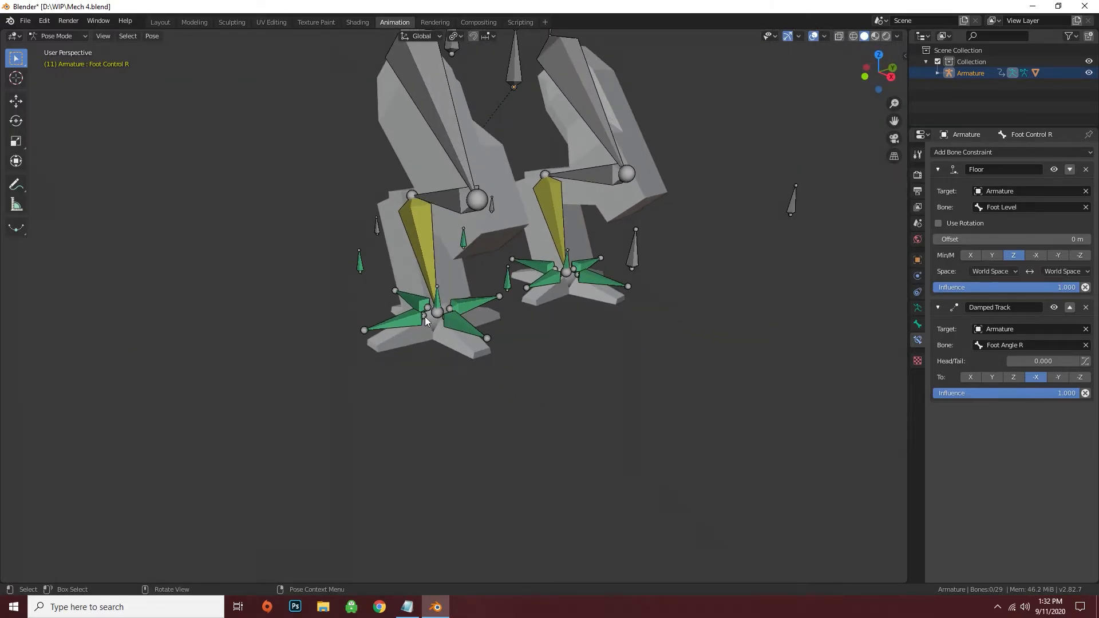
pyautogui.click(438, 302)
pyautogui.press('g')
pyautogui.press('z')
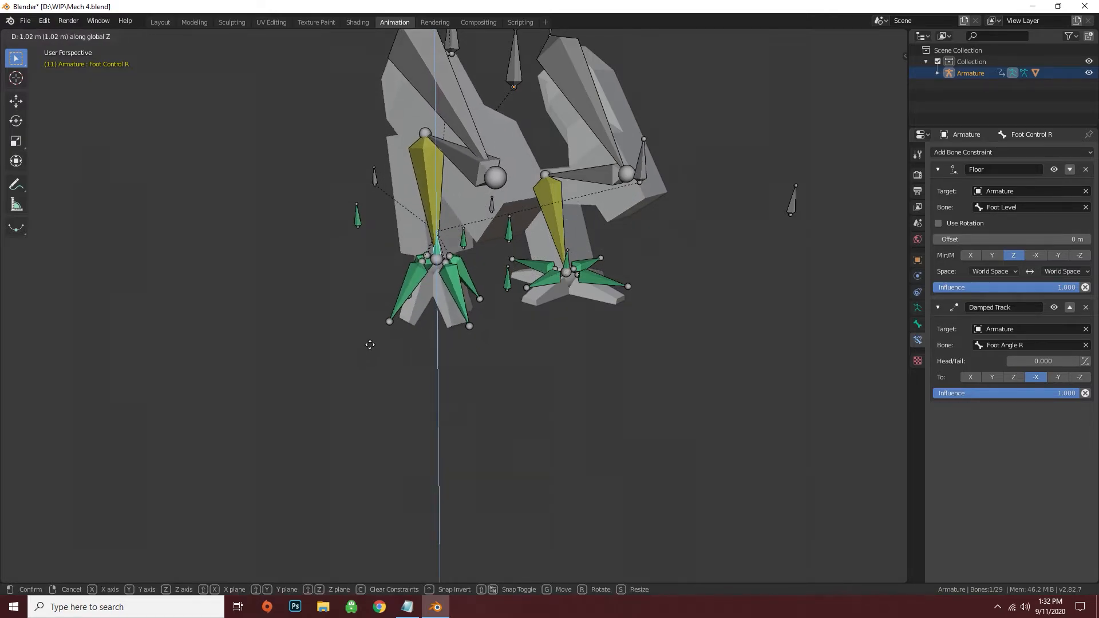
pyautogui.click(382, 326)
# Step: Play back the walk animation to review how the feet and toes move, and stop the playback
pyautogui.moveTo(575, 297); pyautogui.dragTo(548, 308, button='middle')
pyautogui.press('space')
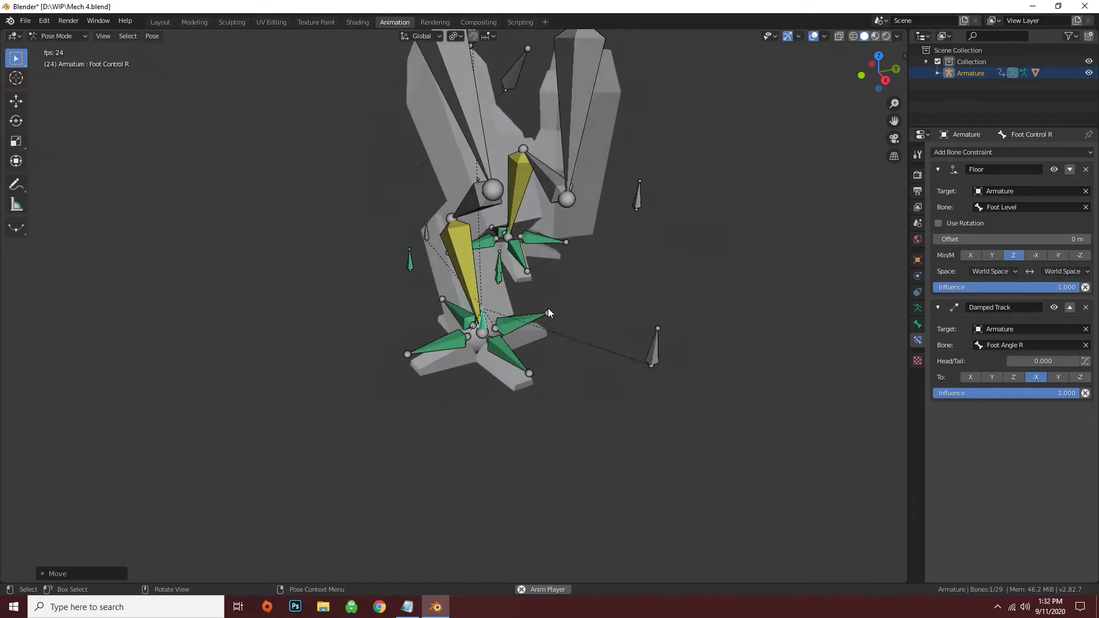
pyautogui.press('Escape')
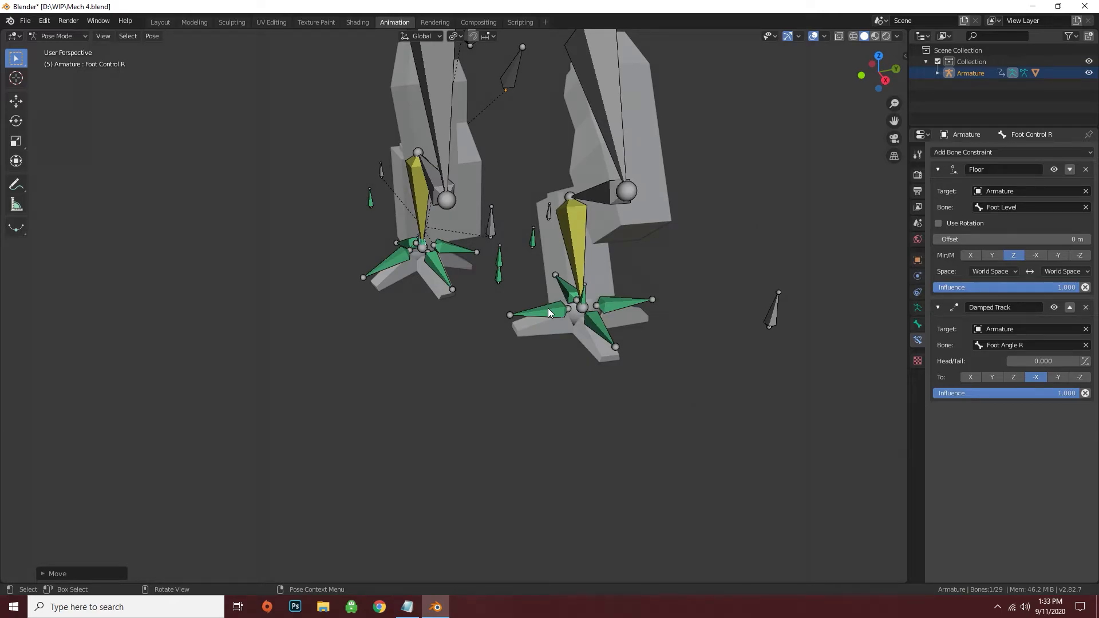
# Step: Clear the rotation and location of all bones to reset the pose, and deselect everything
pyautogui.press('a')
pyautogui.hotkey('alt', 'r')
pyautogui.hotkey('alt', 'g')
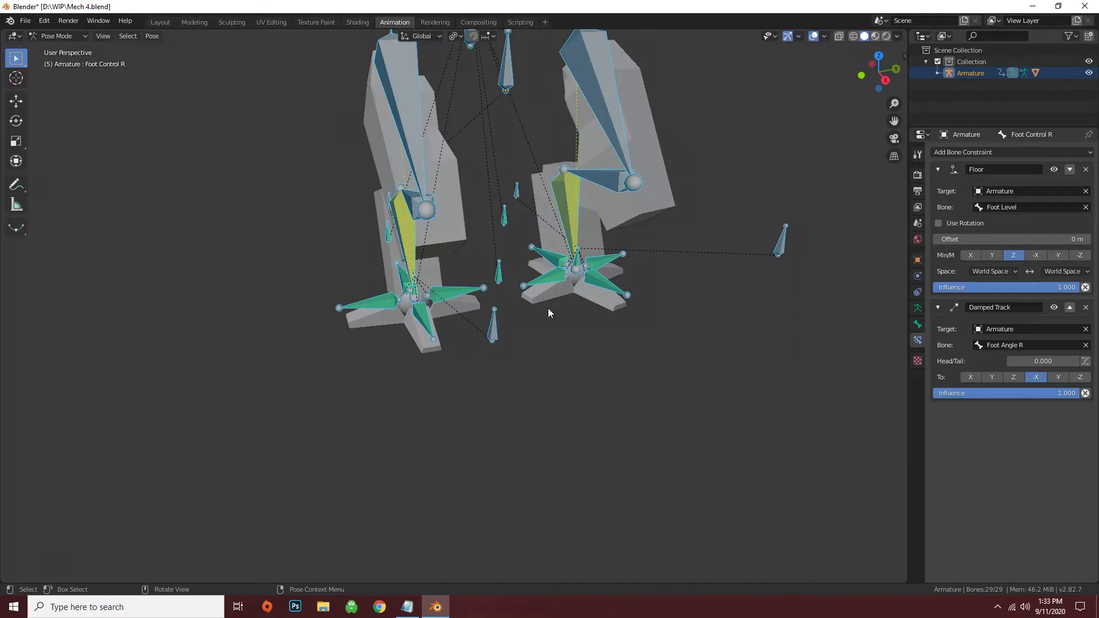
pyautogui.hotkey('alt', 'a')
pyautogui.scroll(2, 577, 376)
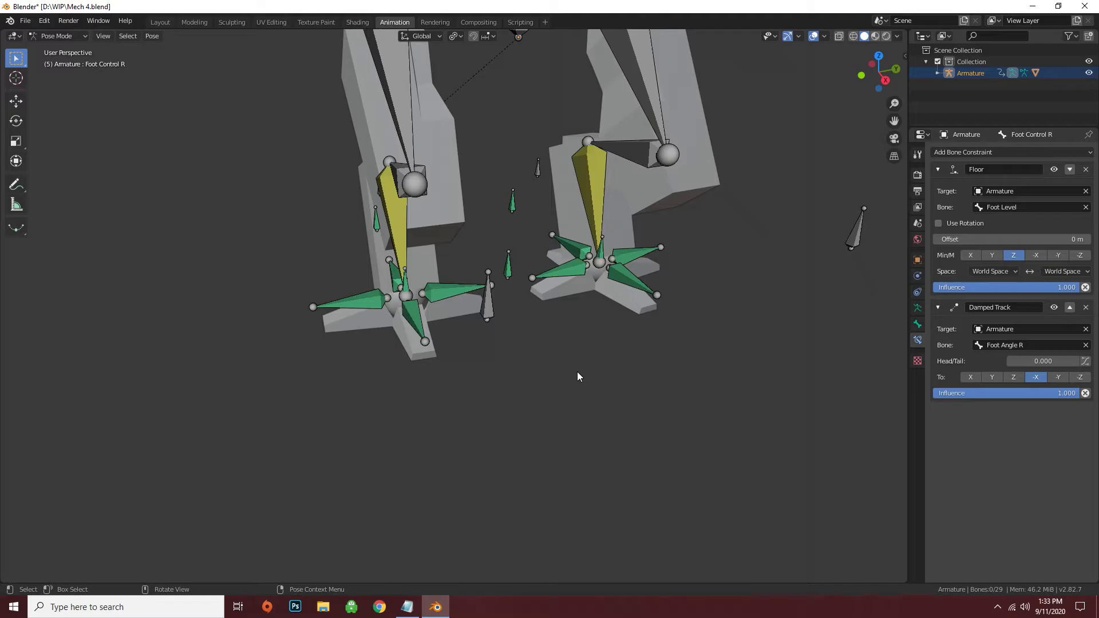
# Step: Display the bone transform values in the viewport and open the options of the Foot Control R bone's Z location
pyautogui.press('n')
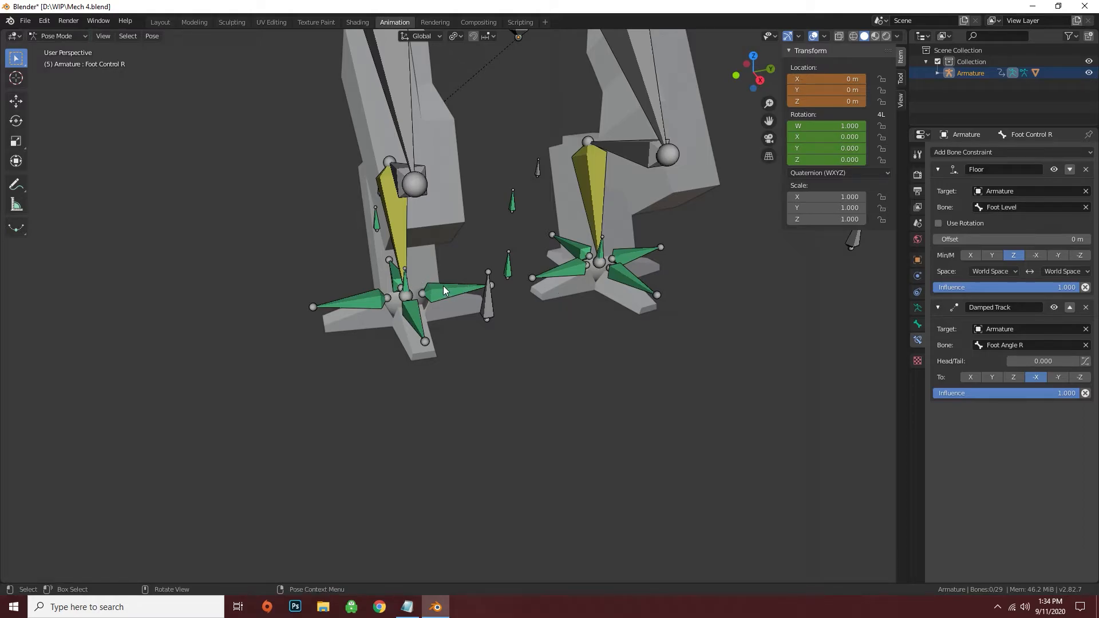
pyautogui.click(405, 286)
pyautogui.rightClick(816, 102)
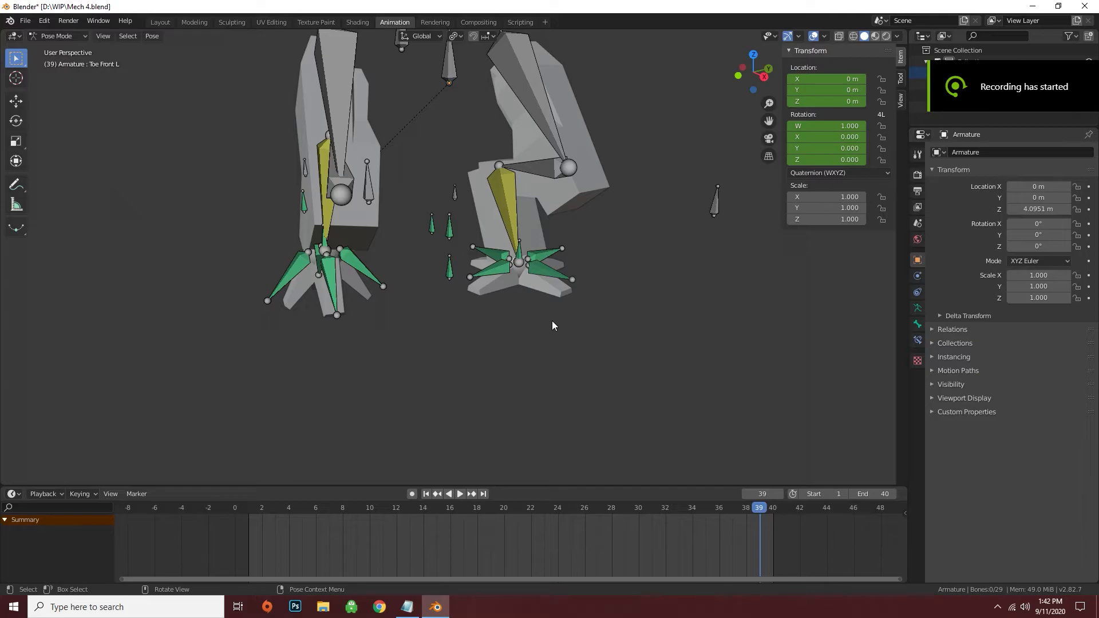
# Step: Inspect the X rotation of Toe Left R, open the Drivers Editor, and select the toe's X Quaternion Rotation driver
pyautogui.click(349, 260)
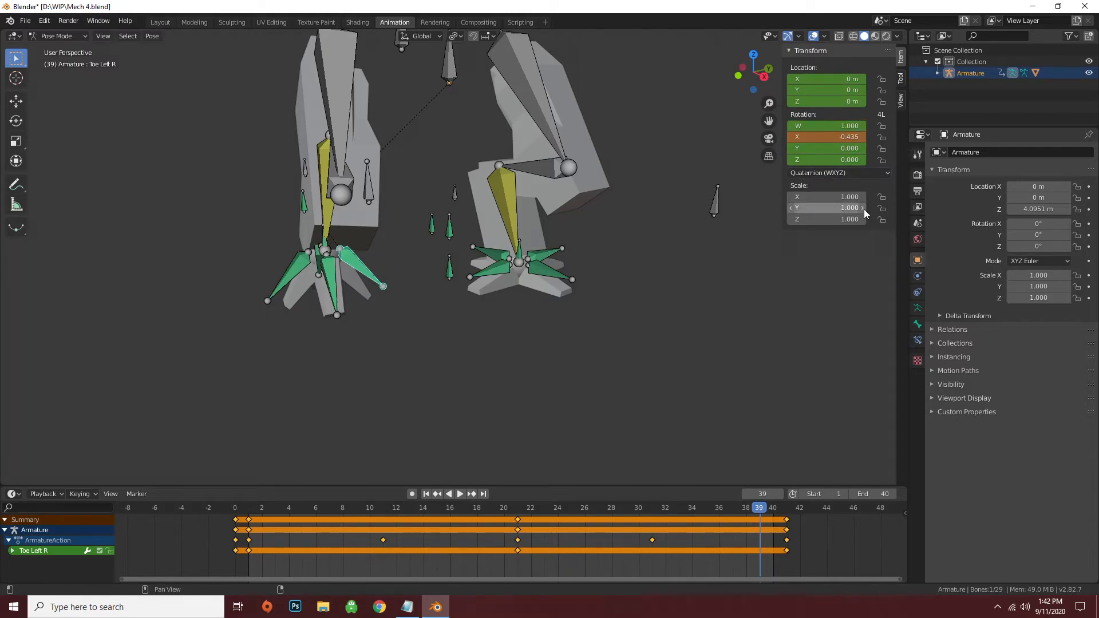
pyautogui.rightClick(820, 136)
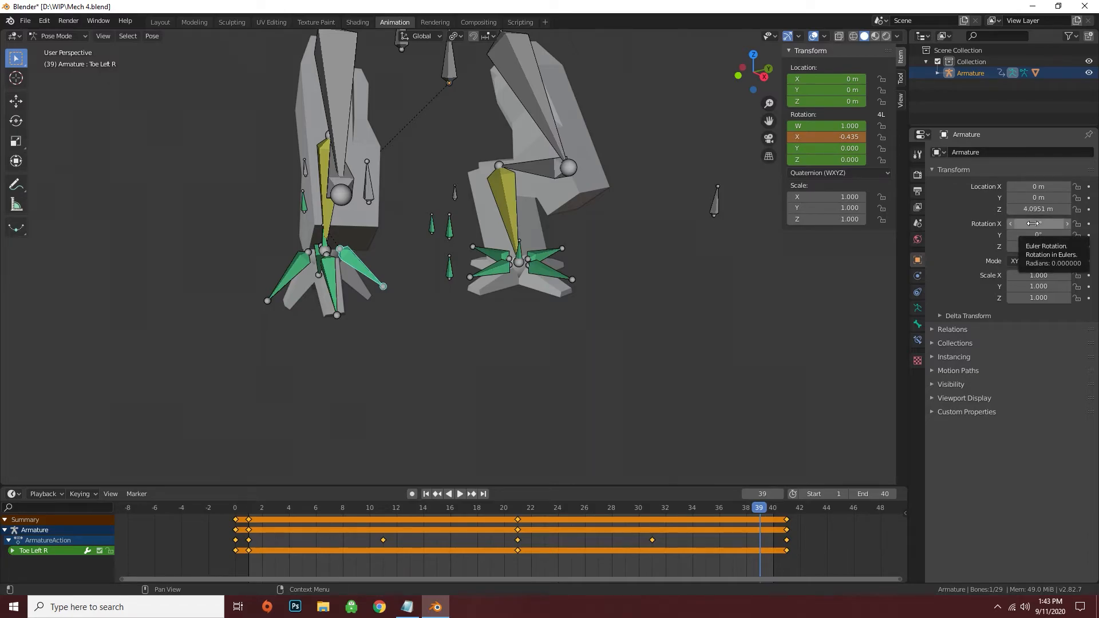
pyautogui.rightClick(1045, 224)
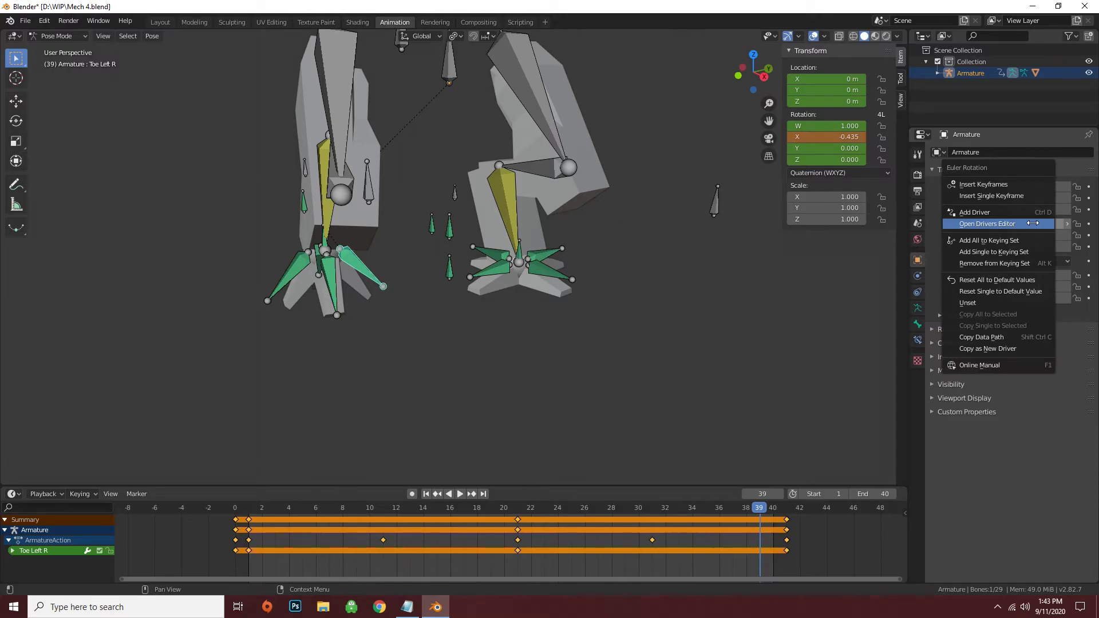
pyautogui.click(982, 225)
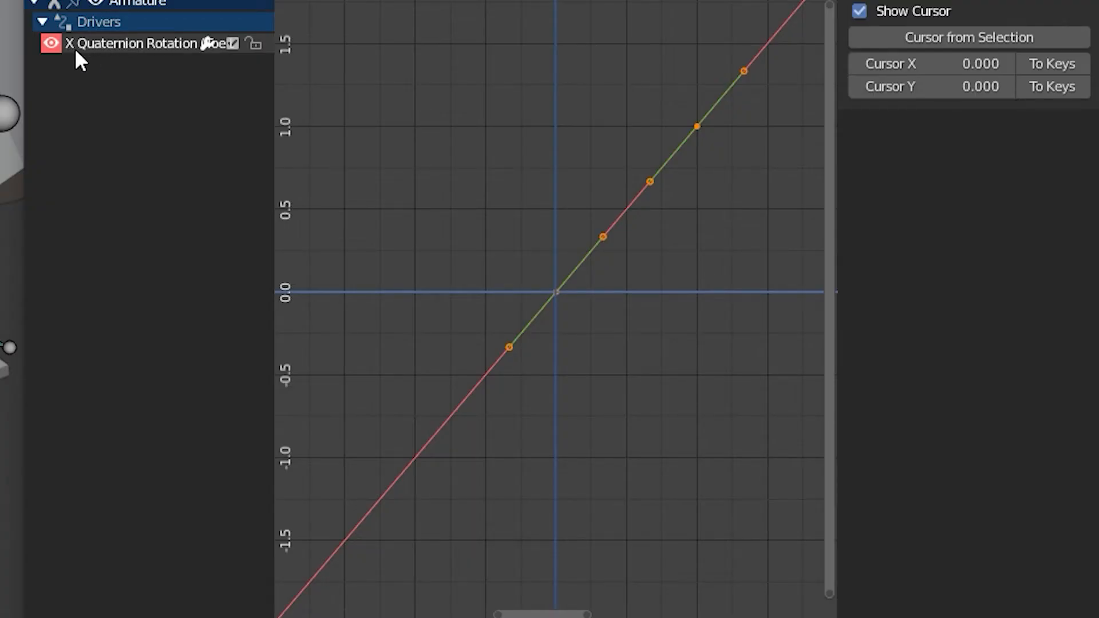
pyautogui.click(137, 42)
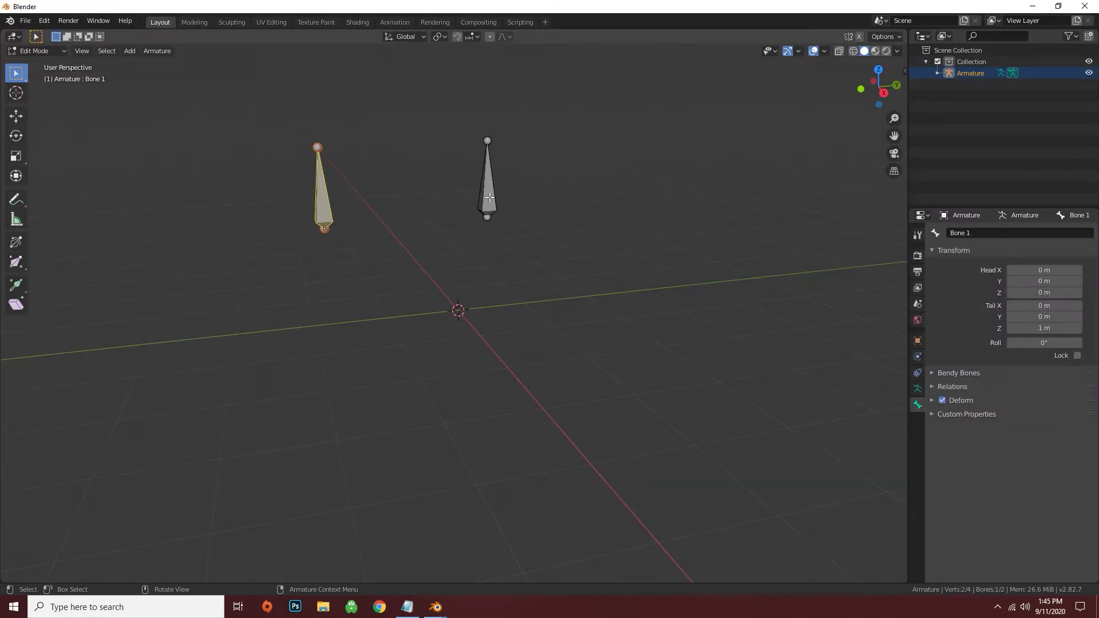
# Step: Inspect Bone 1 and Bone 2 of the example armature in Edit Mode, and display Bone 2's transform values
pyautogui.click(489, 197)
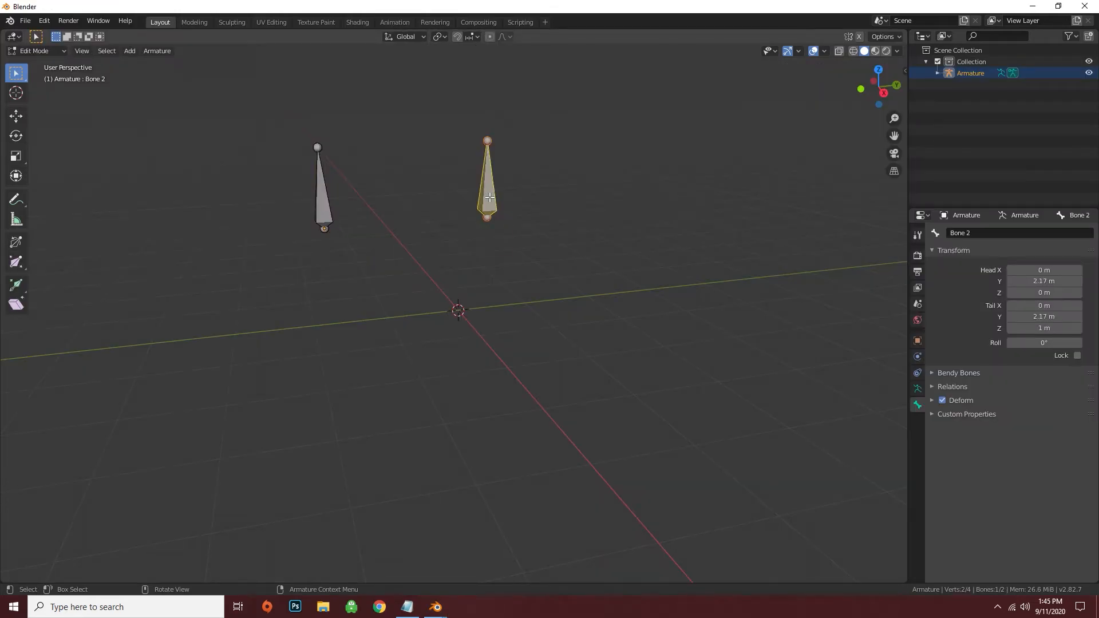
pyautogui.click(320, 207)
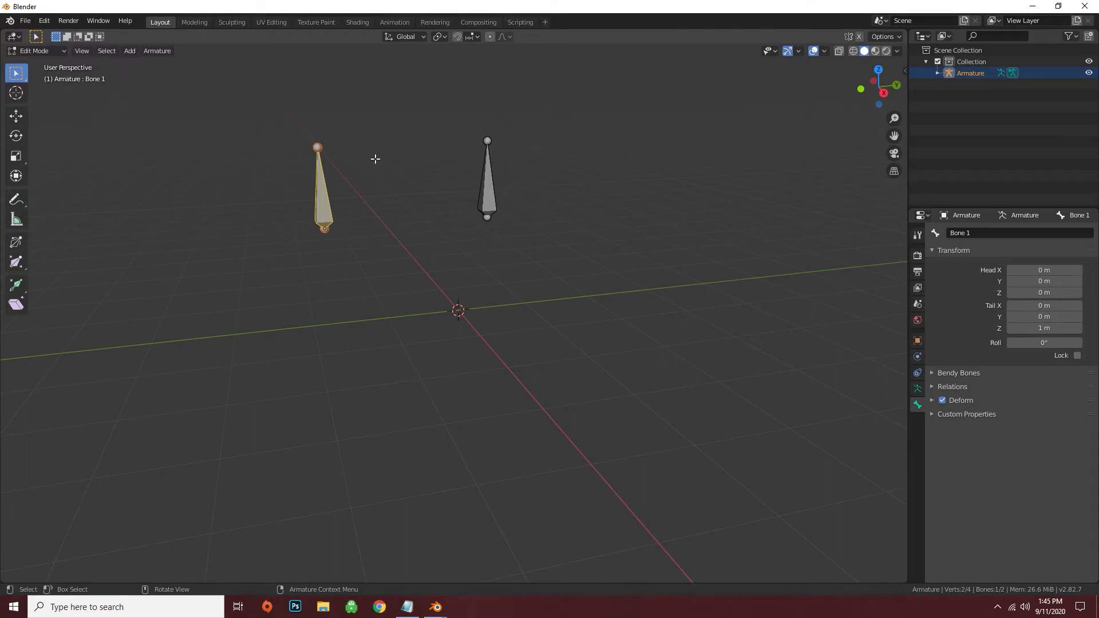
pyautogui.click(487, 183)
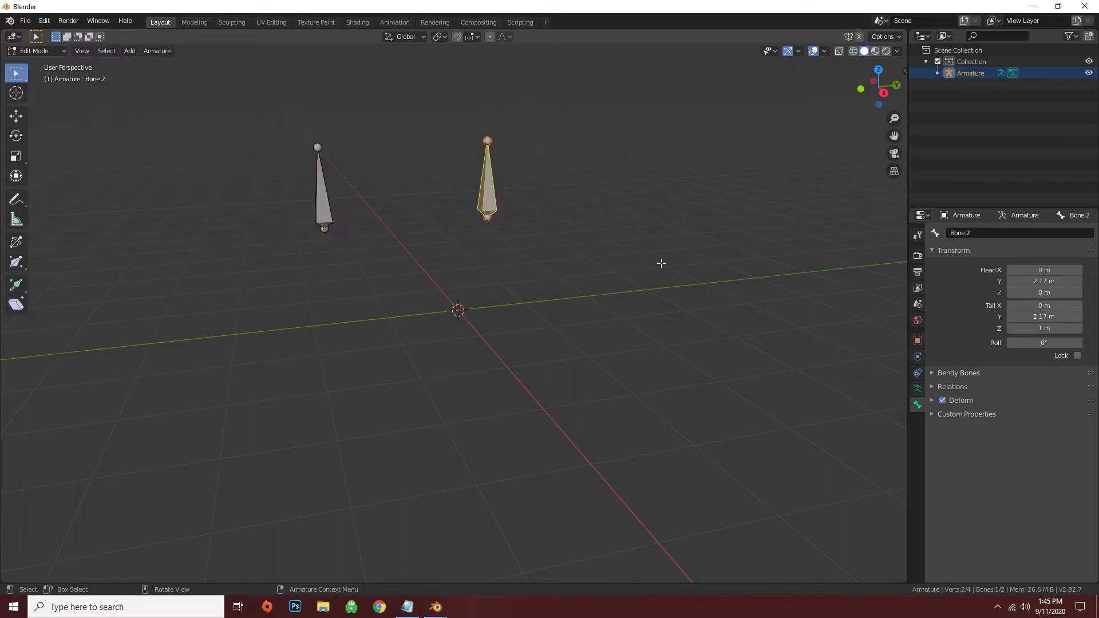
pyautogui.press('n')
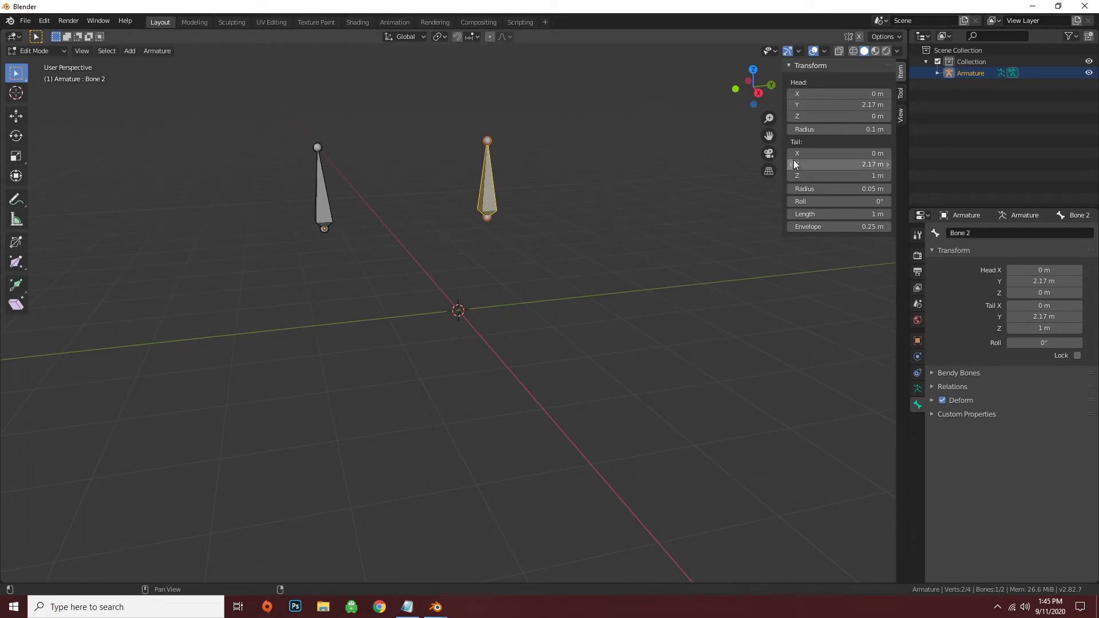
# Step: Switch the example armature from Edit Mode through Object Mode to Pose Mode
pyautogui.click(63, 49)
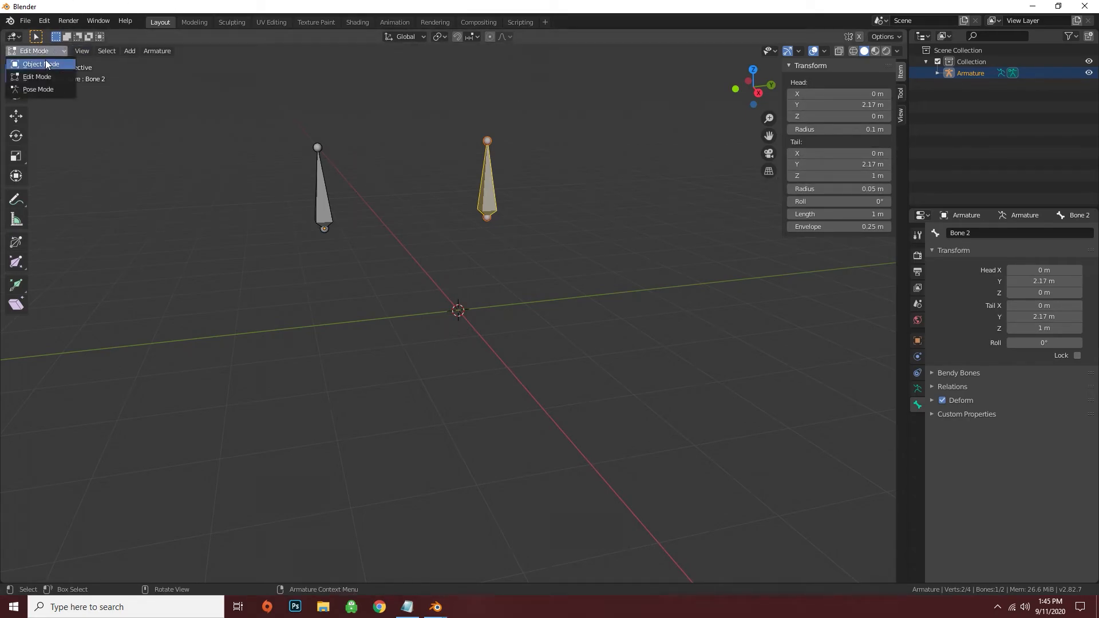
pyautogui.click(44, 62)
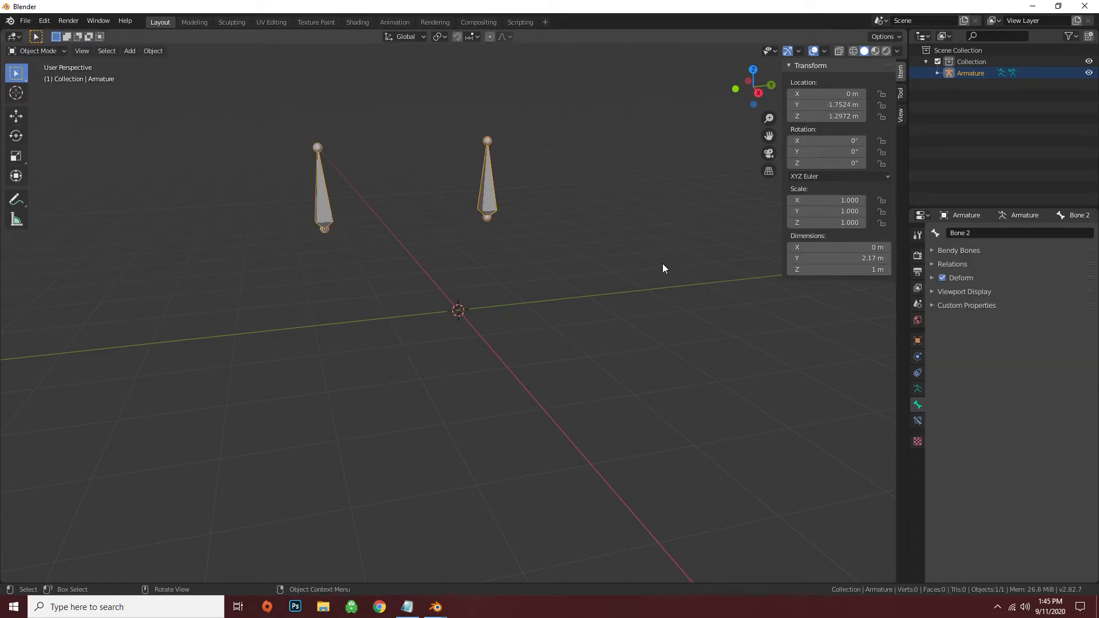
pyautogui.click(32, 50)
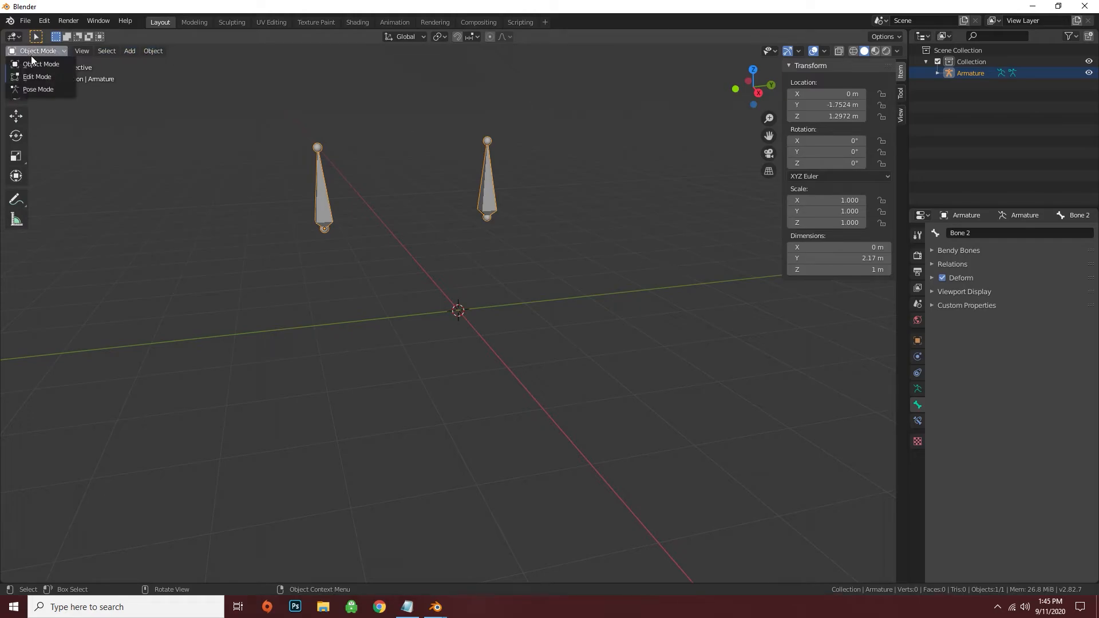
pyautogui.click(33, 87)
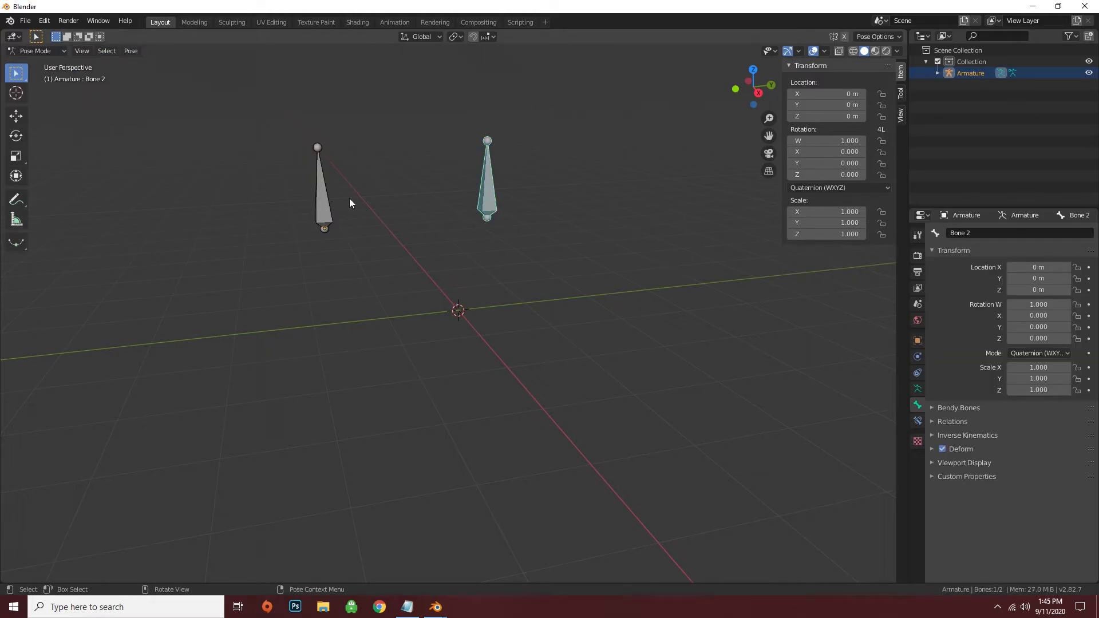
# Step: Compare the pose transform values of Bone 1 and Bone 2, and leave Bone 2 selected
pyautogui.click(326, 217)
pyautogui.click(490, 195)
pyautogui.click(324, 208)
pyautogui.click(485, 195)
pyautogui.moveTo(477, 182); pyautogui.dragTo(412, 269, button='middle')
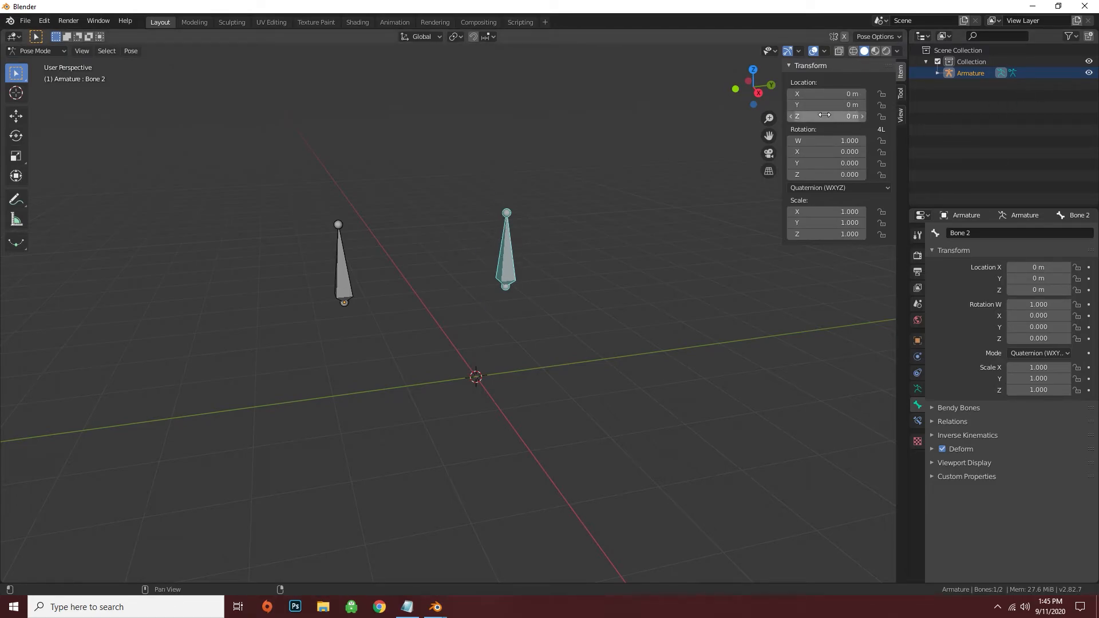
# Step: Add a driver to the Y Location of Bone 2
pyautogui.moveTo(819, 105)
pyautogui.mouseDown()
pyautogui.moveTo(844, 105)
pyautogui.moveTo(820, 108)
pyautogui.mouseUp()
pyautogui.hotkey('ctrl', 'z')
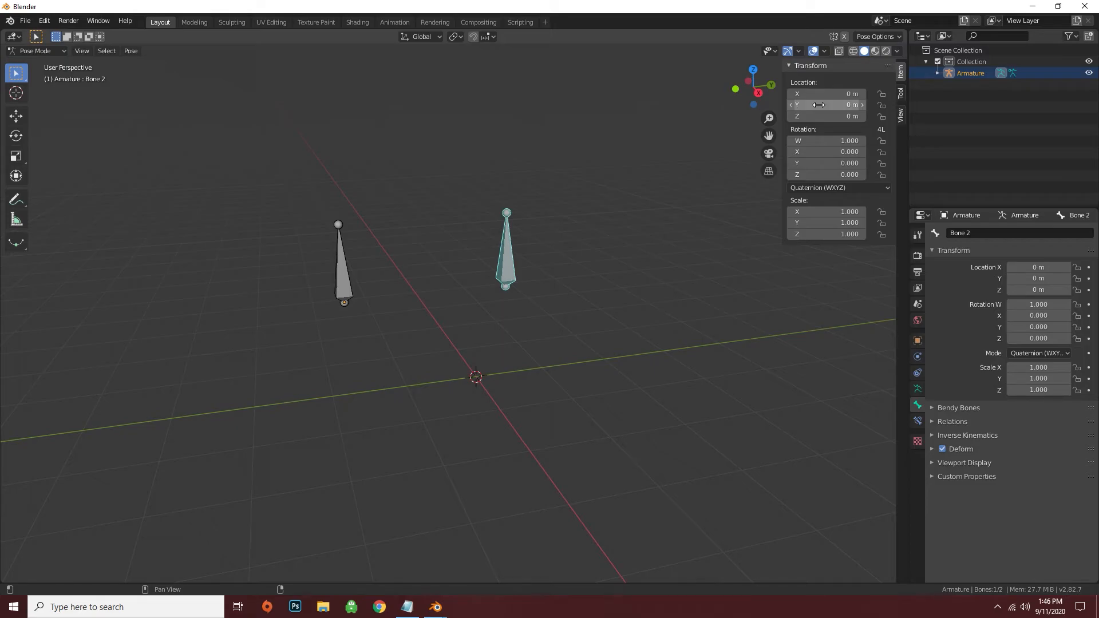
pyautogui.rightClick(818, 105)
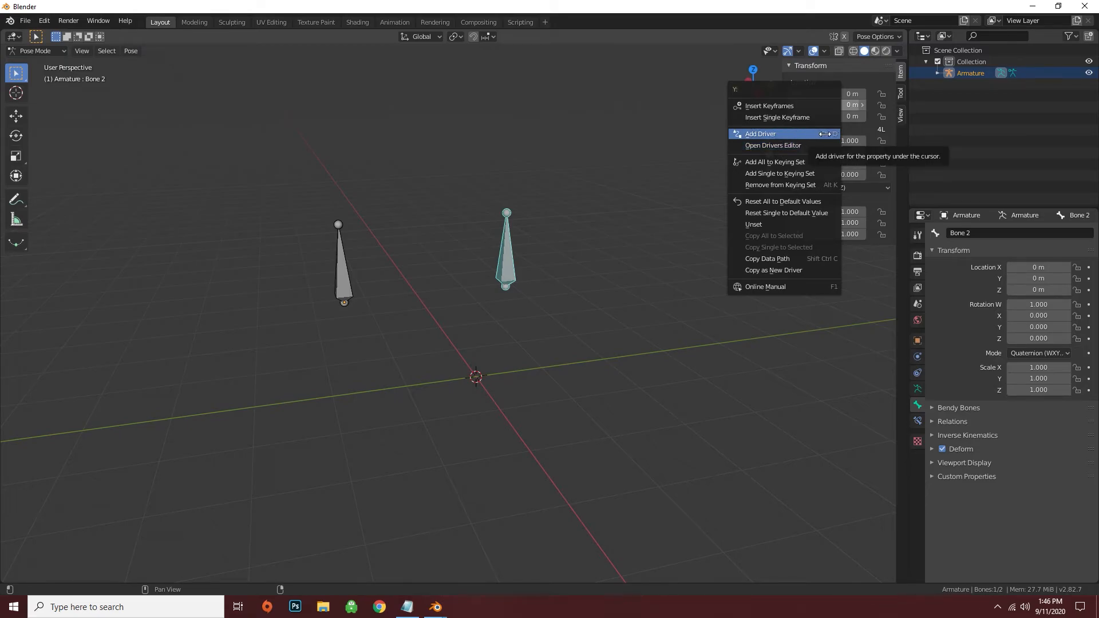
pyautogui.click(768, 134)
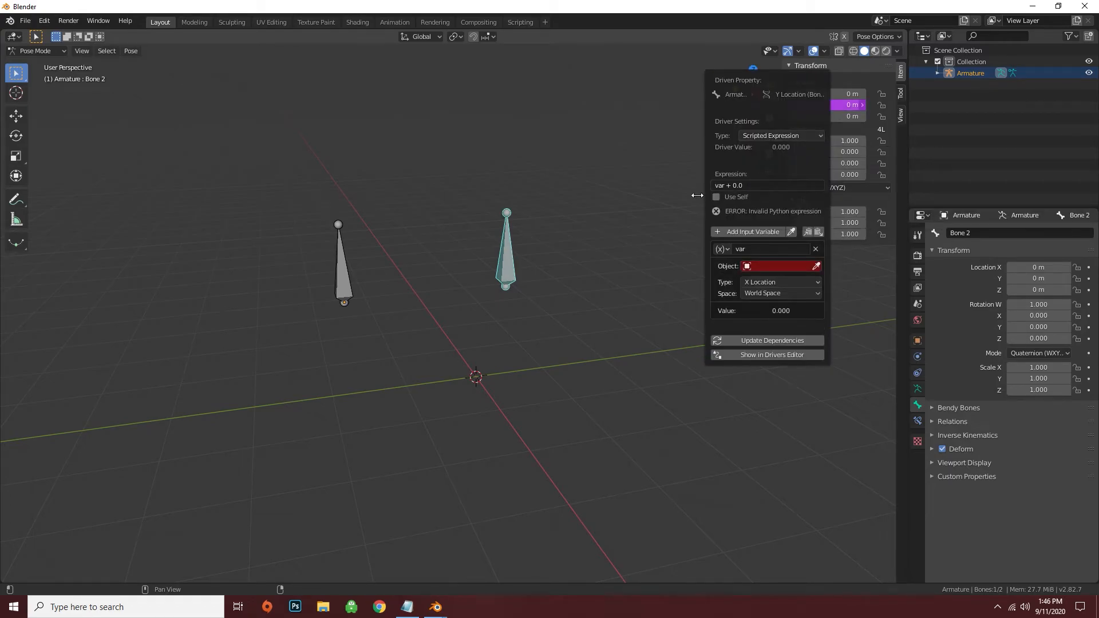
pyautogui.moveTo(763, 202); pyautogui.dragTo(794, 207)
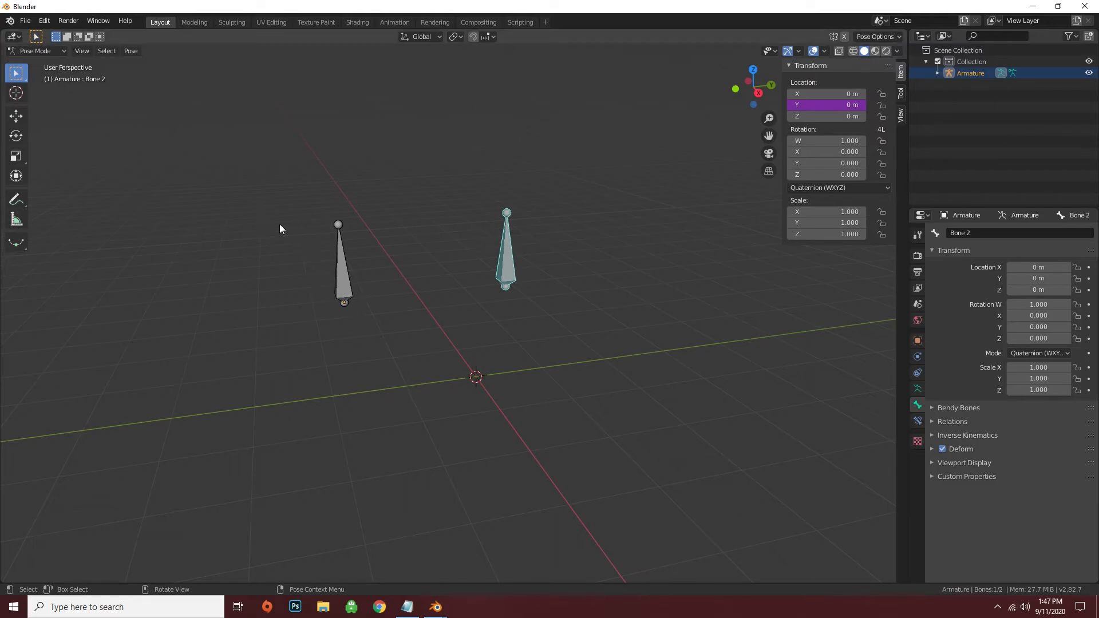
# Step: Edit Bone 2's Y Location driver so its variable targets Bone 1 of the Armature object
pyautogui.rightClick(814, 106)
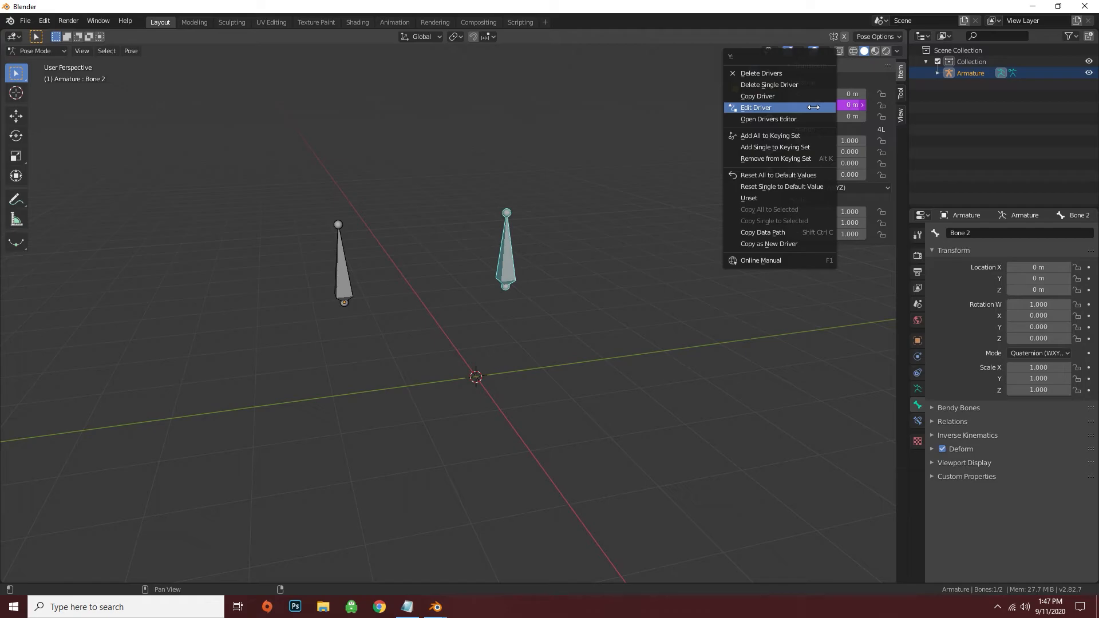
pyautogui.click(814, 107)
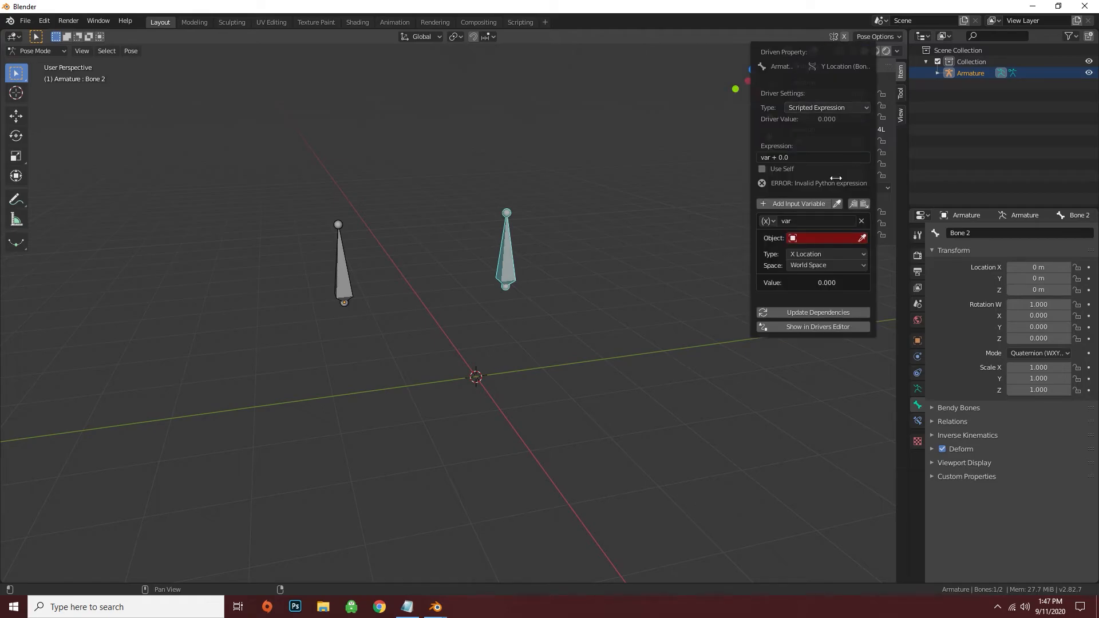
pyautogui.click(823, 238)
pyautogui.click(816, 253)
pyautogui.click(813, 238)
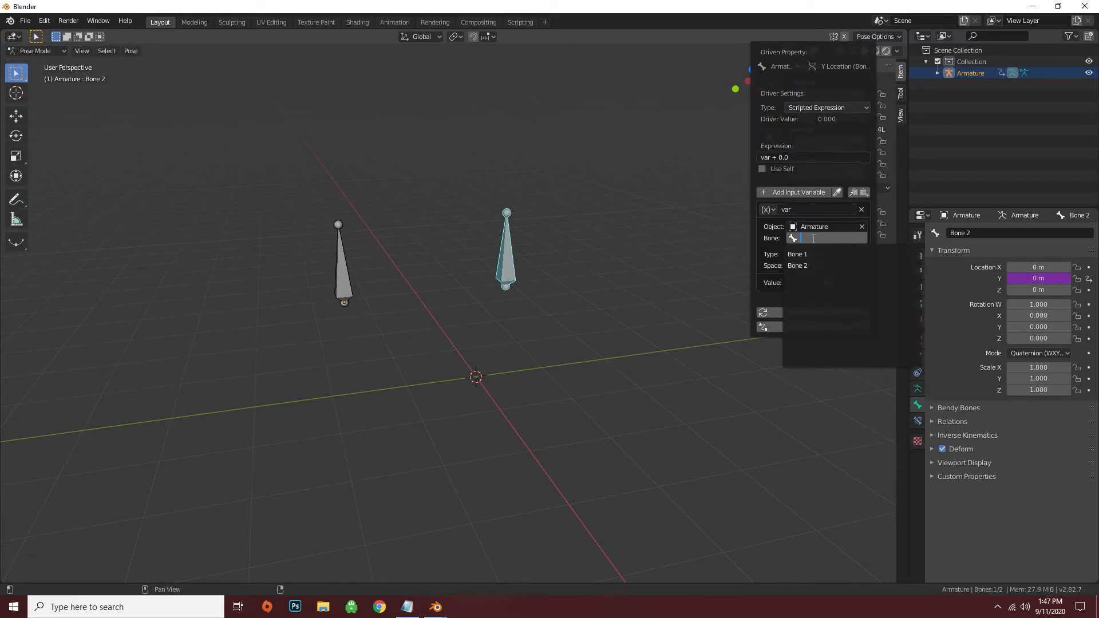
pyautogui.click(814, 254)
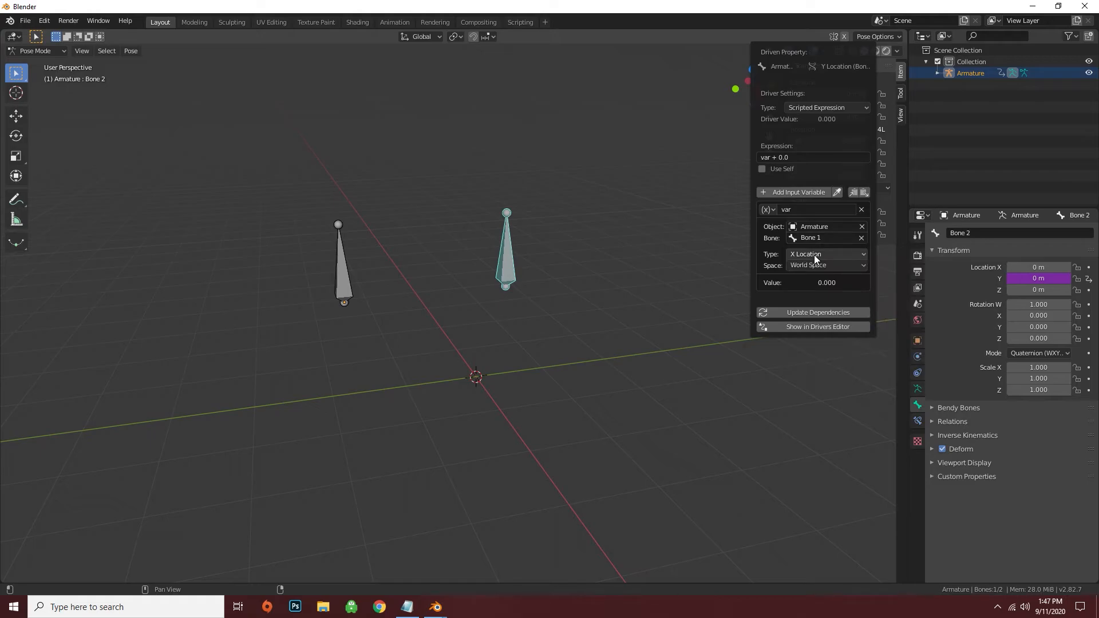
# Step: Keep the driver variable's type as X Location and set its space to Local Space
pyautogui.click(814, 256)
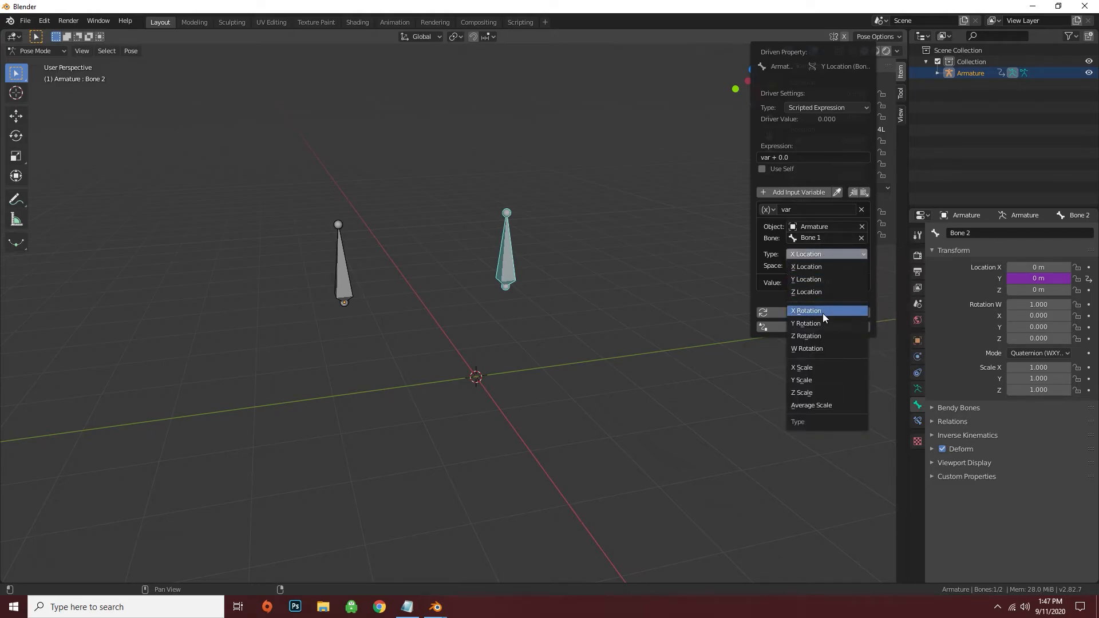
pyautogui.click(809, 260)
pyautogui.click(810, 266)
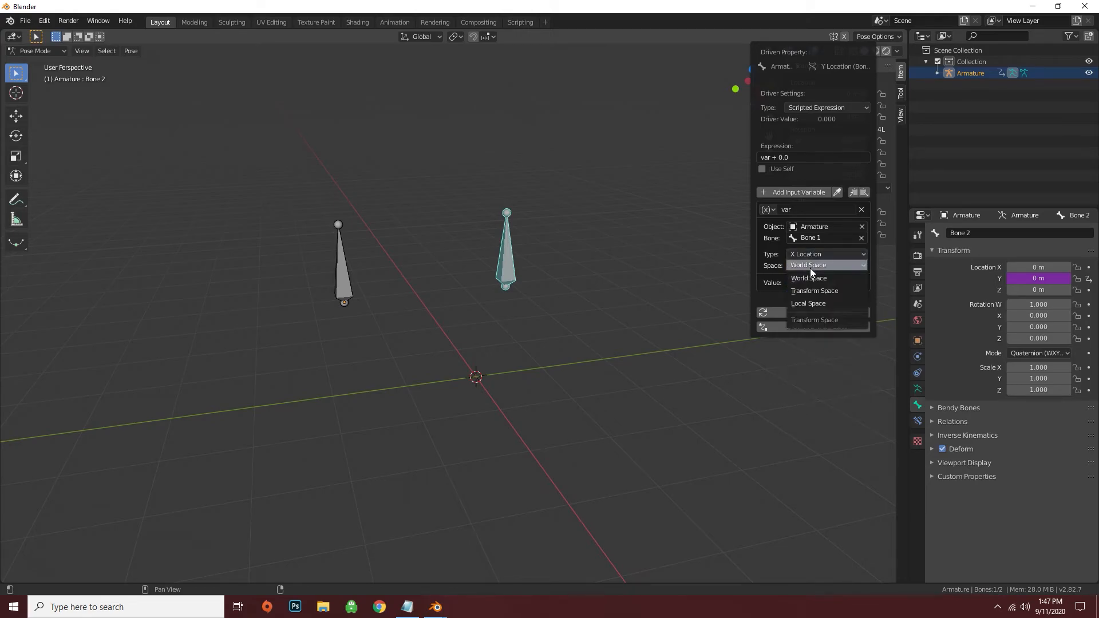
pyautogui.click(807, 298)
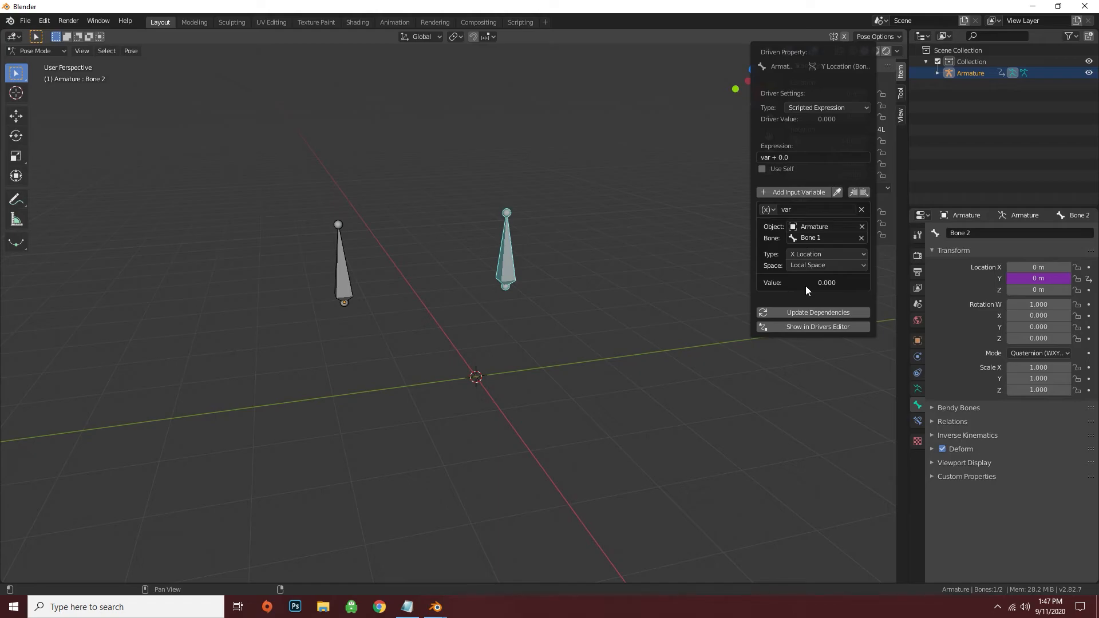
# Step: Test the driver by moving Bone 1 about -0.2 m along the global X axis
pyautogui.click(339, 287)
pyautogui.moveTo(339, 287); pyautogui.dragTo(485, 361, button='middle')
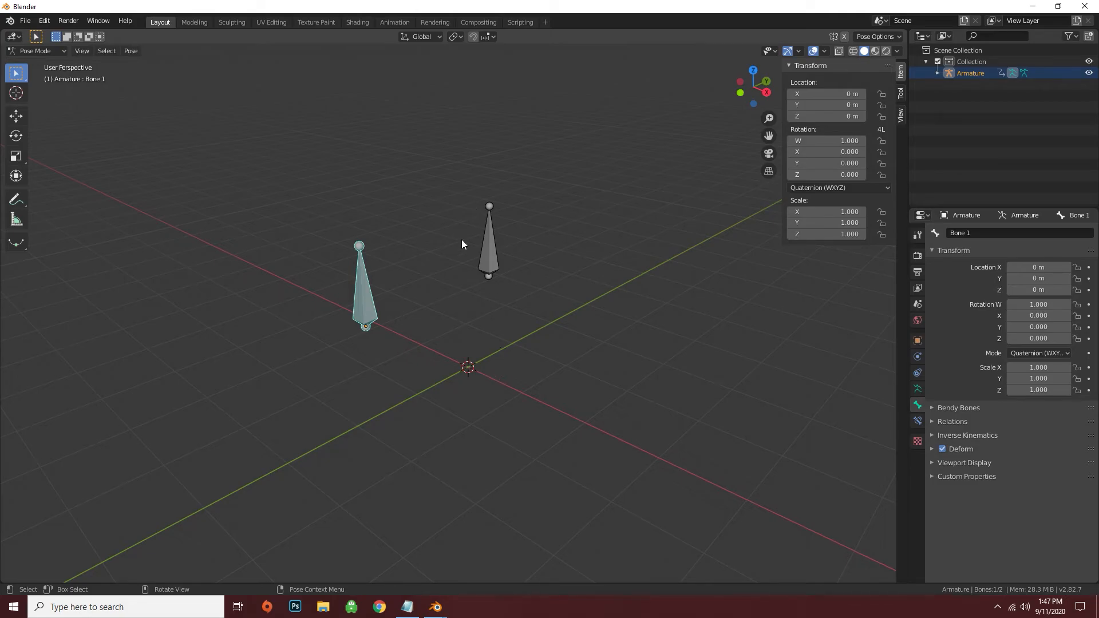
pyautogui.press('g')
pyautogui.press('x')
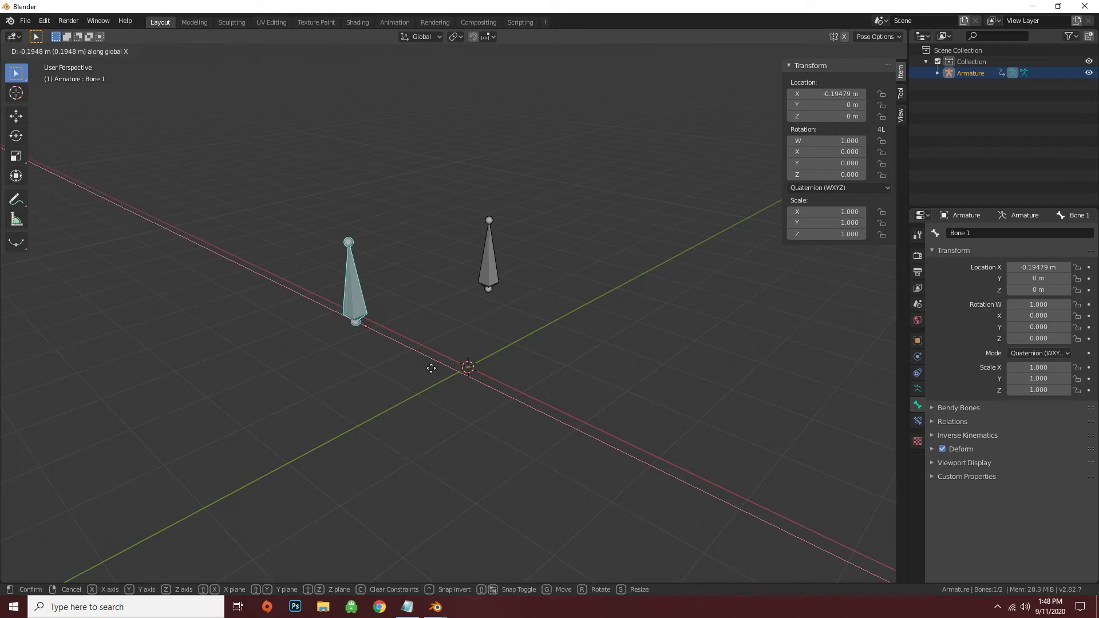
pyautogui.click(431, 370)
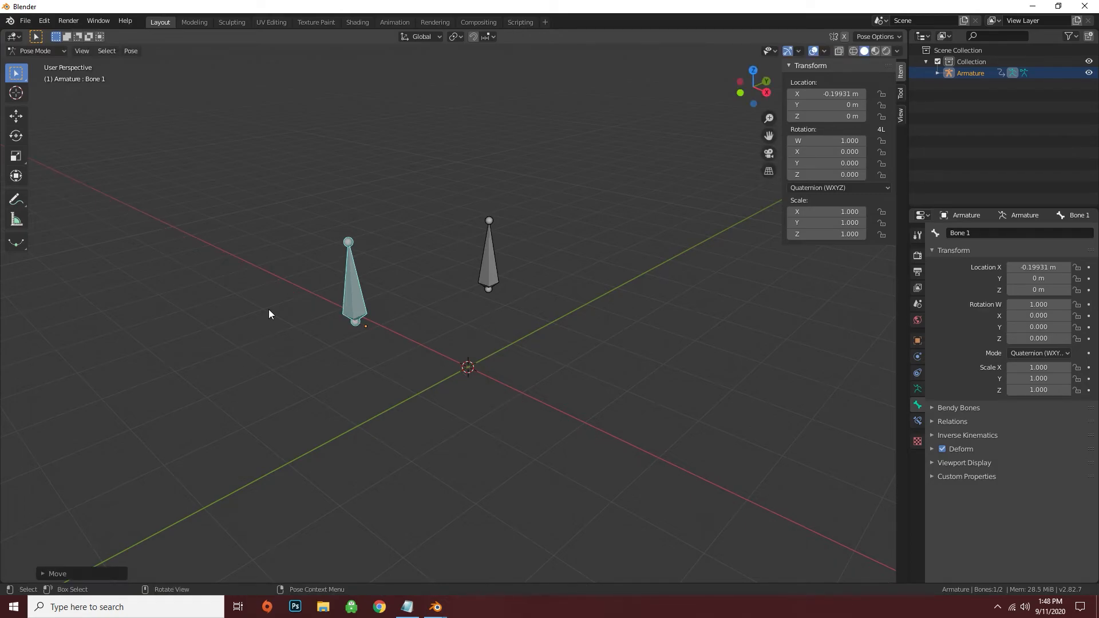
# Step: Switch to the Mech 4.blend window and bring up its Drivers Editor to examine the toe driver's expression and distance variable
pyautogui.moveTo(435, 606)
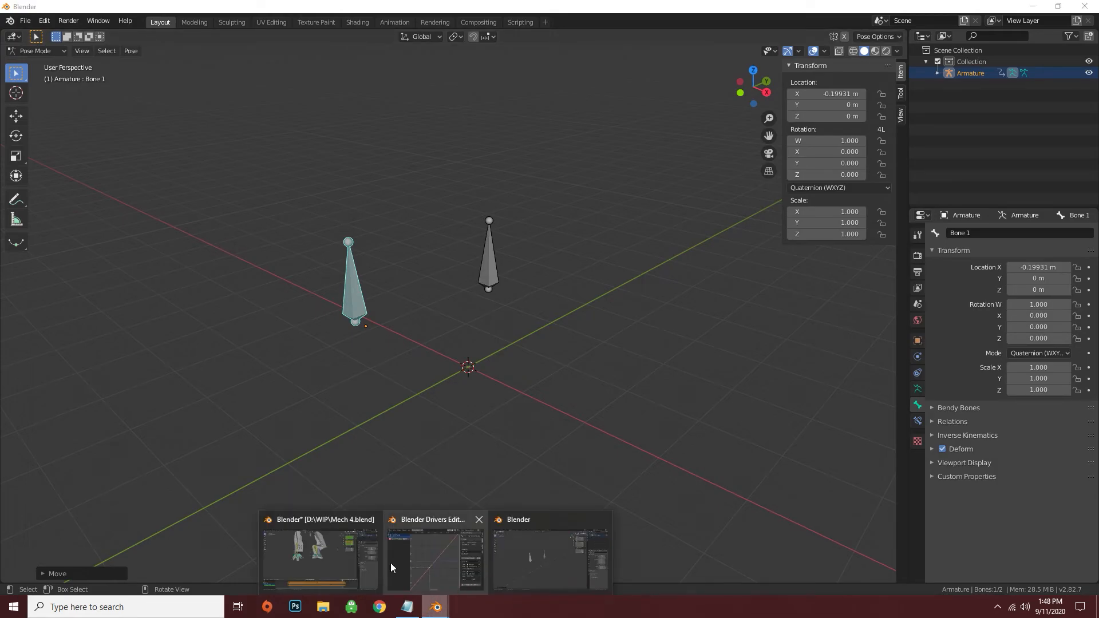
pyautogui.click(353, 562)
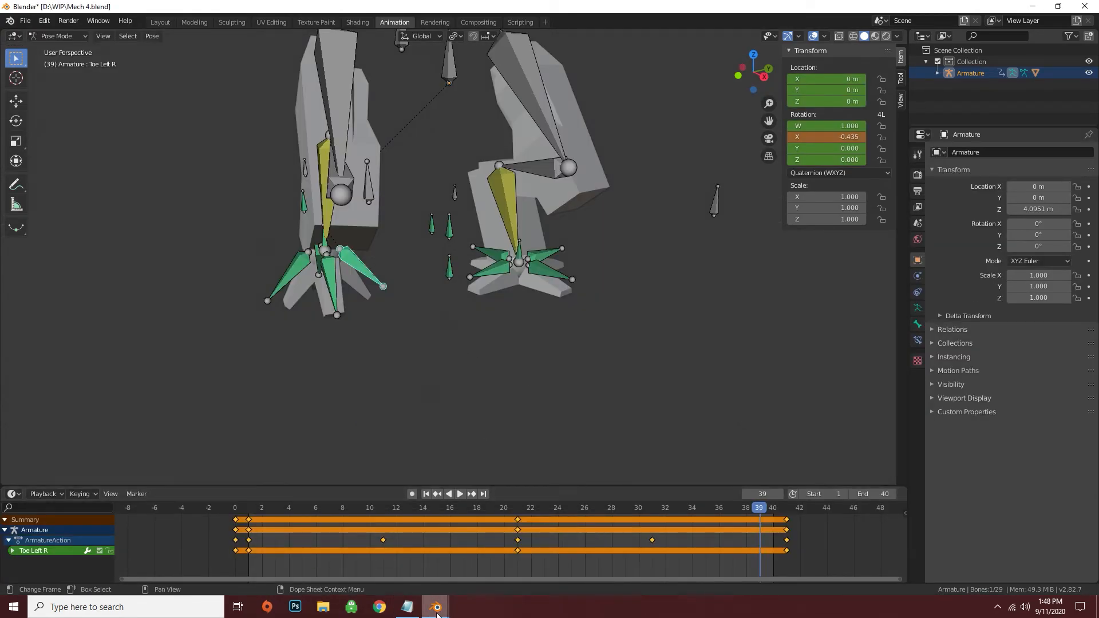
pyautogui.moveTo(436, 607)
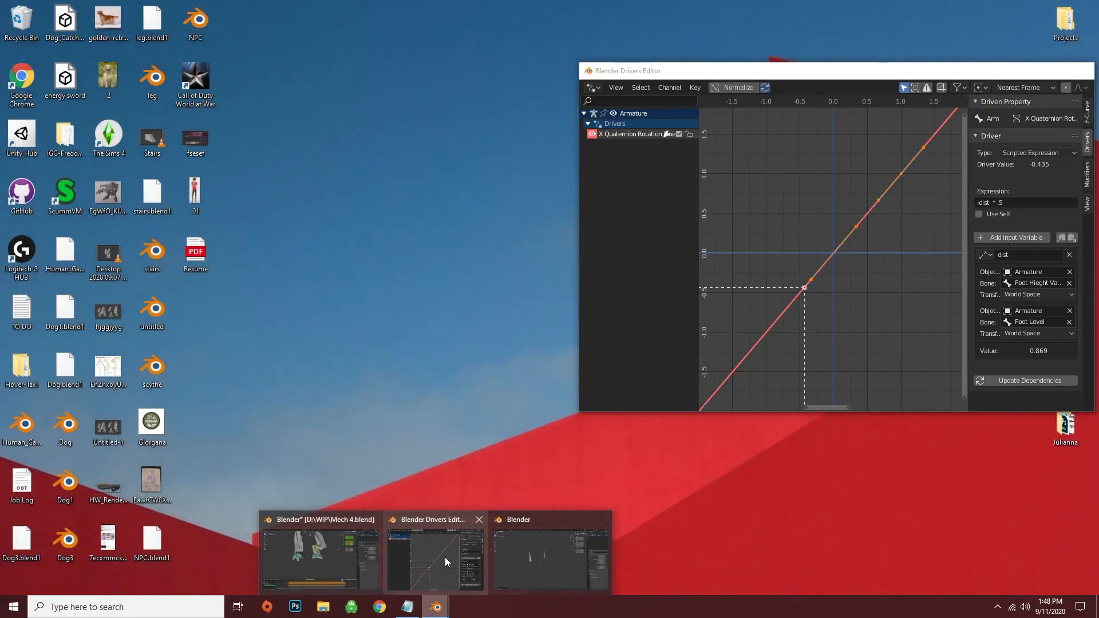
pyautogui.click(444, 558)
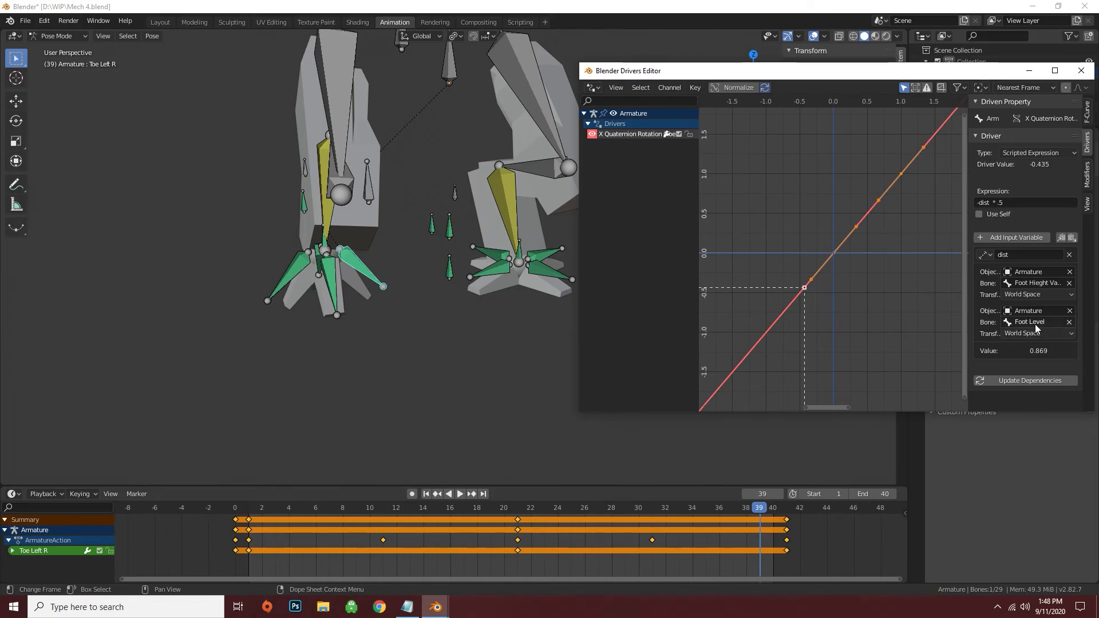
# Step: Examine the Foot Level bone and the foot height bone above it that the toe driver's distance variable references
pyautogui.click(450, 269)
pyautogui.click(449, 269)
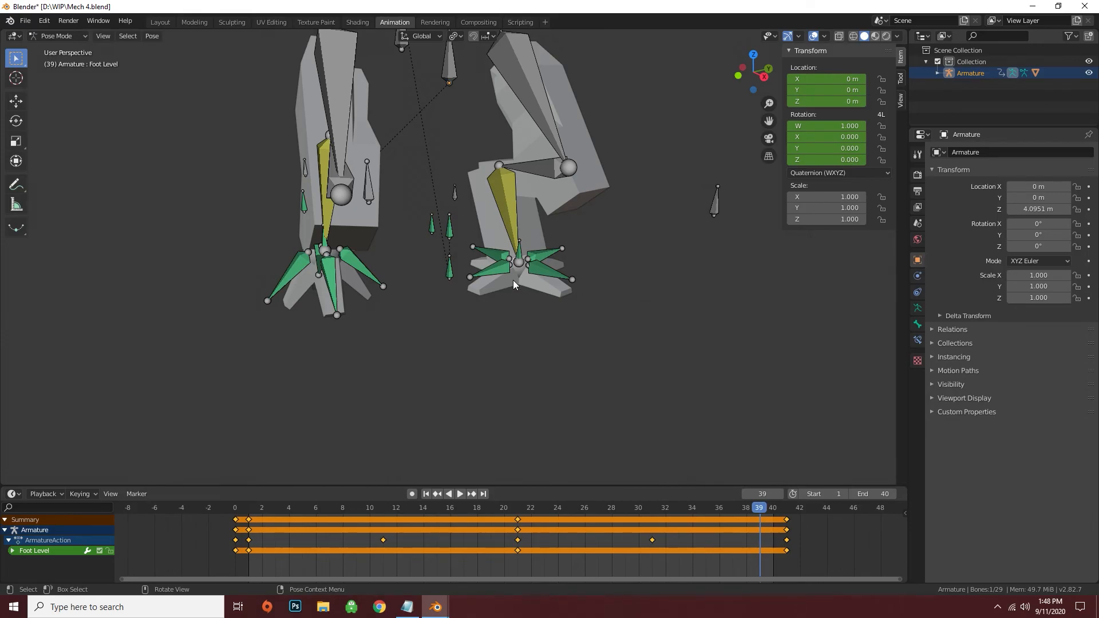
pyautogui.click(449, 229)
# Step: Move Foot Control R freely to about X -0.50 m, Y 1.01 m, Z 0.13 m to test the toe driver
pyautogui.click(325, 243)
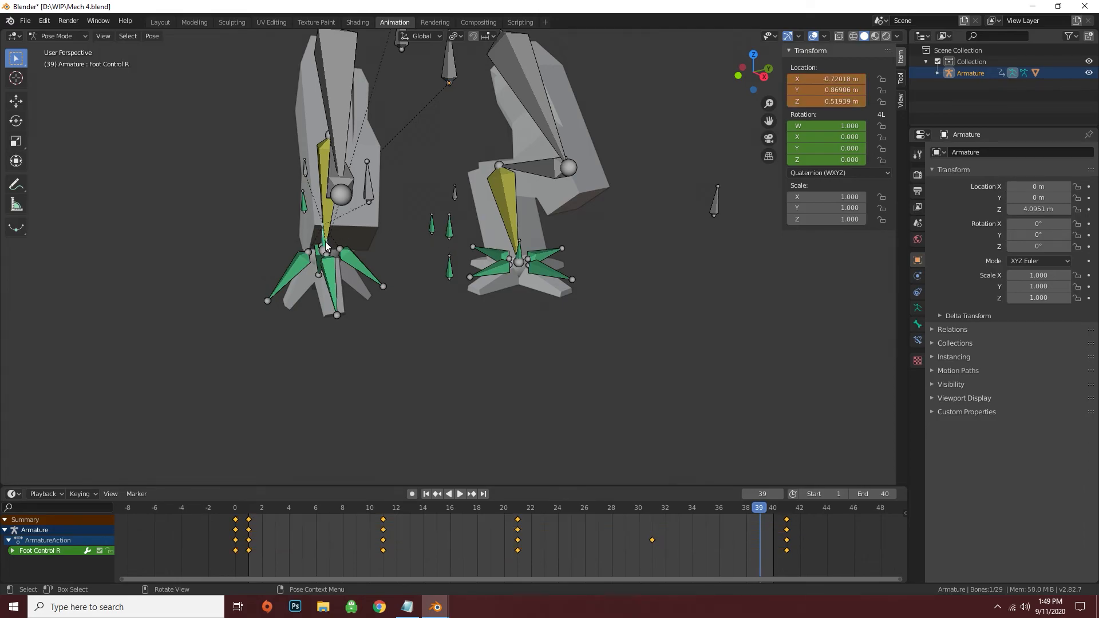
pyautogui.press('g')
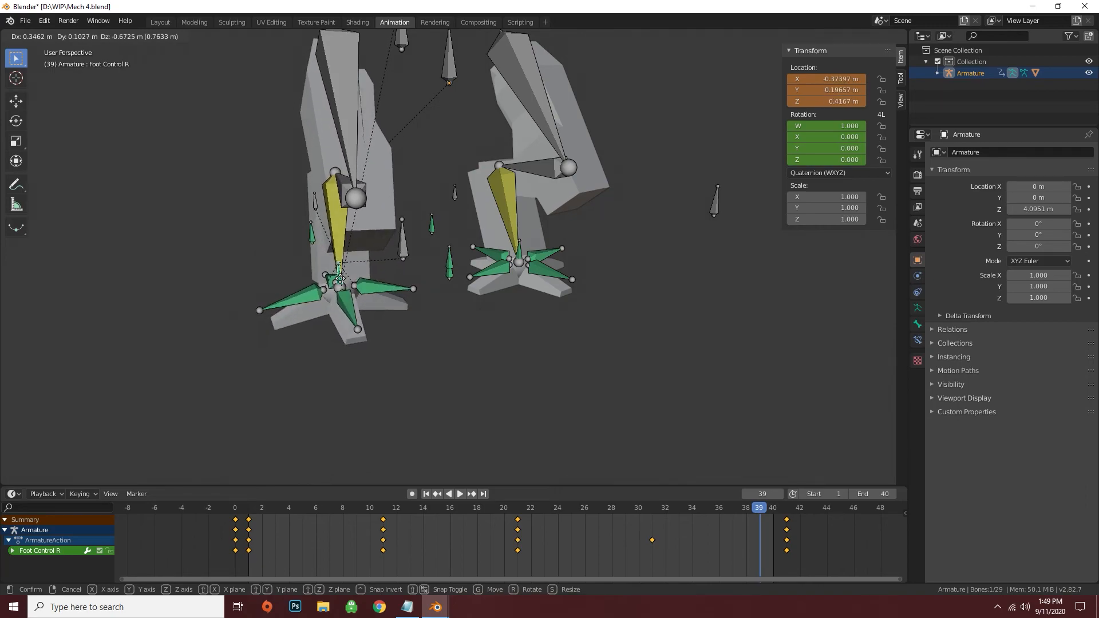
pyautogui.click(484, 250)
# Step: Inspect the transform values of Foot Level, Foot Control R and Toe Left R in the raised foot pose
pyautogui.click(451, 272)
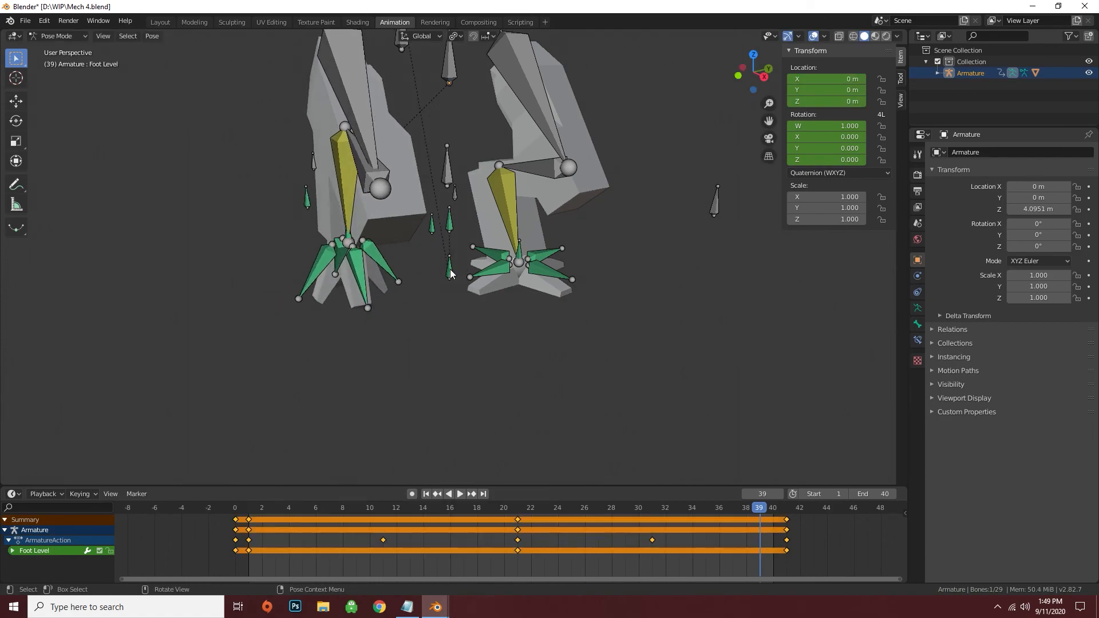
pyautogui.click(347, 241)
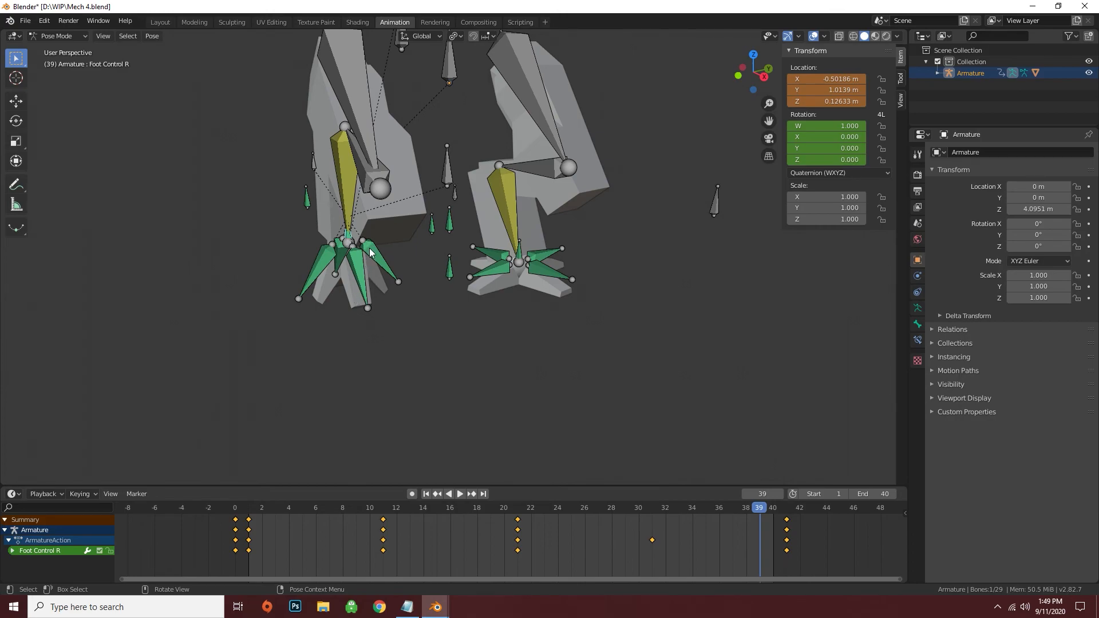
pyautogui.click(375, 231)
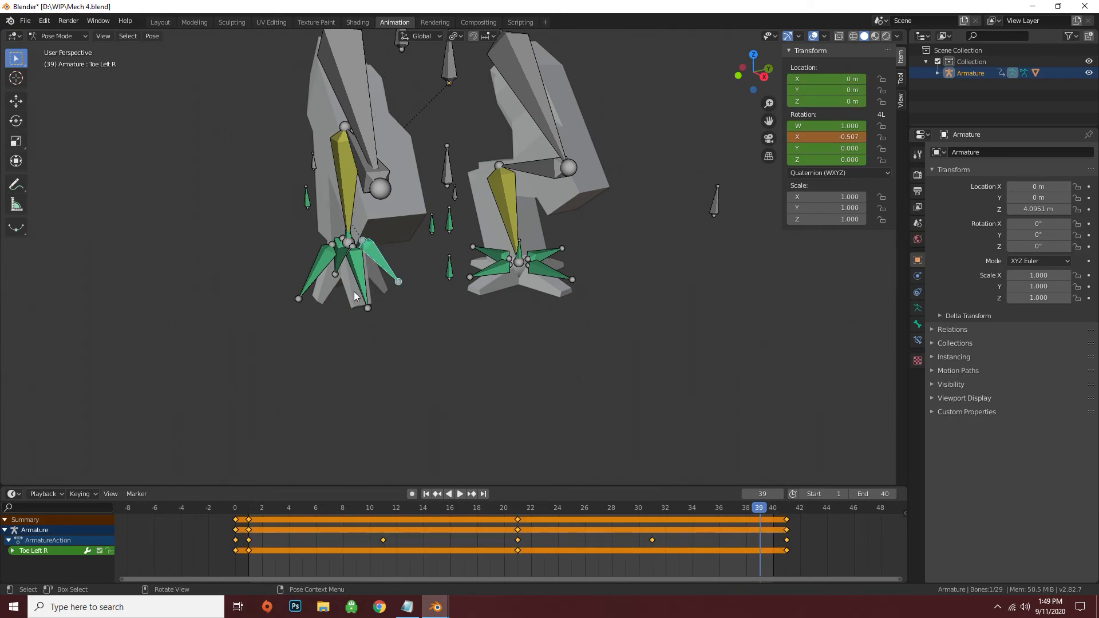
# Step: Lower Foot Control R to about X -0.19 m, Y -0.50 m, Z 0.55 m so the right foot's toes flatten
pyautogui.click(348, 232)
pyautogui.press('g')
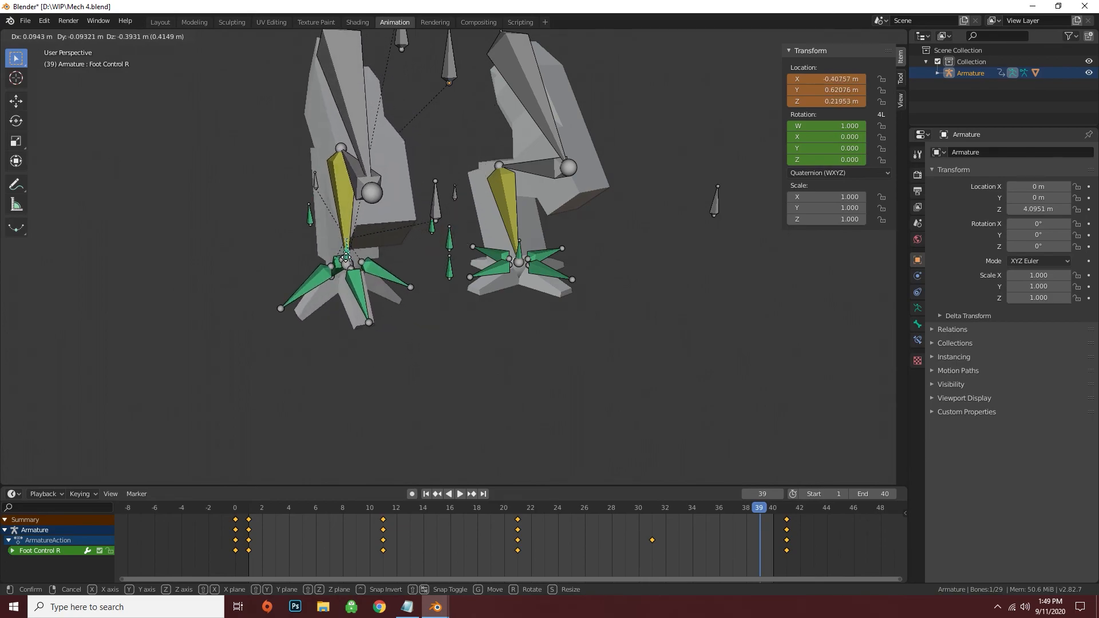
pyautogui.click(341, 321)
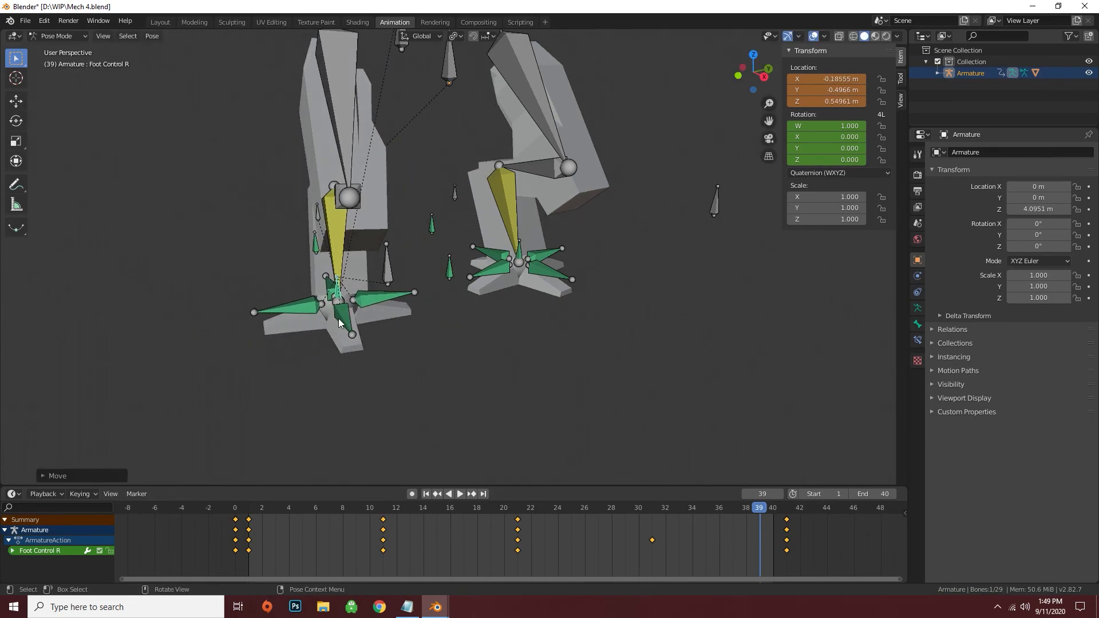
pyautogui.moveTo(457, 283); pyautogui.dragTo(70, 280, button='middle')
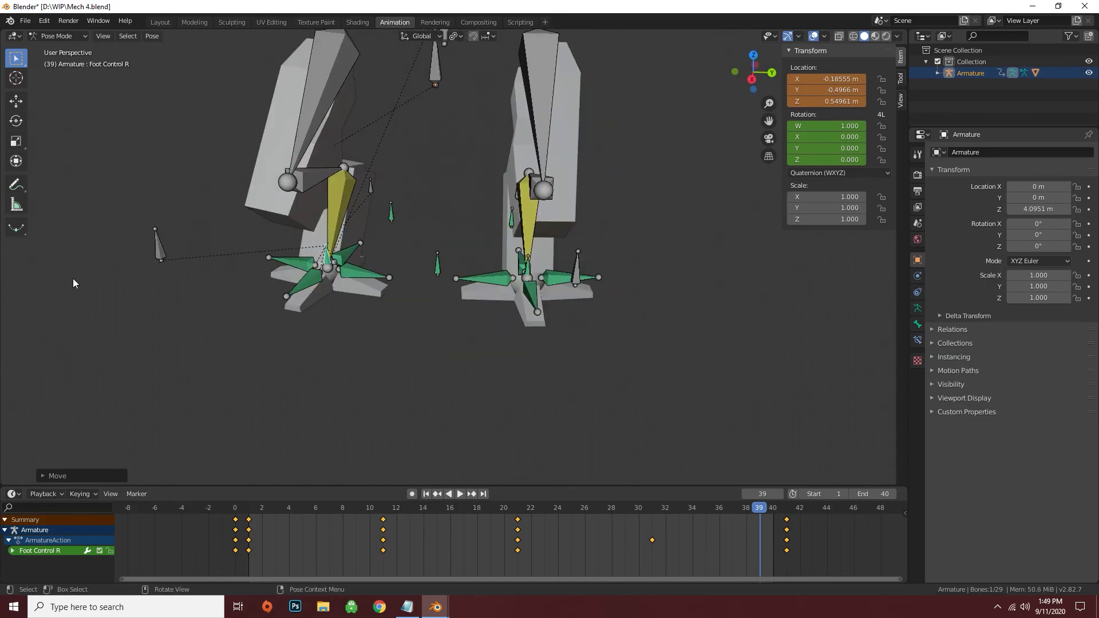
pyautogui.moveTo(136, 300); pyautogui.dragTo(204, 328, button='middle')
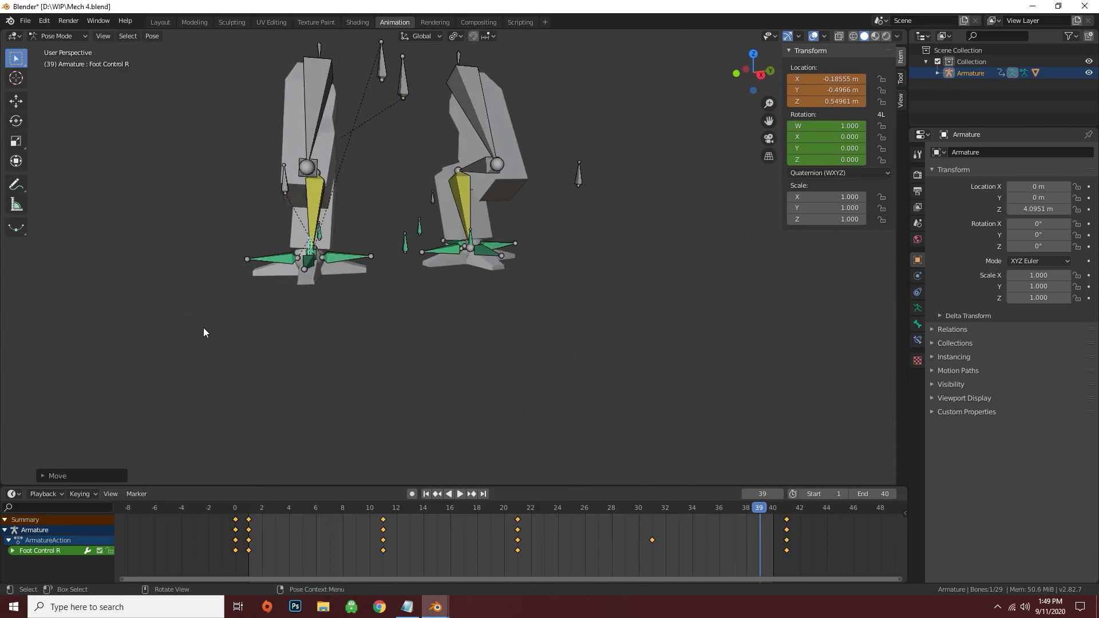
pyautogui.keyDown('shift'); pyautogui.moveTo(307, 415); pyautogui.dragTo(310, 415, button='middle'); pyautogui.keyUp('shift')
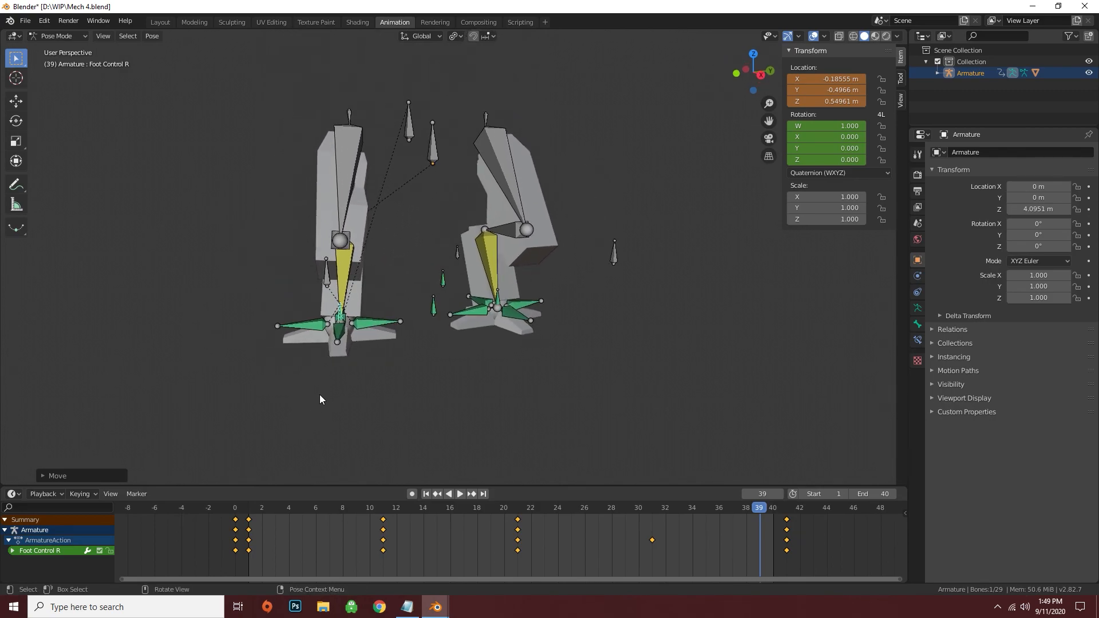